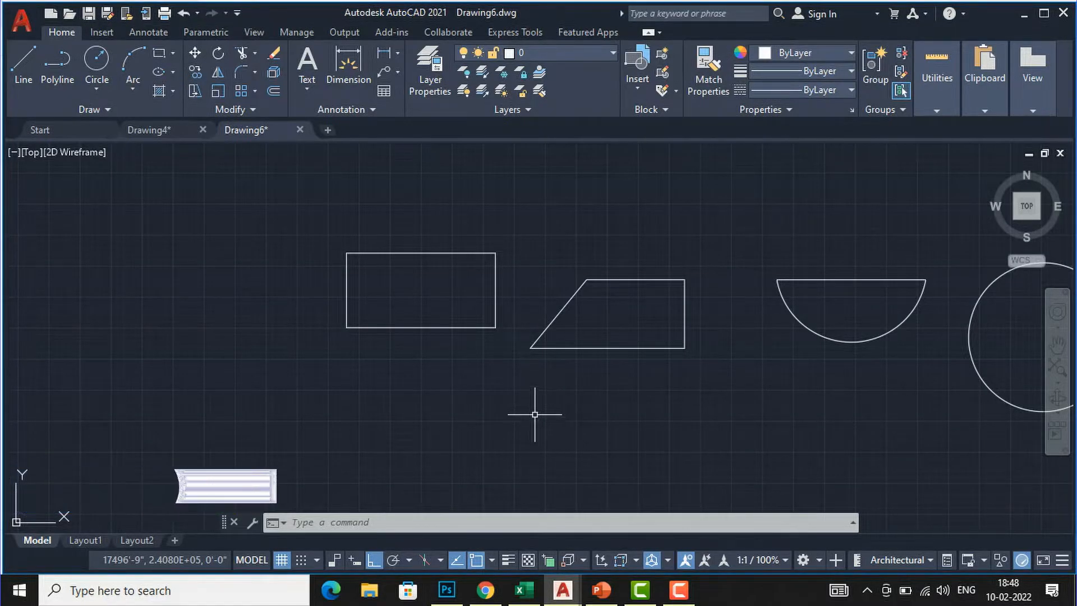
Add a linear dimension between the rectangle's two upper corners, placing the dimension line above the top edge.
{"action": "scroll", "coordinate": [337, 410], "scroll_direction": "down", "scroll_amount": 2}
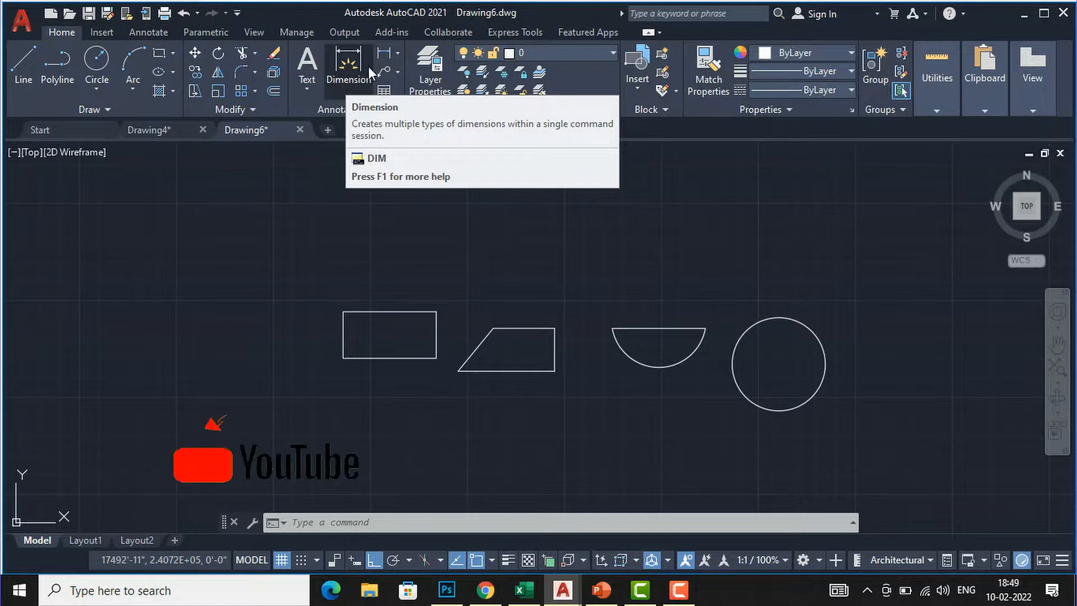
{"action": "left_click", "coordinate": [396, 54]}
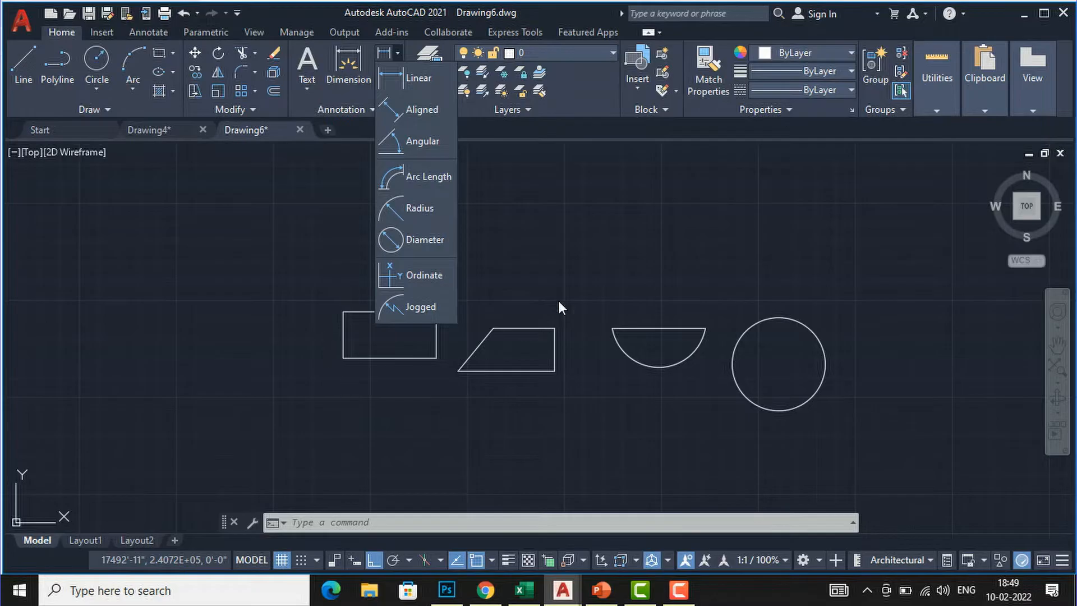
{"action": "left_click", "coordinate": [427, 83]}
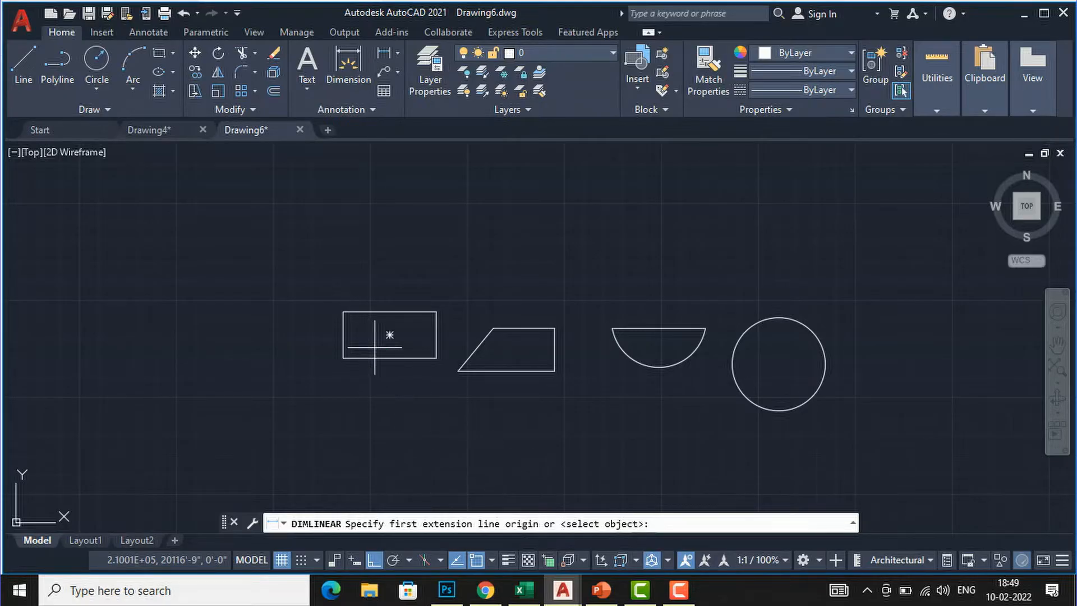
{"action": "scroll", "coordinate": [356, 330], "scroll_direction": "up", "scroll_amount": 2}
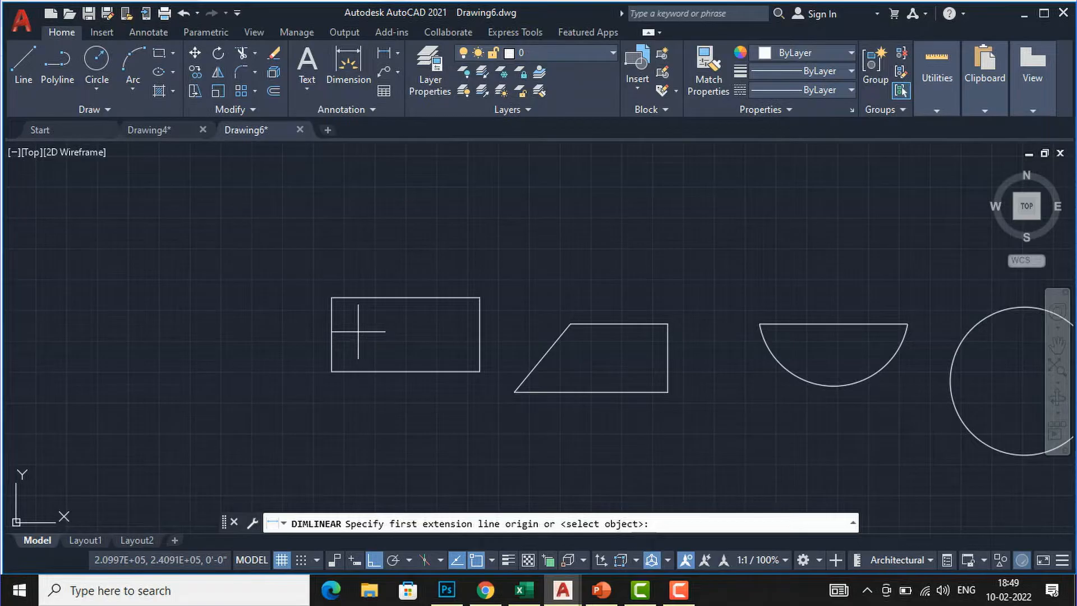
{"action": "scroll", "coordinate": [358, 332], "scroll_direction": "up", "scroll_amount": 2}
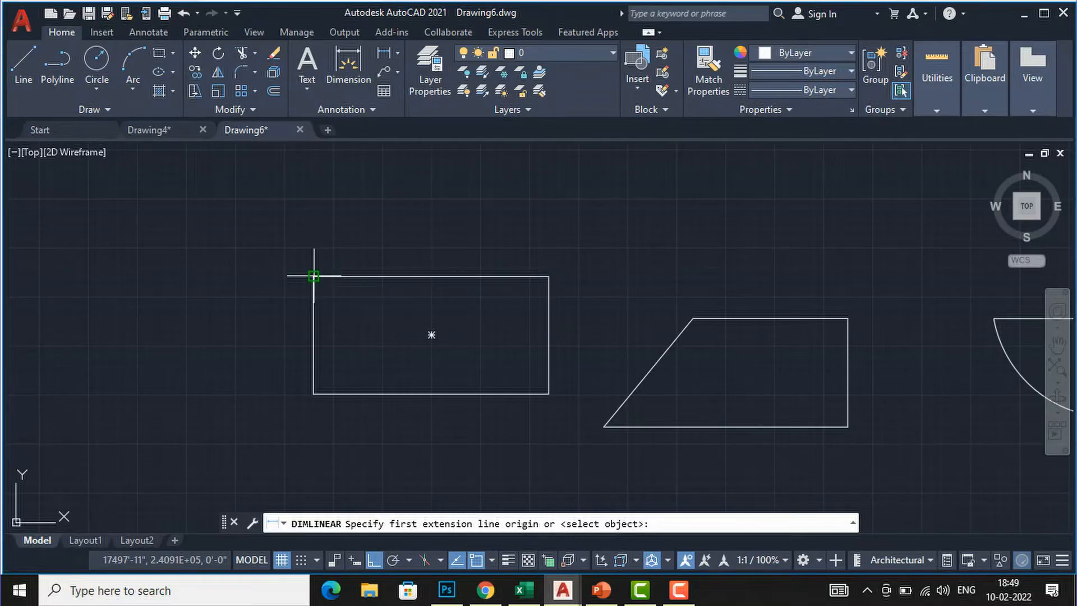
{"action": "left_click", "coordinate": [313, 276]}
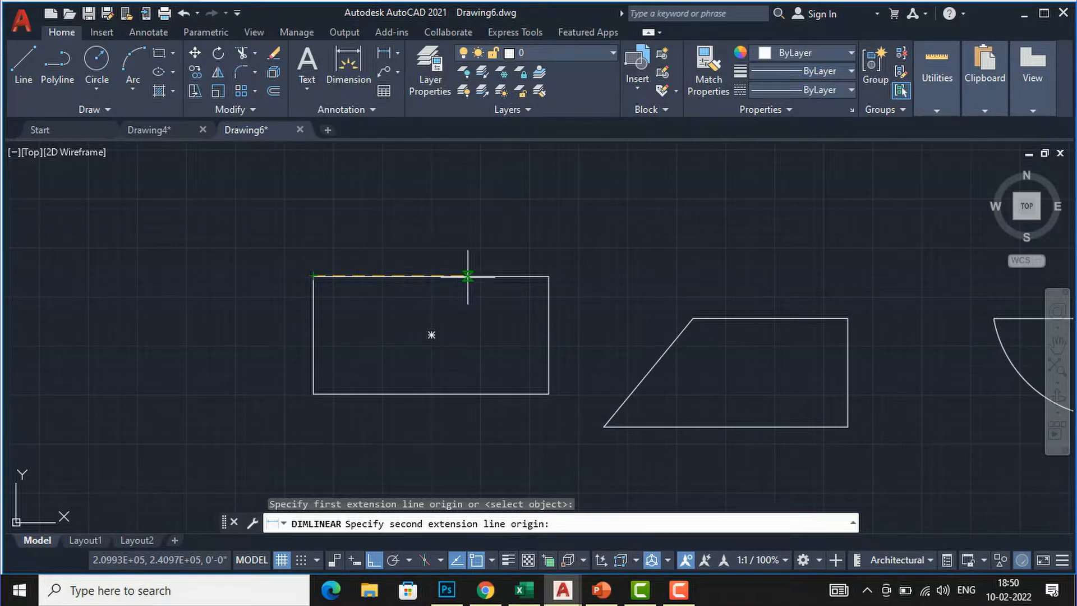
{"action": "left_click", "coordinate": [549, 276]}
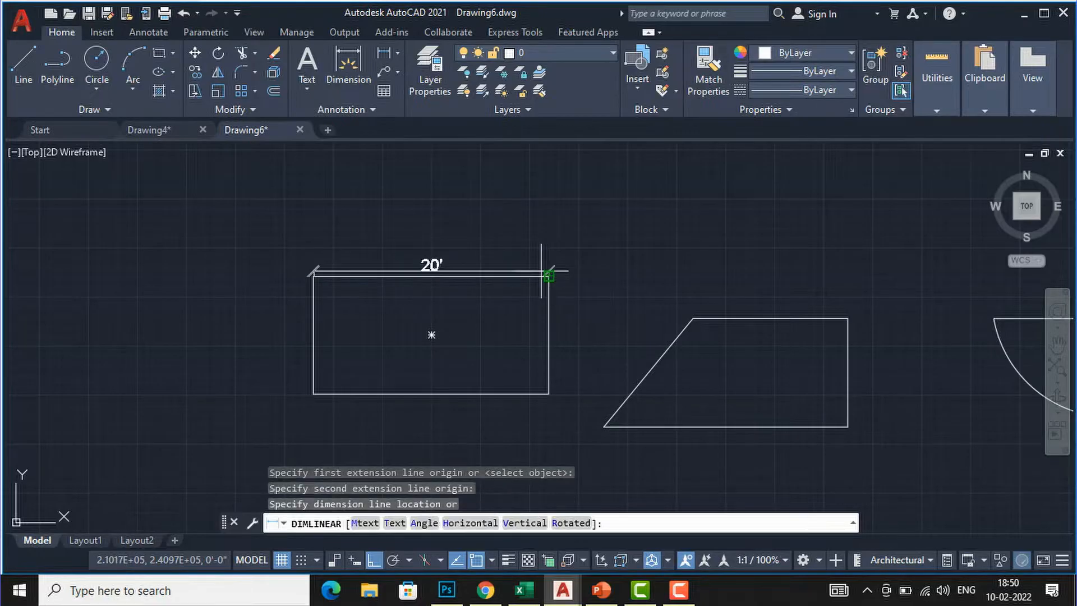
{"action": "scroll", "coordinate": [544, 261], "scroll_direction": "up", "scroll_amount": 2}
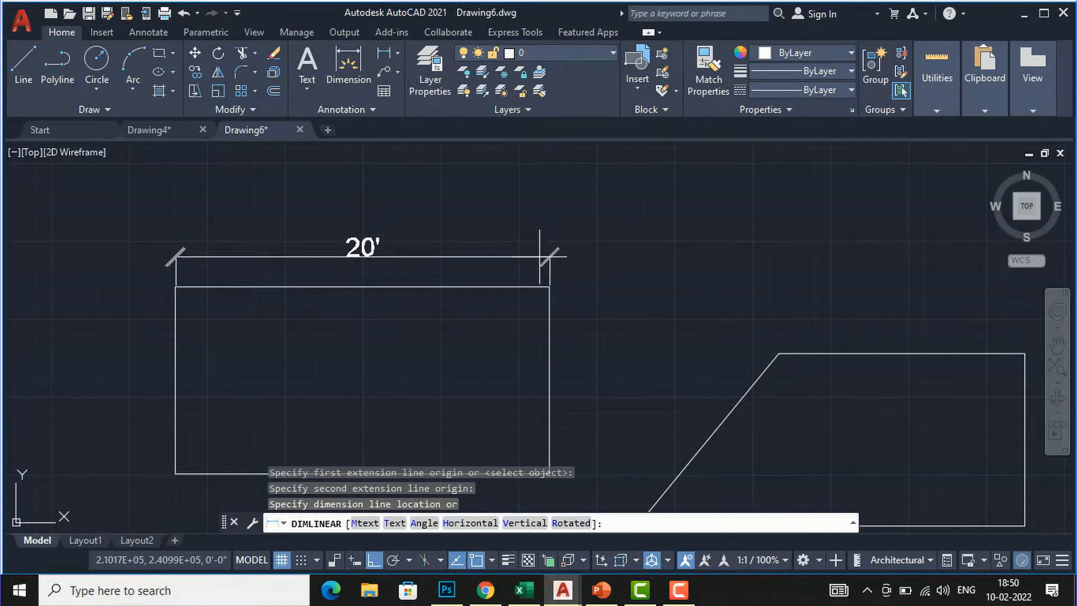
{"action": "left_click", "coordinate": [539, 257]}
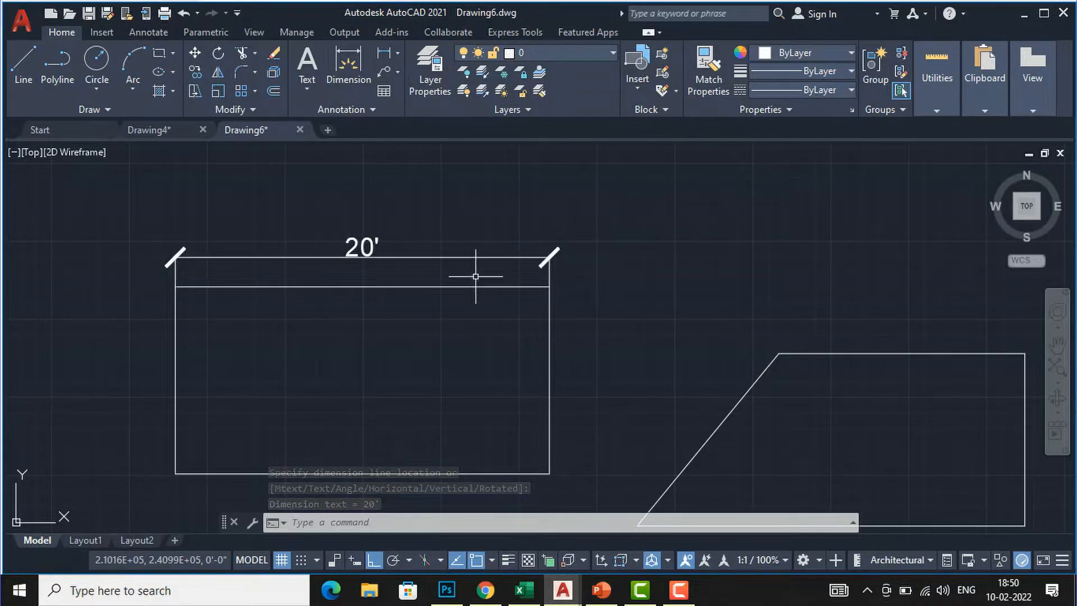
{"action": "scroll", "coordinate": [444, 201], "scroll_direction": "down", "scroll_amount": 2}
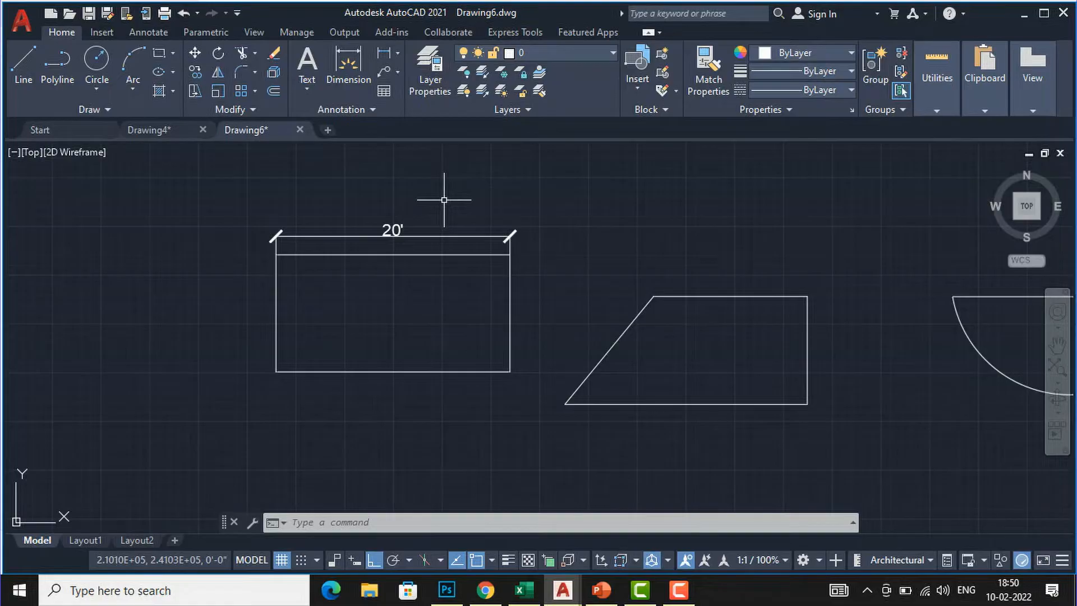
{"action": "scroll", "coordinate": [392, 238], "scroll_direction": "up", "scroll_amount": 2}
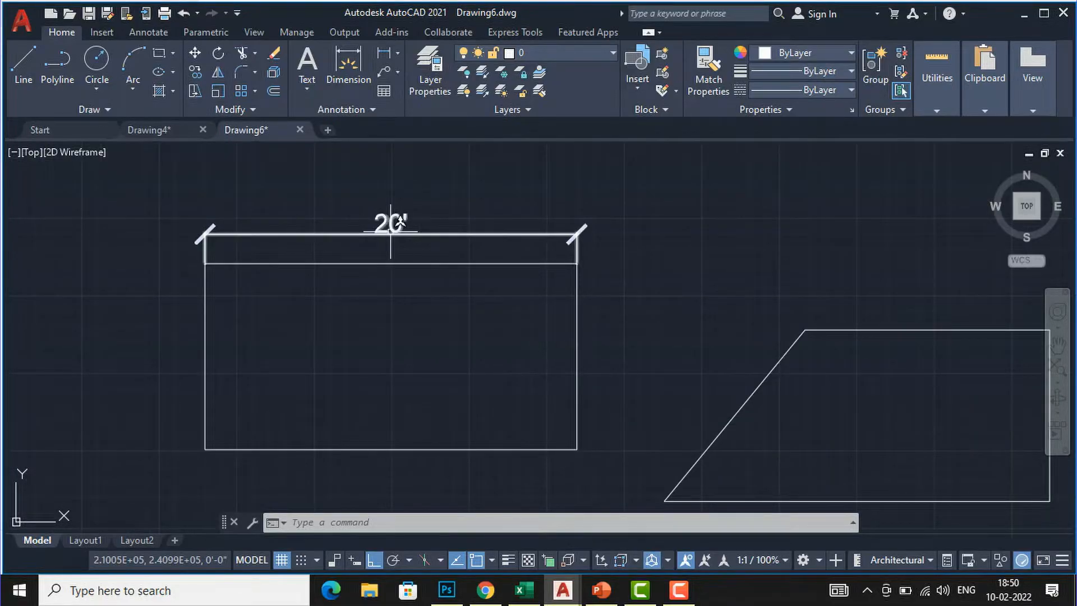
{"action": "scroll", "coordinate": [363, 224], "scroll_direction": "down", "scroll_amount": 2}
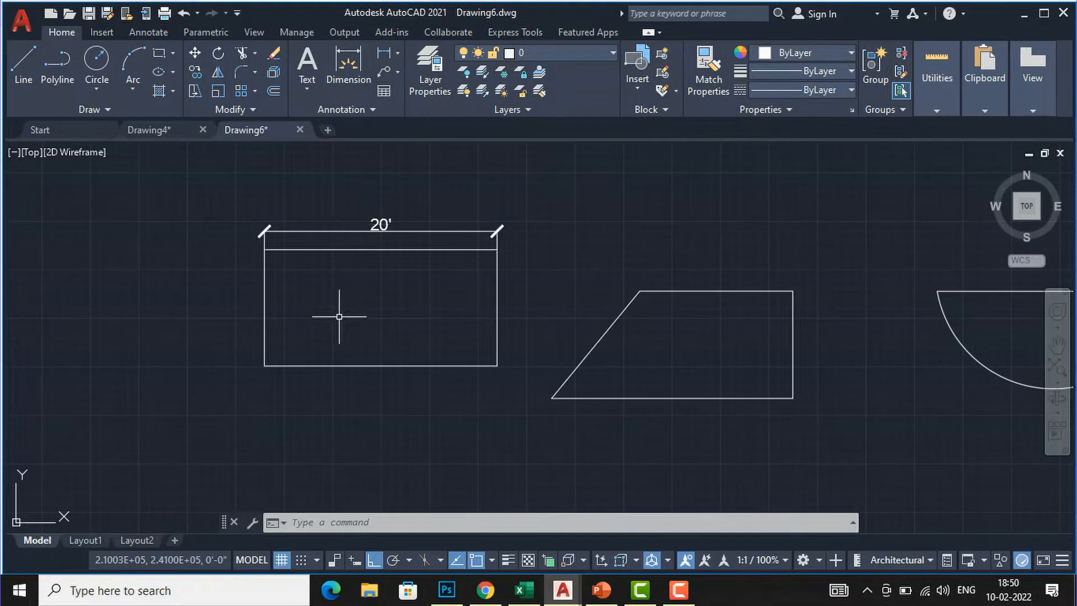
{"action": "left_click", "coordinate": [396, 58]}
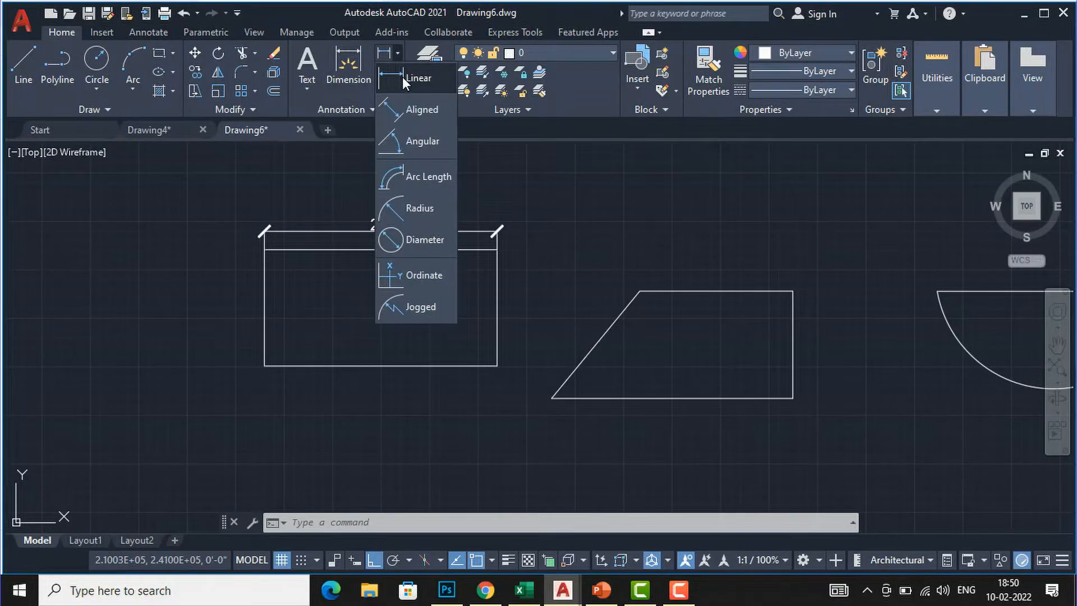
{"action": "left_click", "coordinate": [402, 77]}
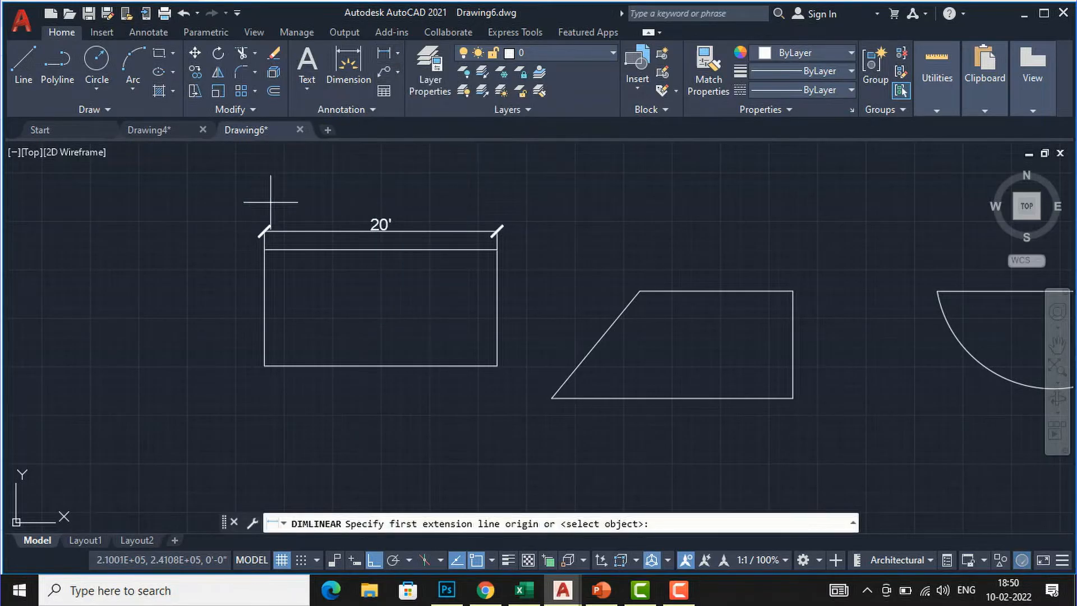
{"action": "key", "text": "Escape"}
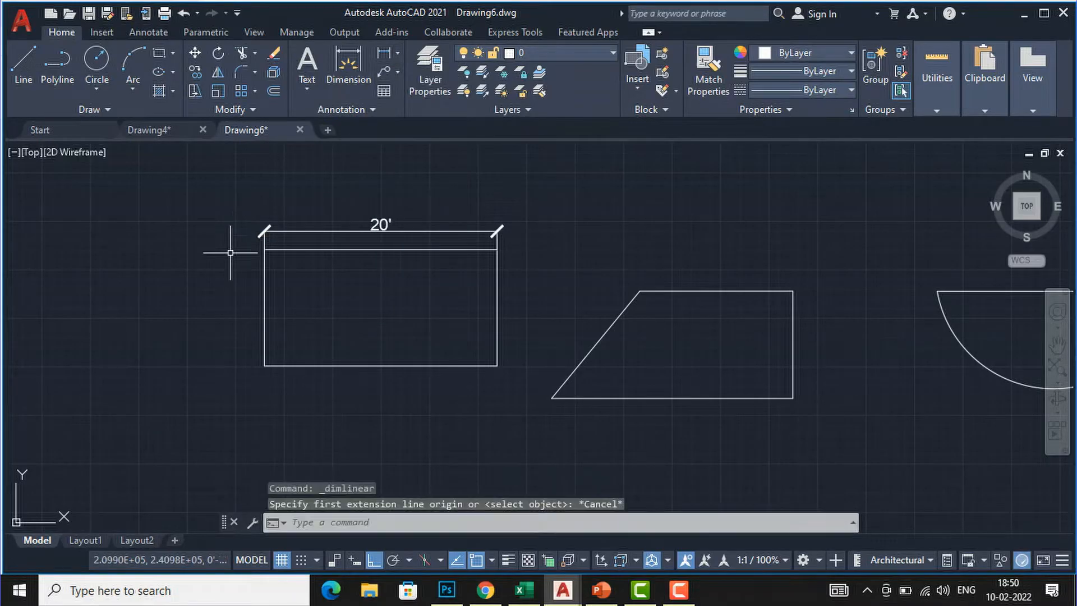
Dimension the rectangle's left edge with DIMLIN using its select-object option, placing the dimension line outside the rectangle.
{"action": "type", "text": "DIMLIN"}
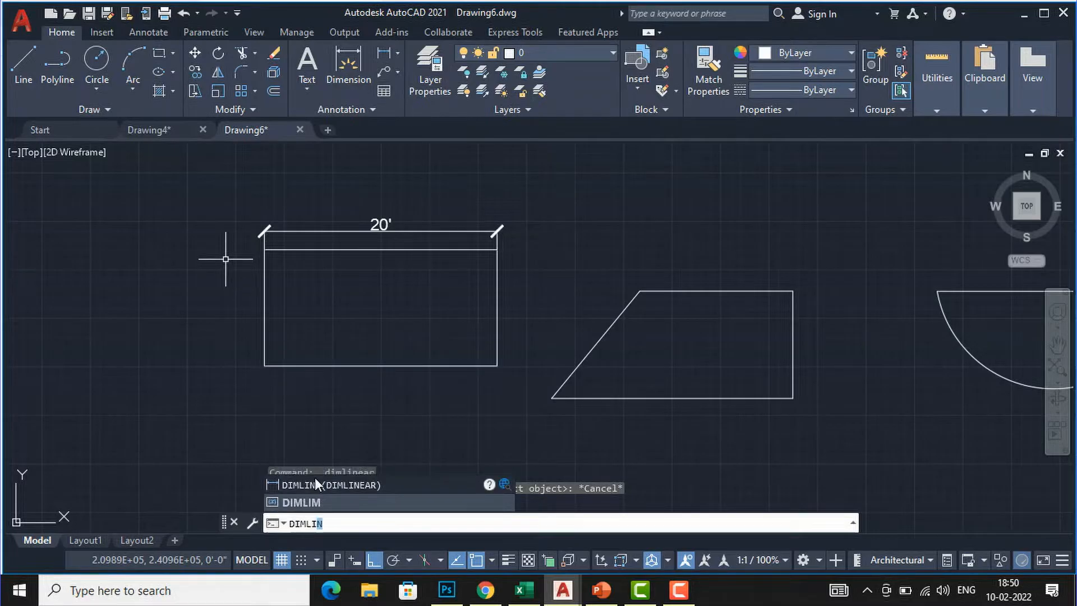
{"action": "left_click", "coordinate": [313, 486]}
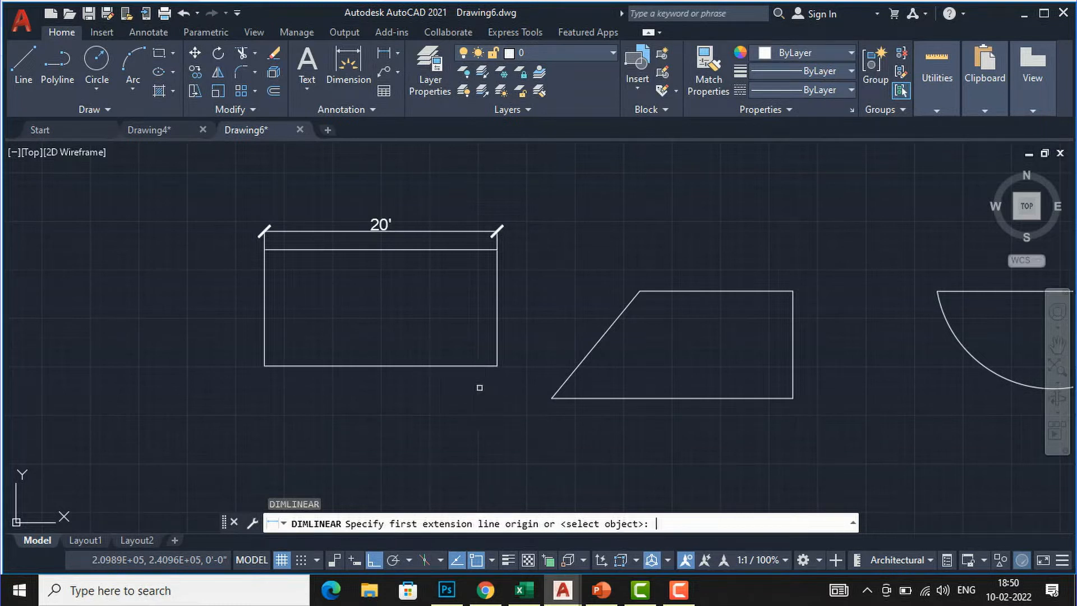
{"action": "key", "text": "Return"}
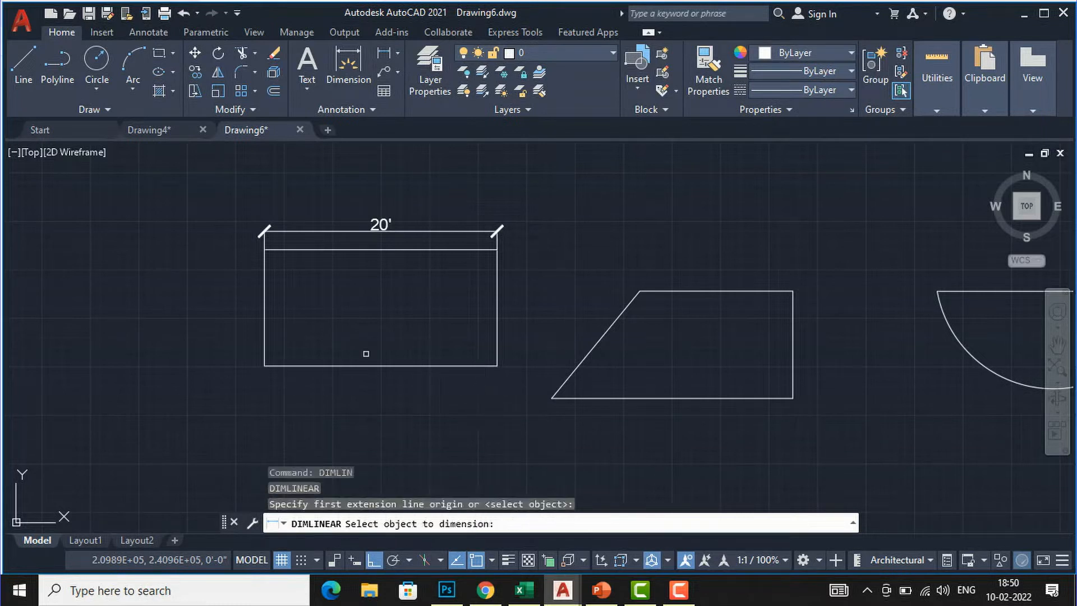
{"action": "left_click", "coordinate": [264, 295]}
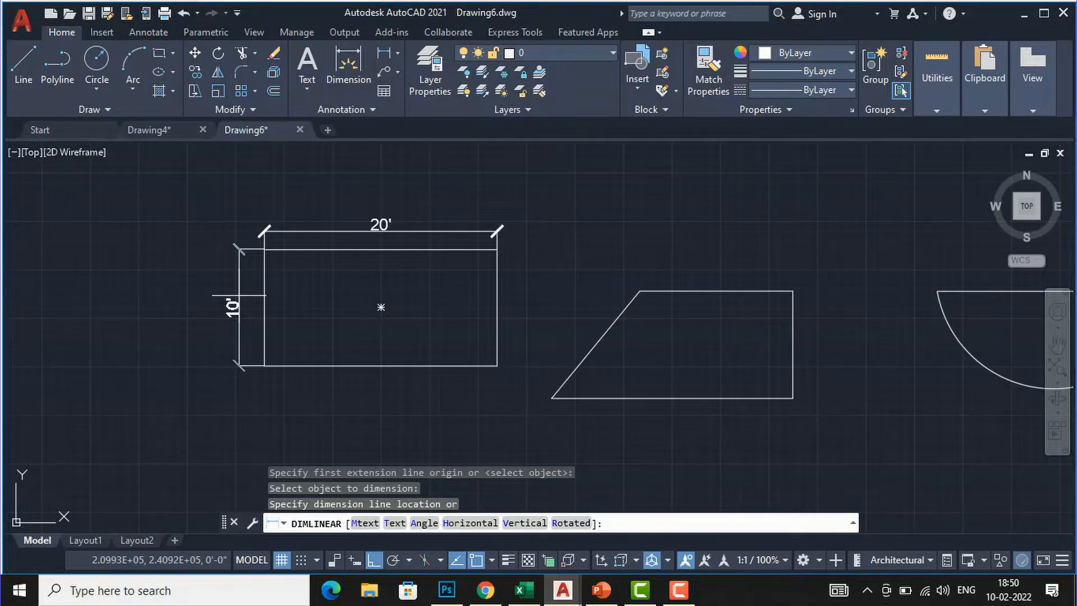
{"action": "left_click", "coordinate": [239, 296]}
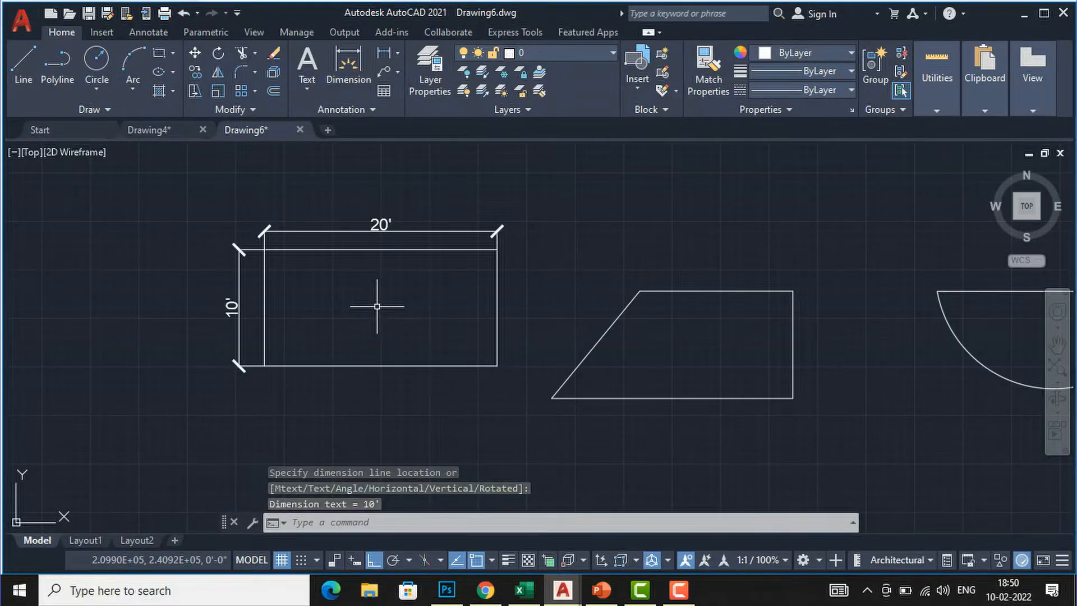
Add a DIMLIN dimension between the rectangle's two lower corners, placing the dimension line below the bottom edge.
{"action": "type", "text": "dIMLi"}
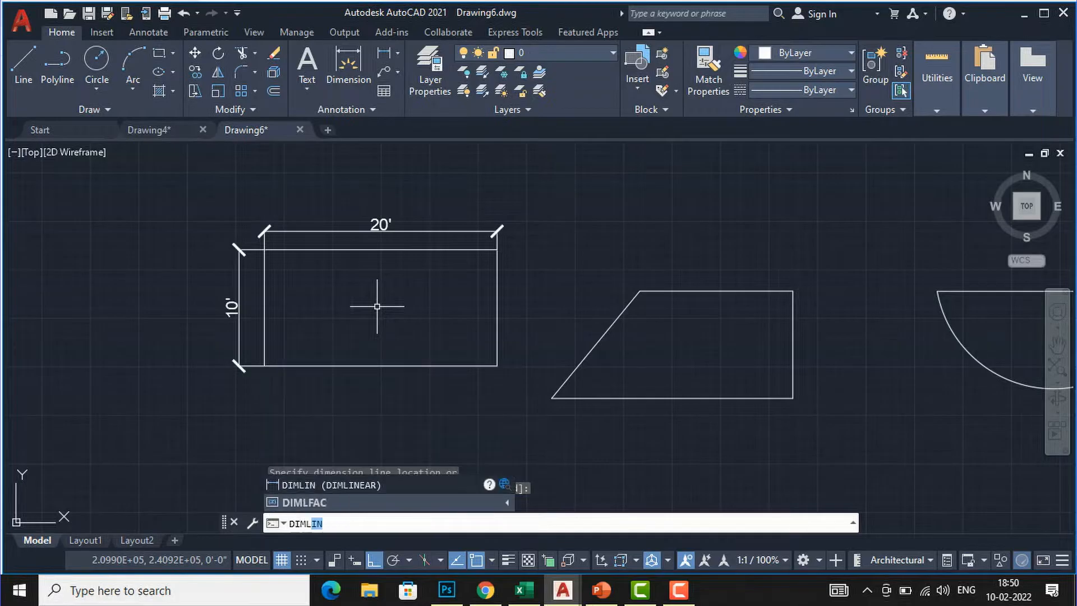
{"action": "left_click", "coordinate": [307, 486]}
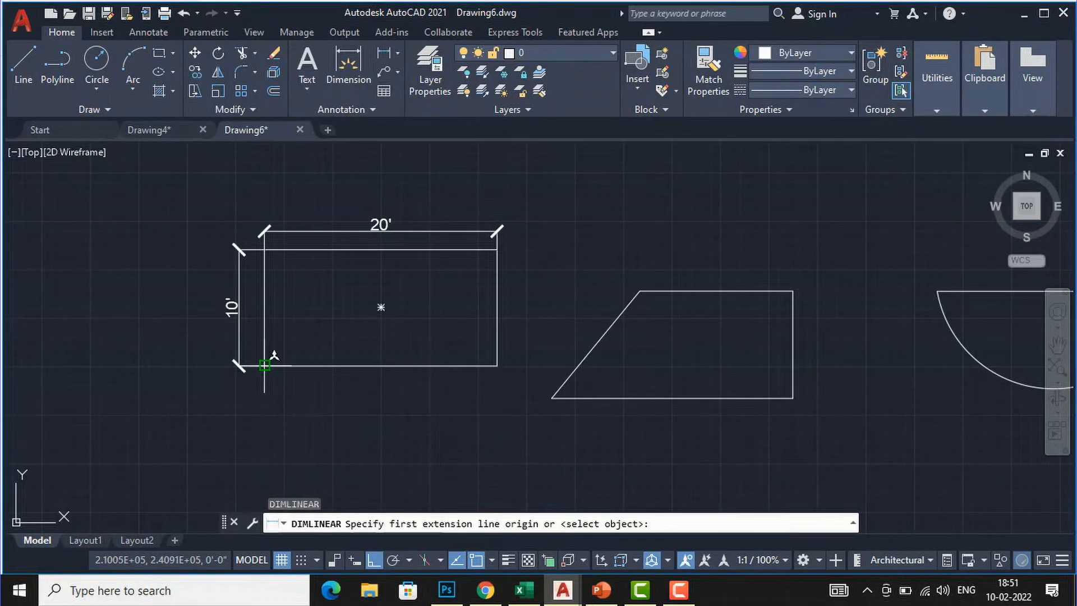
{"action": "left_click", "coordinate": [264, 365]}
{"action": "left_click", "coordinate": [497, 365]}
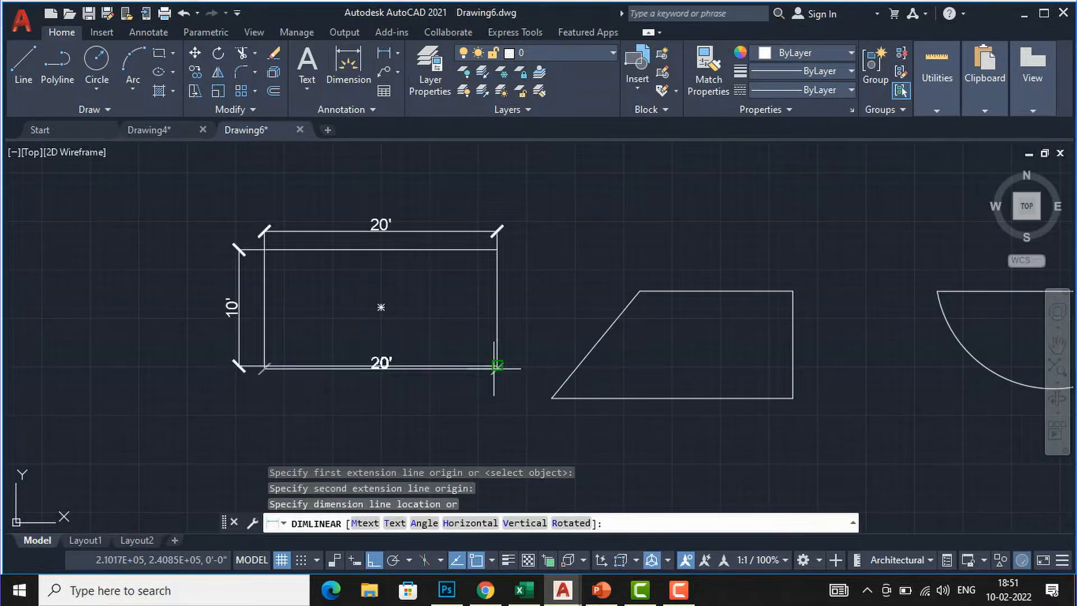
{"action": "left_click", "coordinate": [494, 394]}
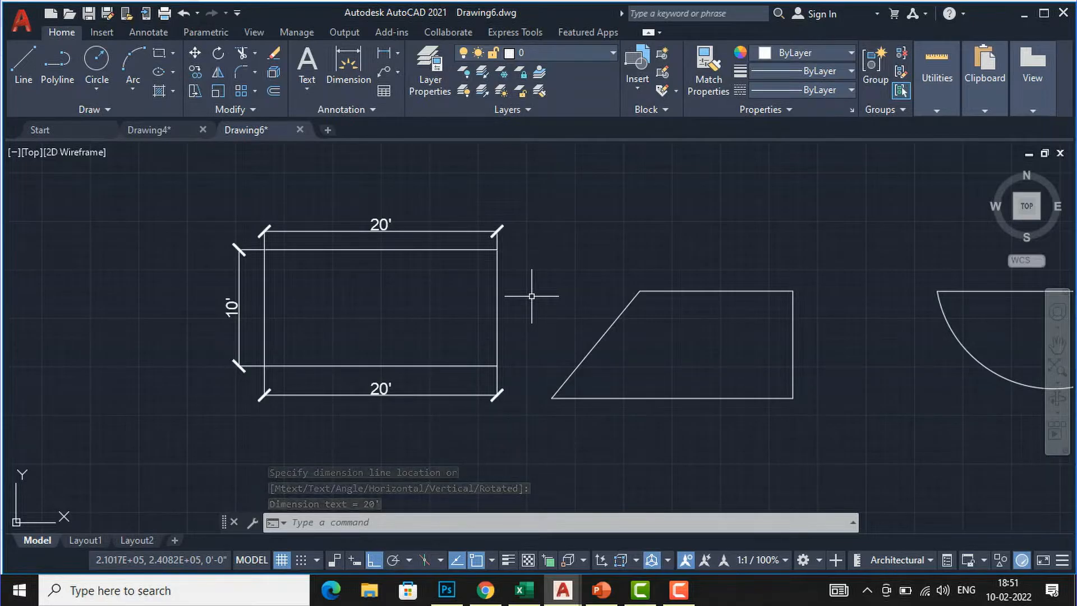
Repeat the linear dimension for the rectangle's right edge from upper to lower corner, placing it outside, and end the command.
{"action": "key", "text": "Return"}
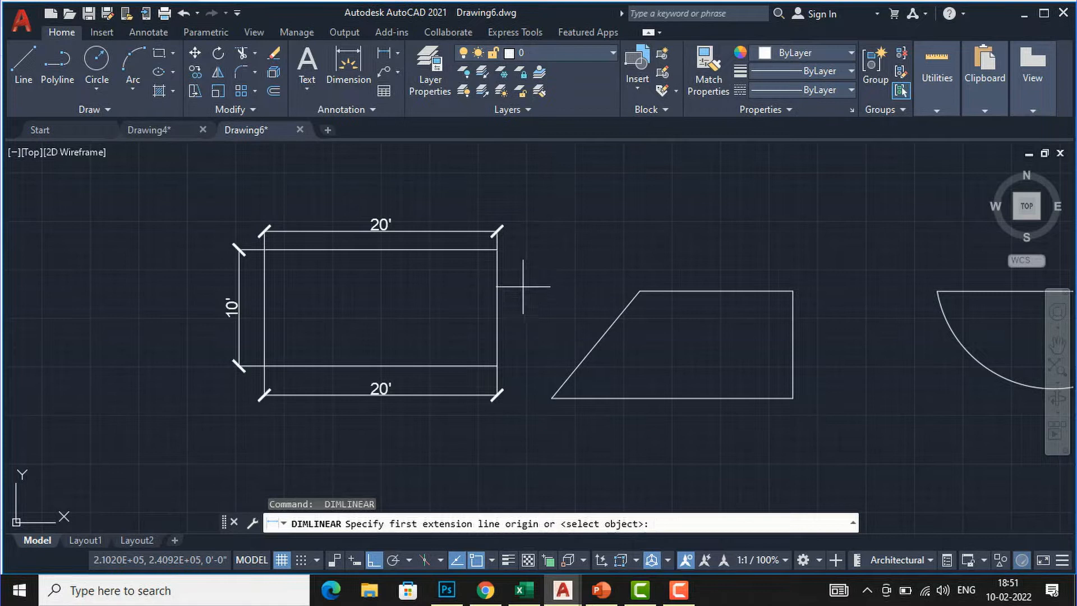
{"action": "left_click", "coordinate": [497, 249]}
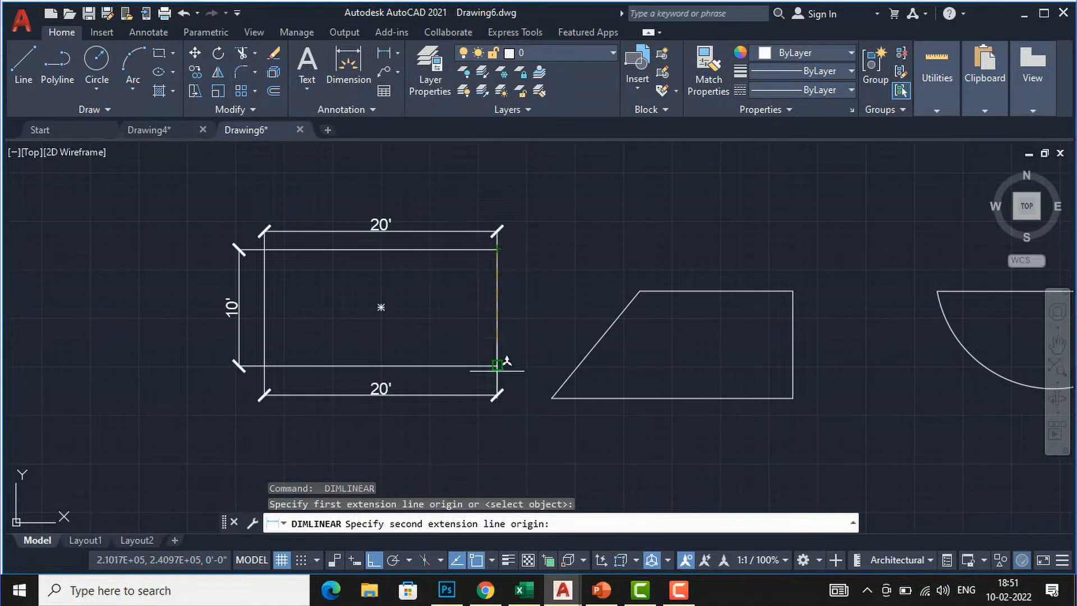
{"action": "left_click", "coordinate": [497, 366]}
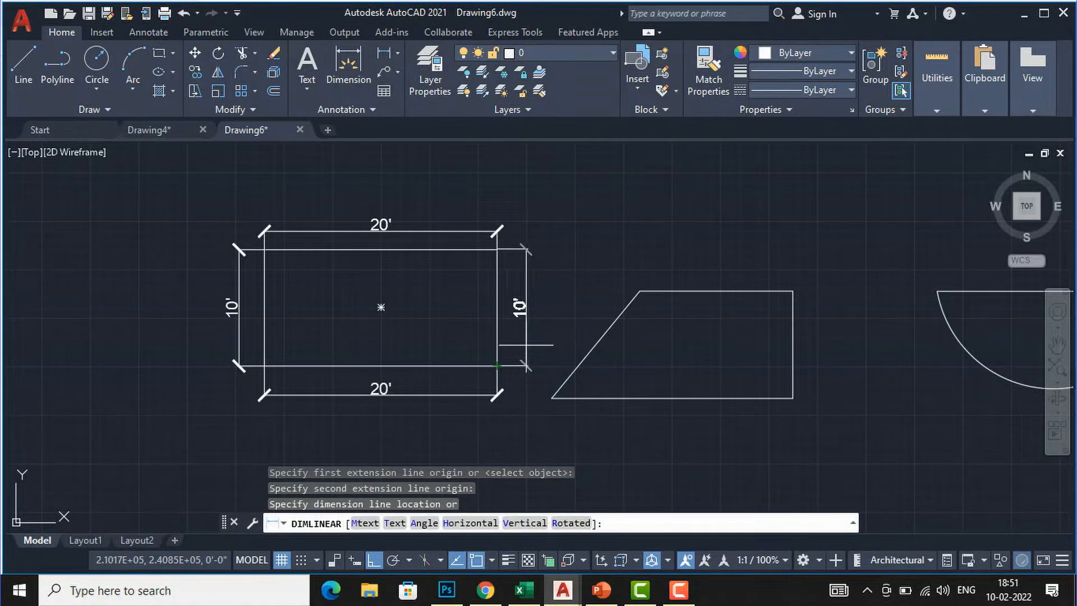
{"action": "left_click", "coordinate": [527, 311]}
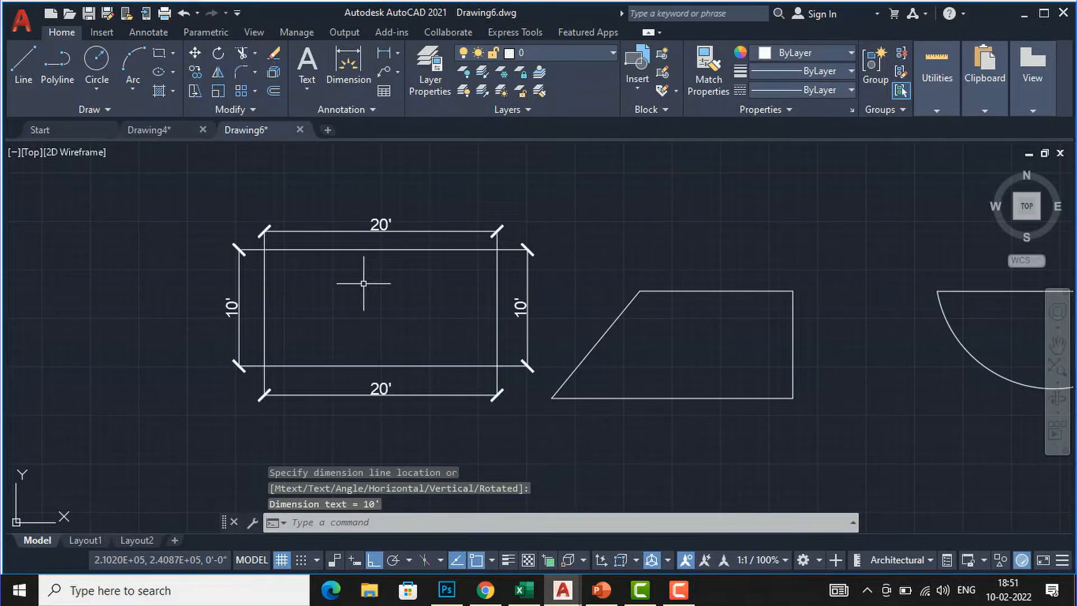
{"action": "key", "text": "Escape"}
{"action": "key", "text": "Escape"}
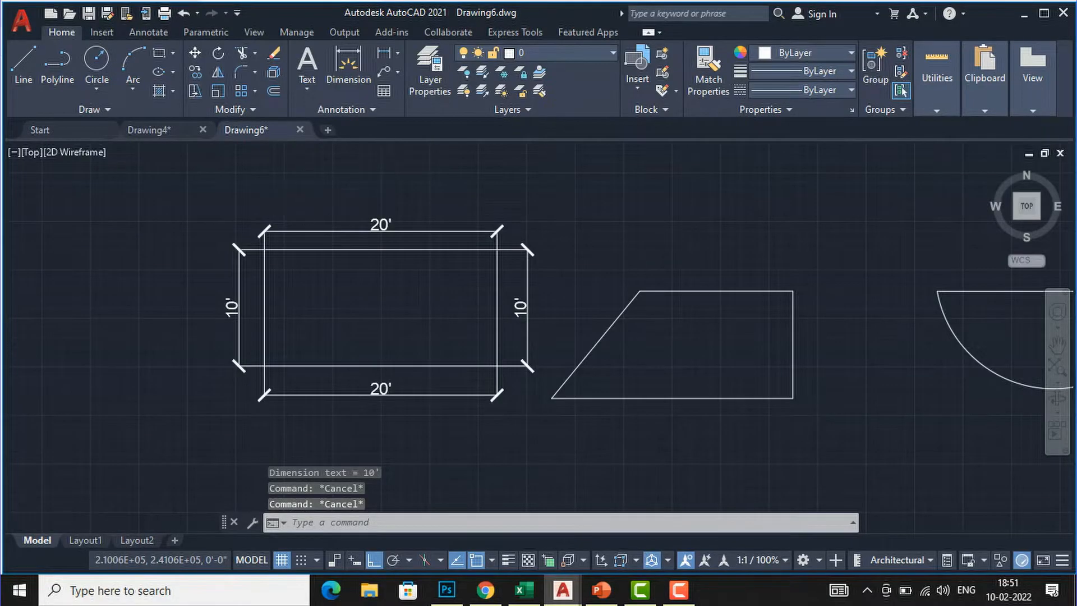
Try a linear dimension on the trapezoid's sloped edge from its lower to its upper endpoint, then cancel the command.
{"action": "scroll", "coordinate": [303, 198], "scroll_direction": "down", "scroll_amount": 2}
{"action": "scroll", "coordinate": [595, 273], "scroll_direction": "up", "scroll_amount": 2}
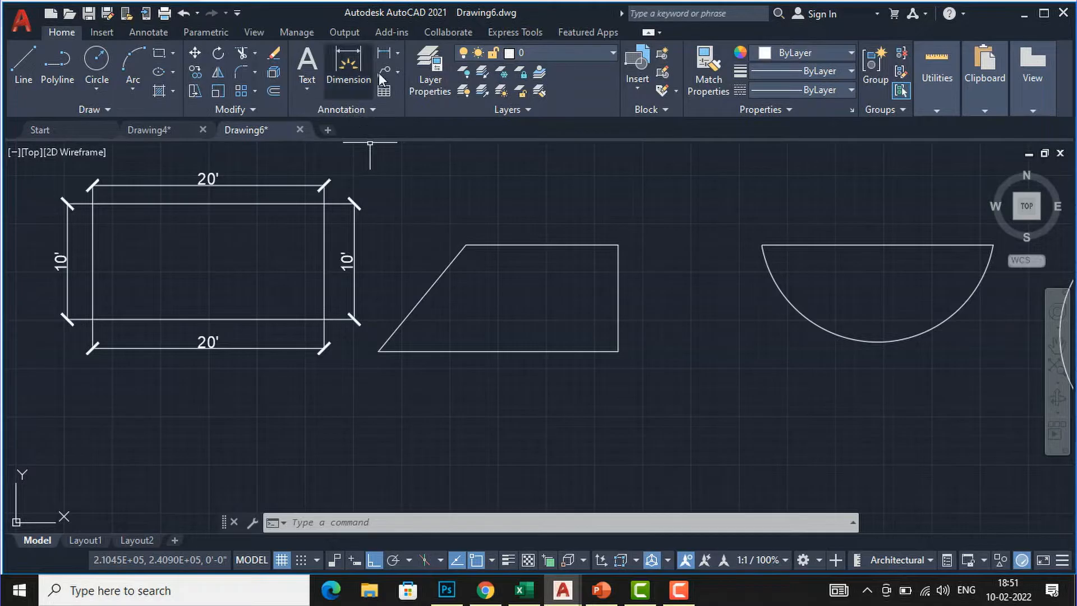
{"action": "left_click", "coordinate": [395, 56]}
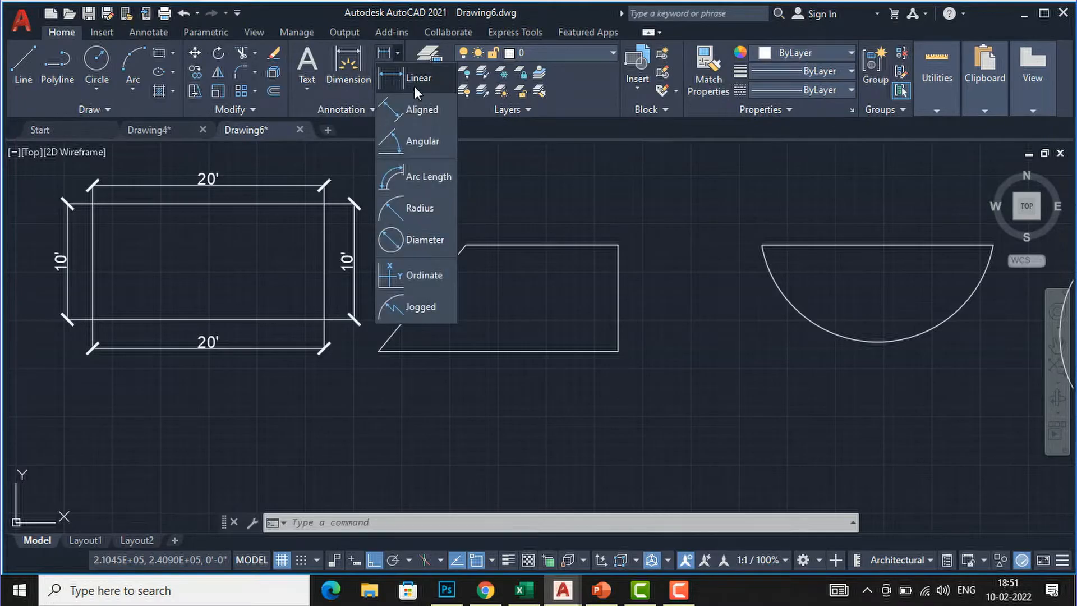
{"action": "left_click", "coordinate": [414, 84]}
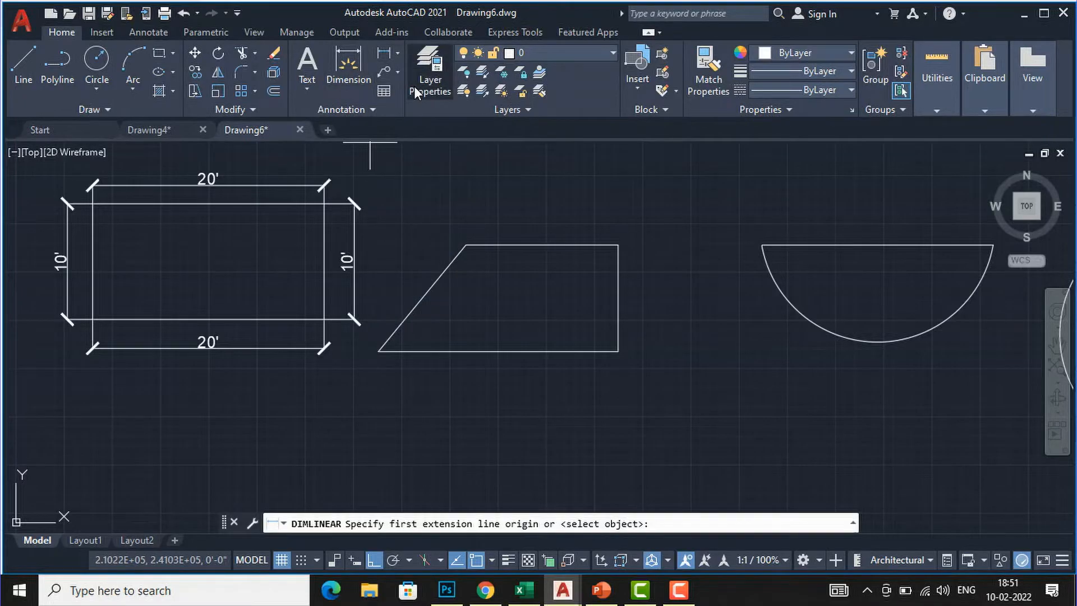
{"action": "left_click", "coordinate": [379, 351]}
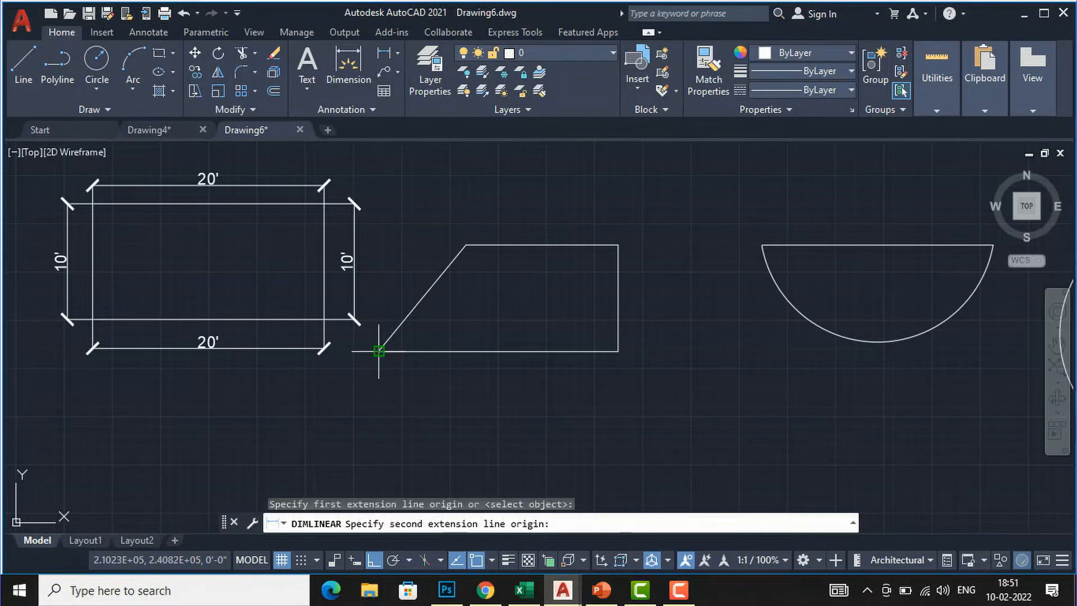
{"action": "left_click", "coordinate": [466, 245]}
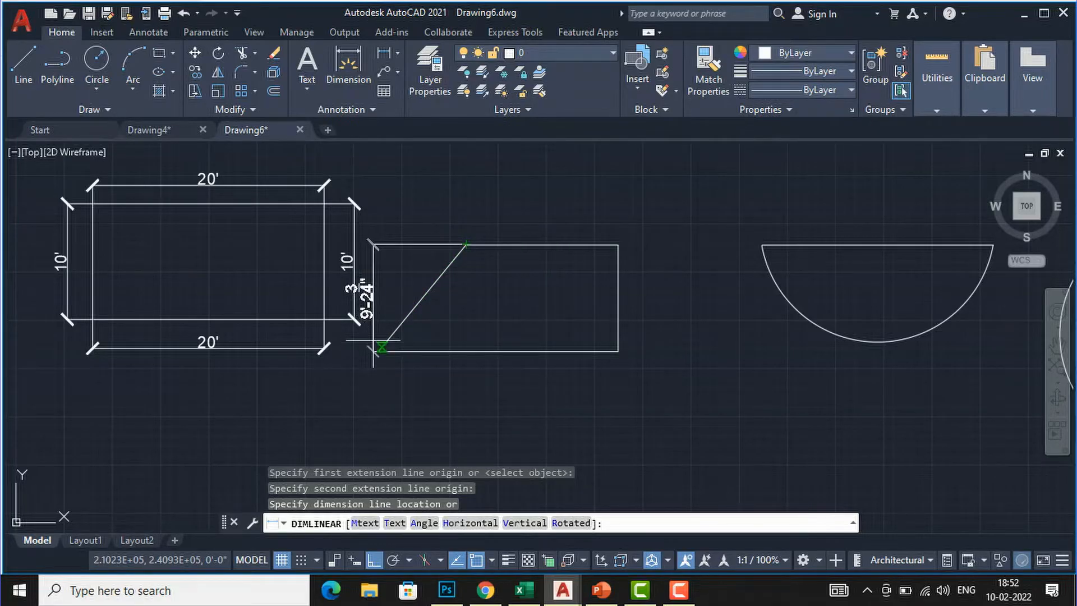
{"action": "key", "text": "Escape"}
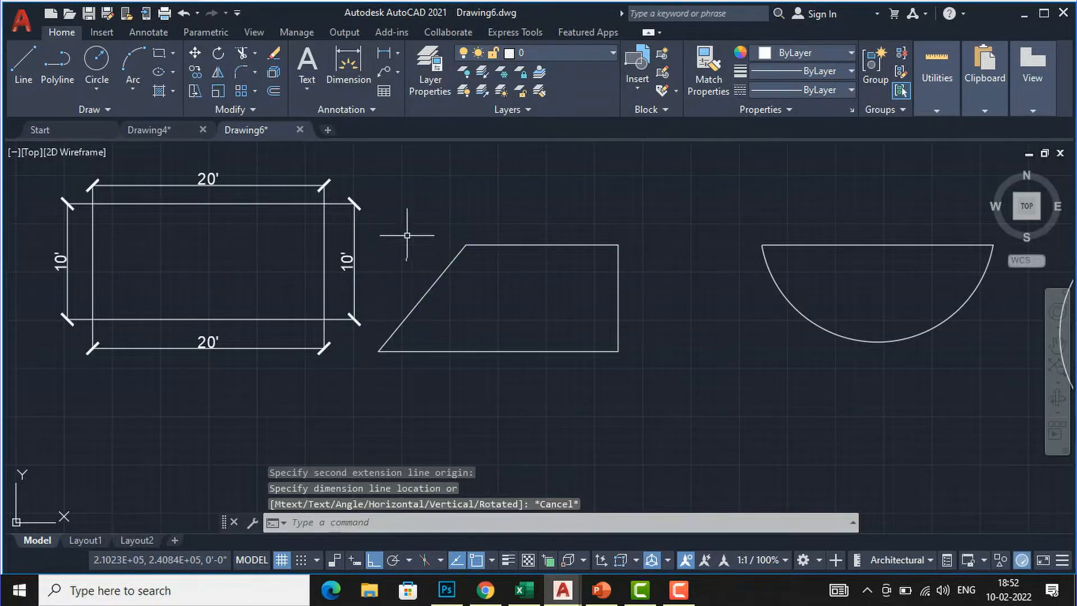
Add an aligned dimension to the trapezoid's sloped edge from its lower to its upper endpoint, placing the dimension line outside.
{"action": "left_click", "coordinate": [395, 59]}
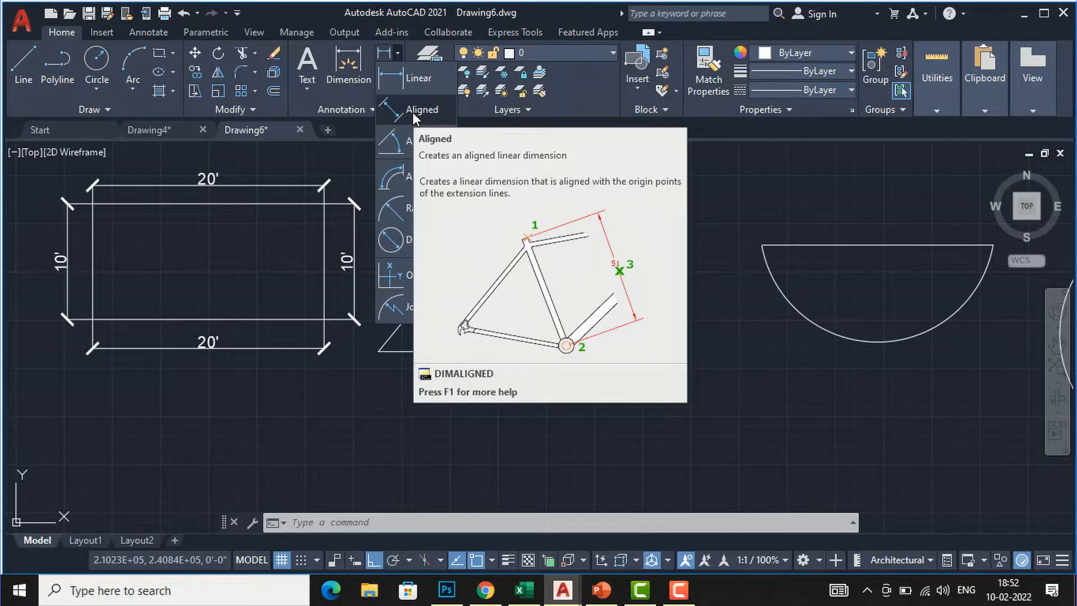
{"action": "left_click", "coordinate": [414, 111]}
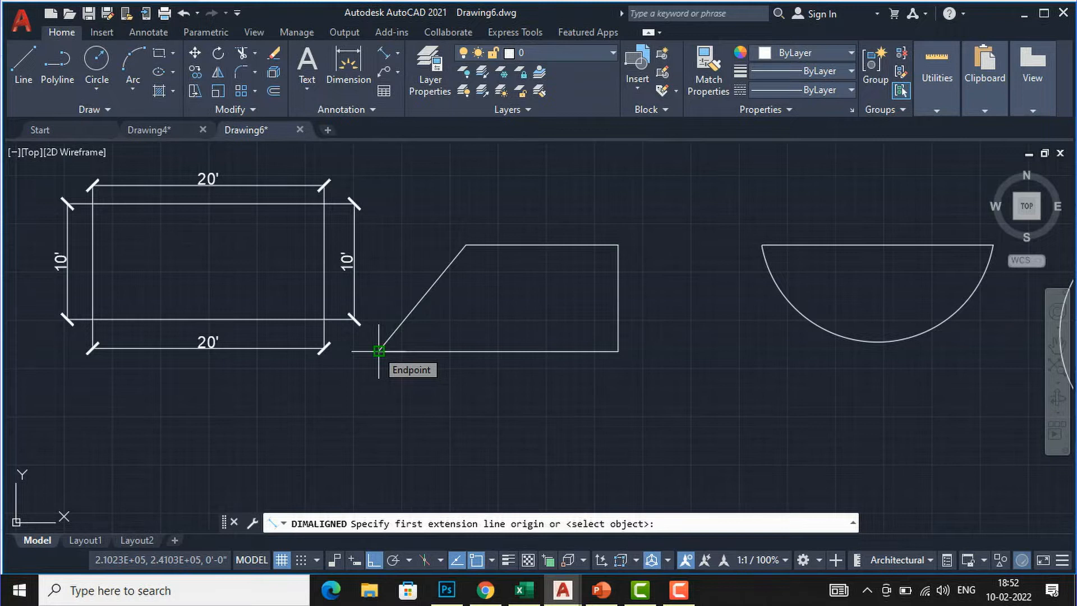
{"action": "left_click", "coordinate": [379, 351]}
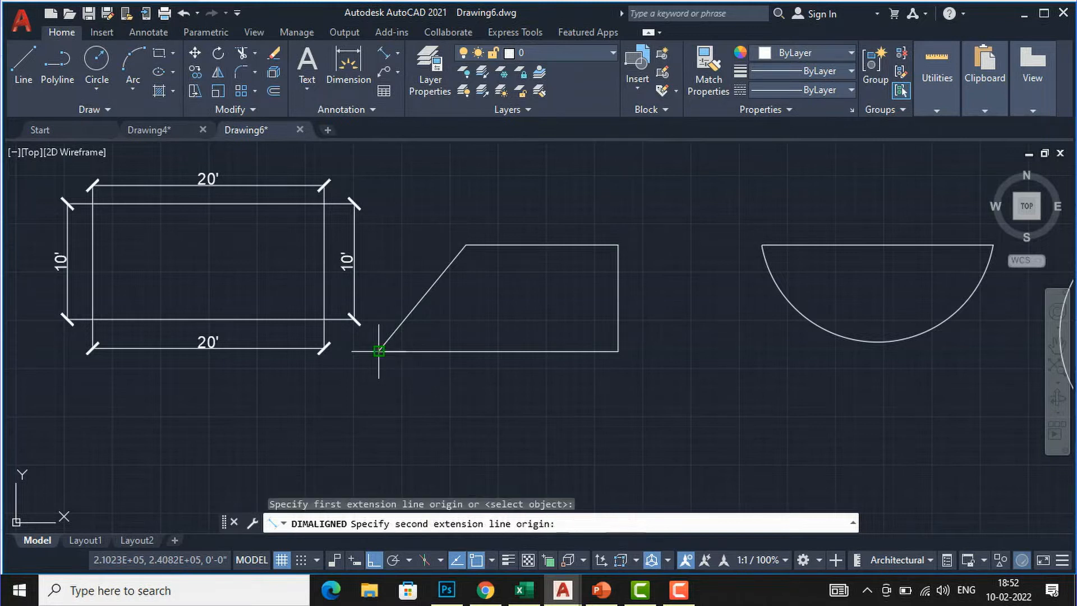
{"action": "left_click", "coordinate": [466, 245]}
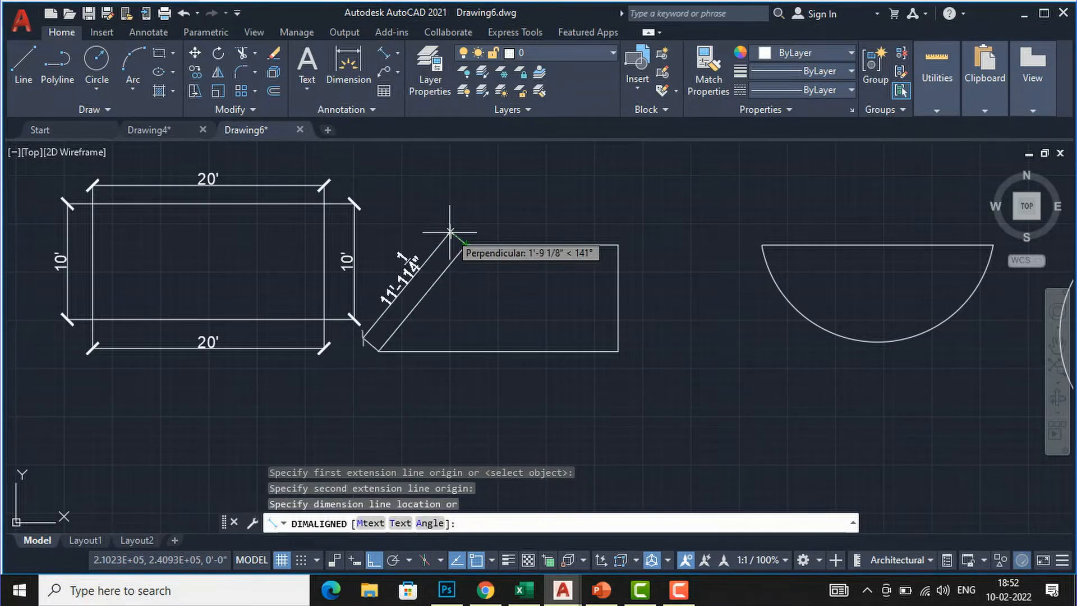
{"action": "scroll", "coordinate": [450, 231], "scroll_direction": "up", "scroll_amount": 2}
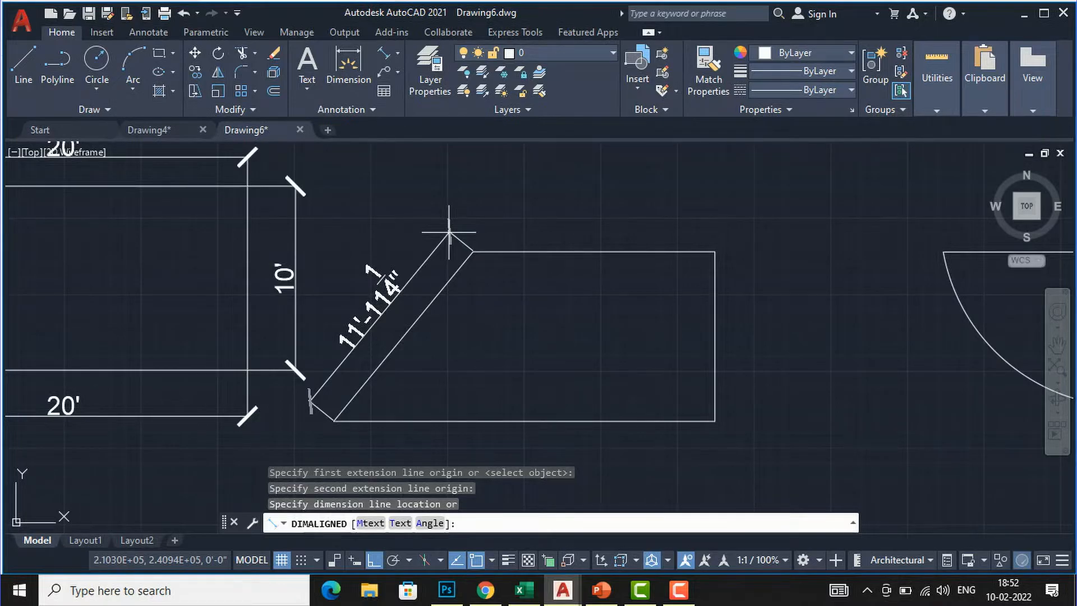
{"action": "left_click", "coordinate": [449, 231]}
{"action": "key", "text": "Escape"}
{"action": "key", "text": "Escape"}
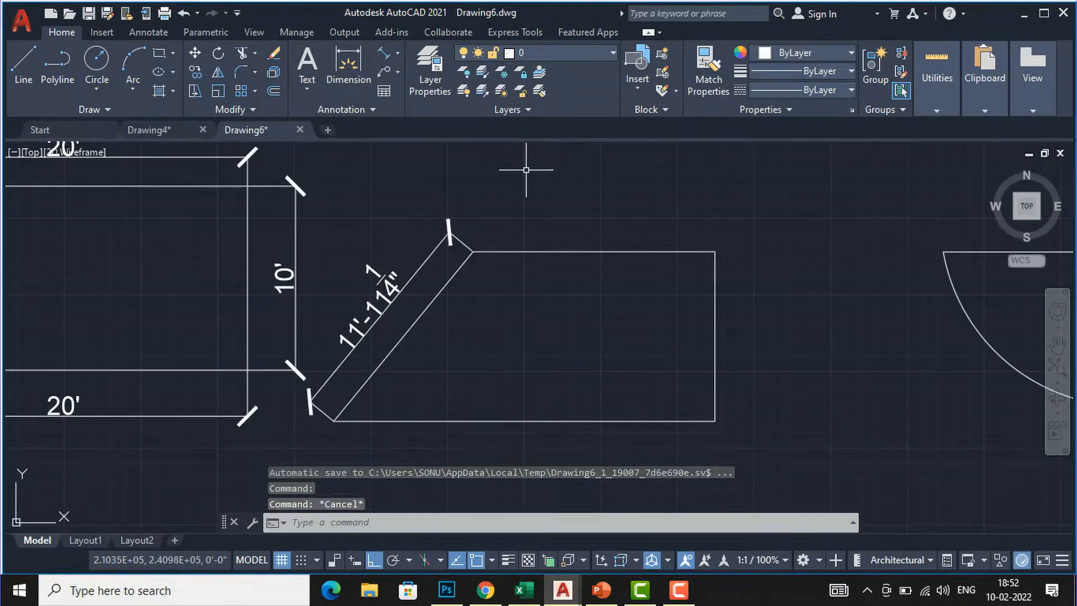
{"action": "scroll", "coordinate": [436, 206], "scroll_direction": "down", "scroll_amount": 2}
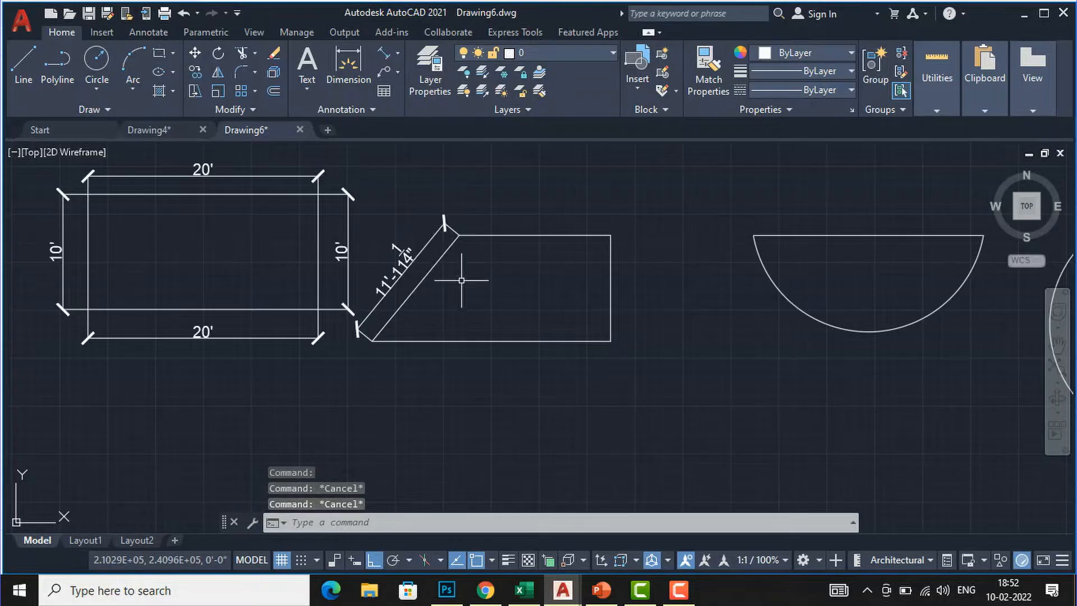
Delete the aligned dimension from the trapezoid's sloped edge.
{"action": "scroll", "coordinate": [420, 298], "scroll_direction": "up", "scroll_amount": 4}
{"action": "scroll", "coordinate": [421, 254], "scroll_direction": "down", "scroll_amount": 2}
{"action": "left_click", "coordinate": [408, 233]}
{"action": "key", "text": "Delete"}
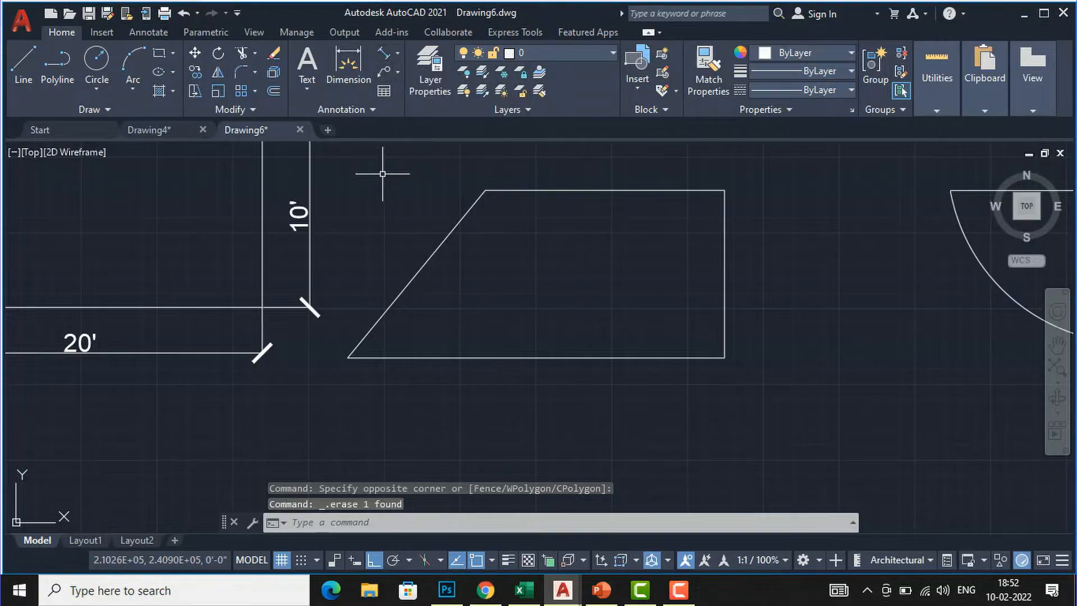
Dimension the trapezoid's sloped edge with DIMALI using its select-object option, placing the dimension line outside the shape.
{"action": "type", "text": "dim"}
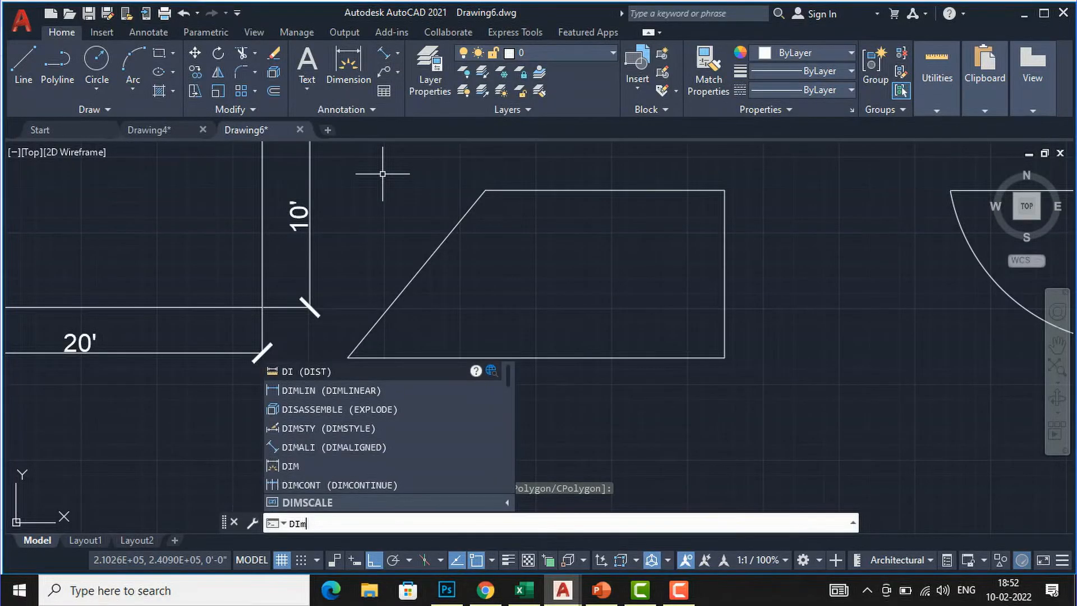
{"action": "type", "text": "a"}
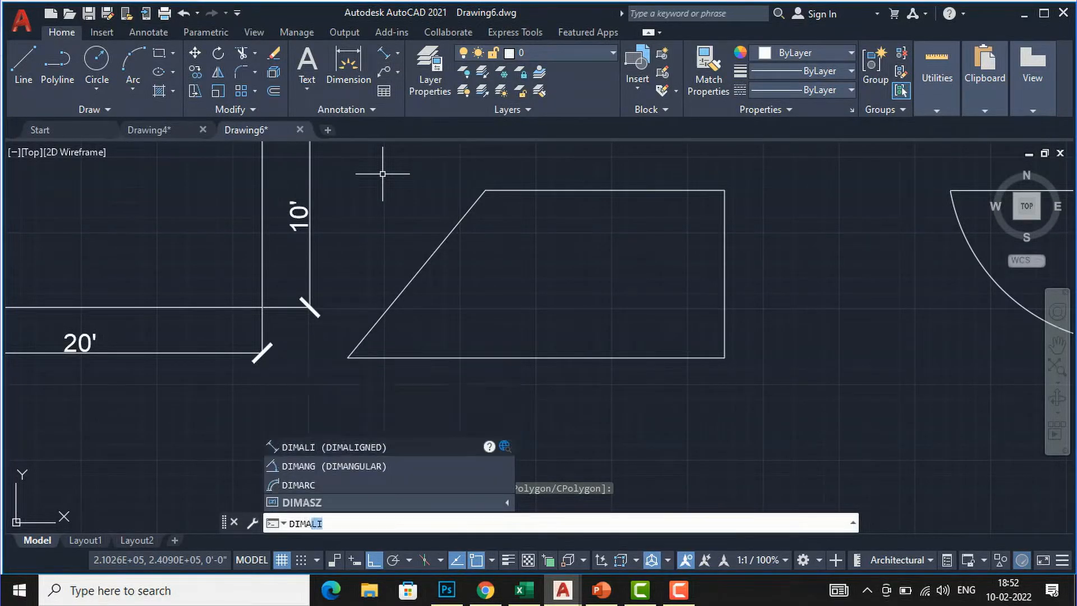
{"action": "type", "text": "li"}
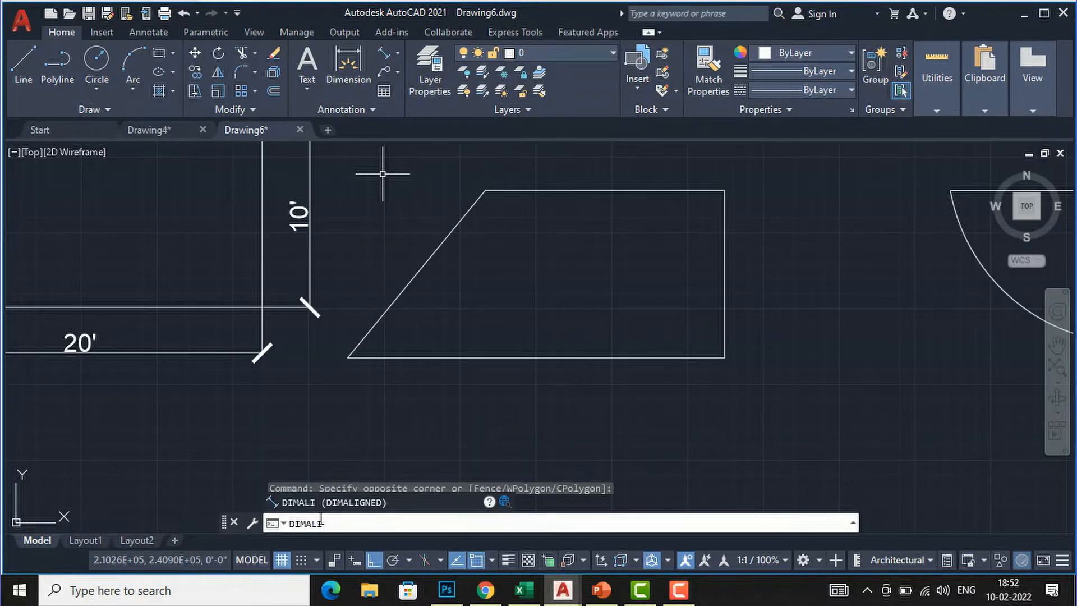
{"action": "key", "text": "Return"}
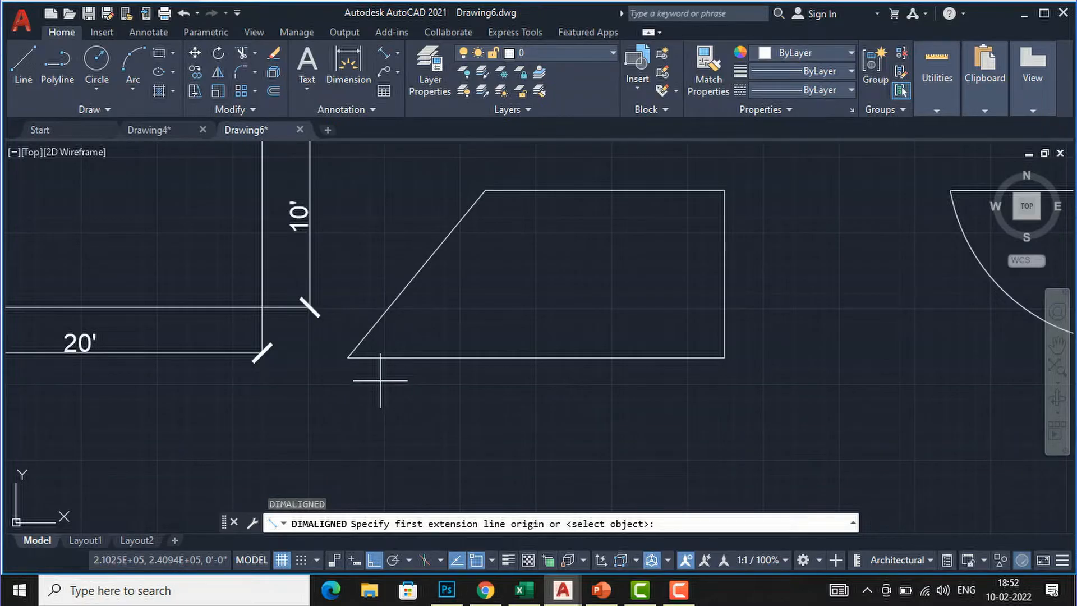
{"action": "key", "text": "Return"}
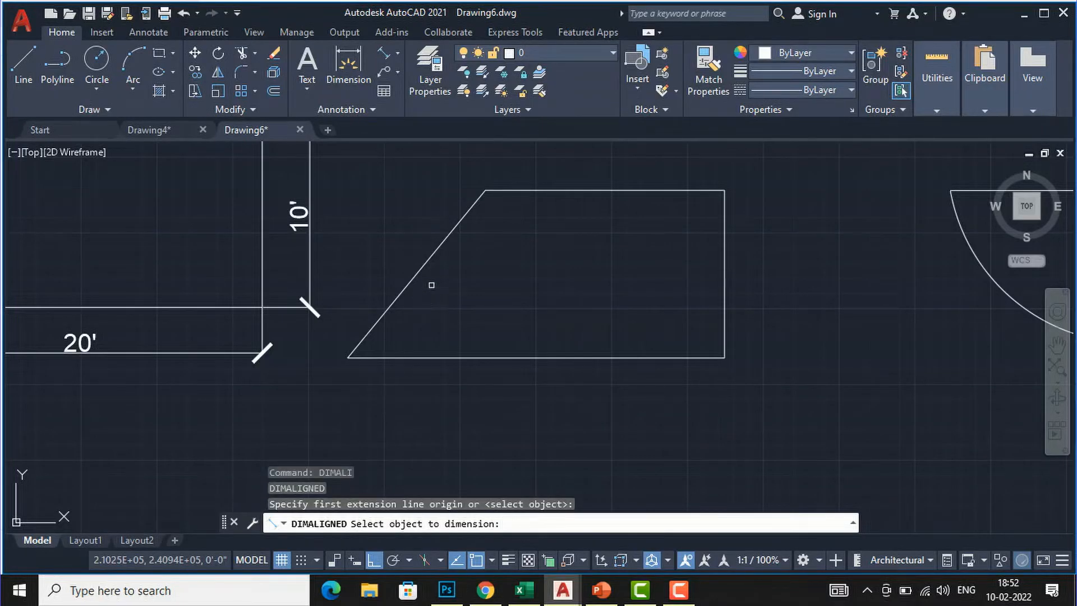
{"action": "left_click", "coordinate": [425, 268]}
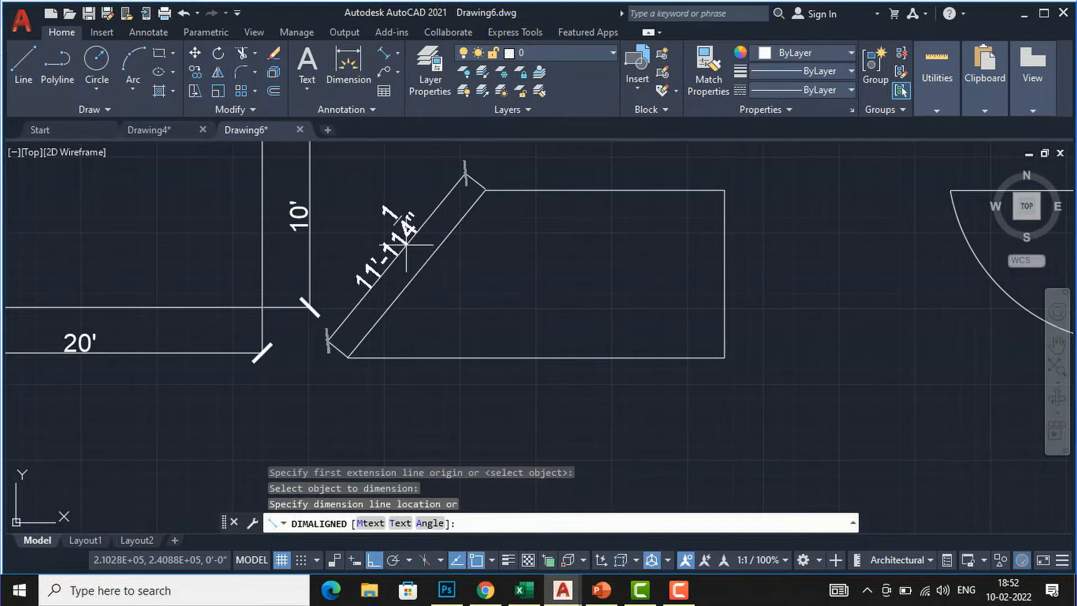
{"action": "left_click", "coordinate": [404, 246]}
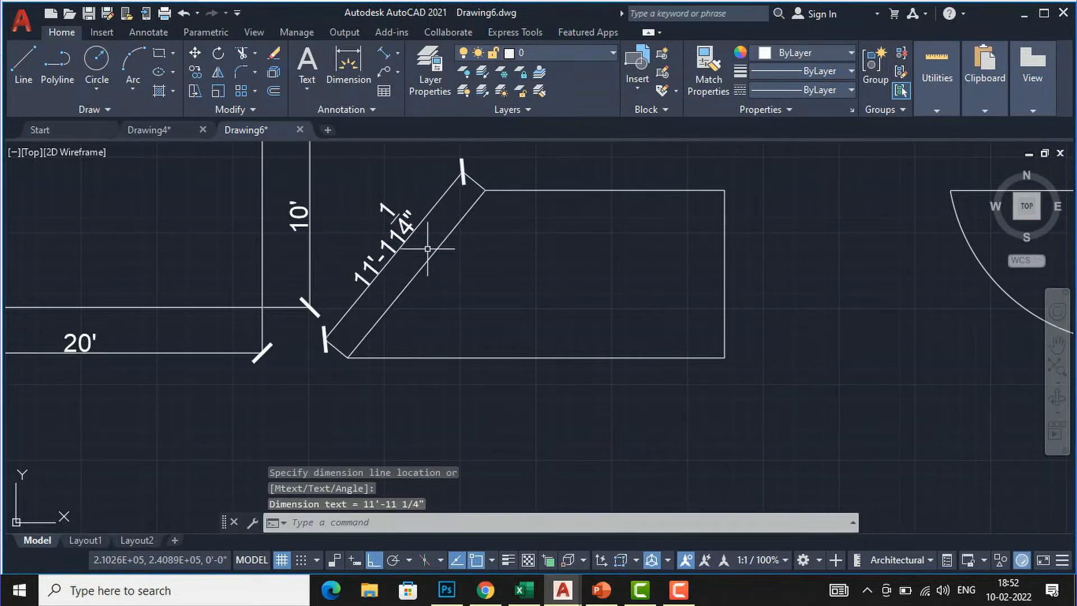
{"action": "scroll", "coordinate": [427, 248], "scroll_direction": "down", "scroll_amount": 2}
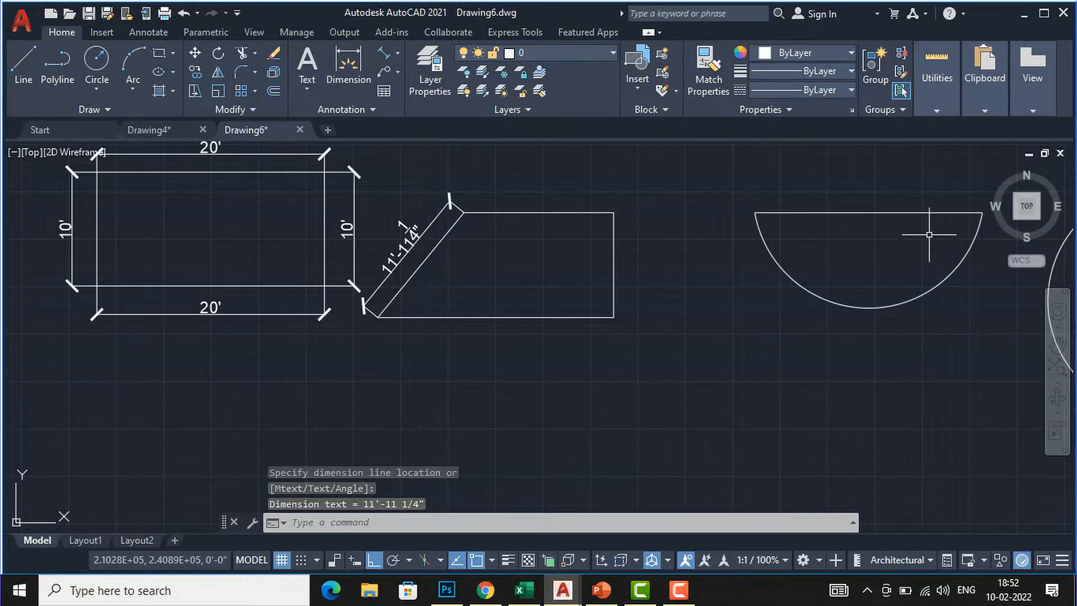
Erase the aligned dimension beside the trapezoid's sloped edge.
{"action": "left_click", "coordinate": [399, 55]}
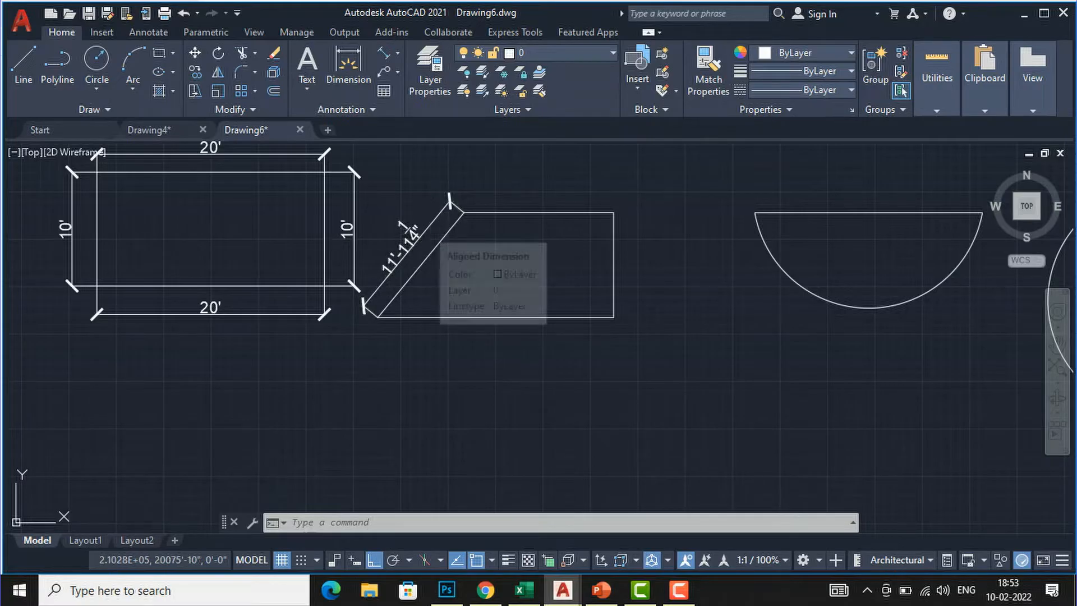
{"action": "left_click", "coordinate": [427, 228]}
{"action": "key", "text": "Delete"}
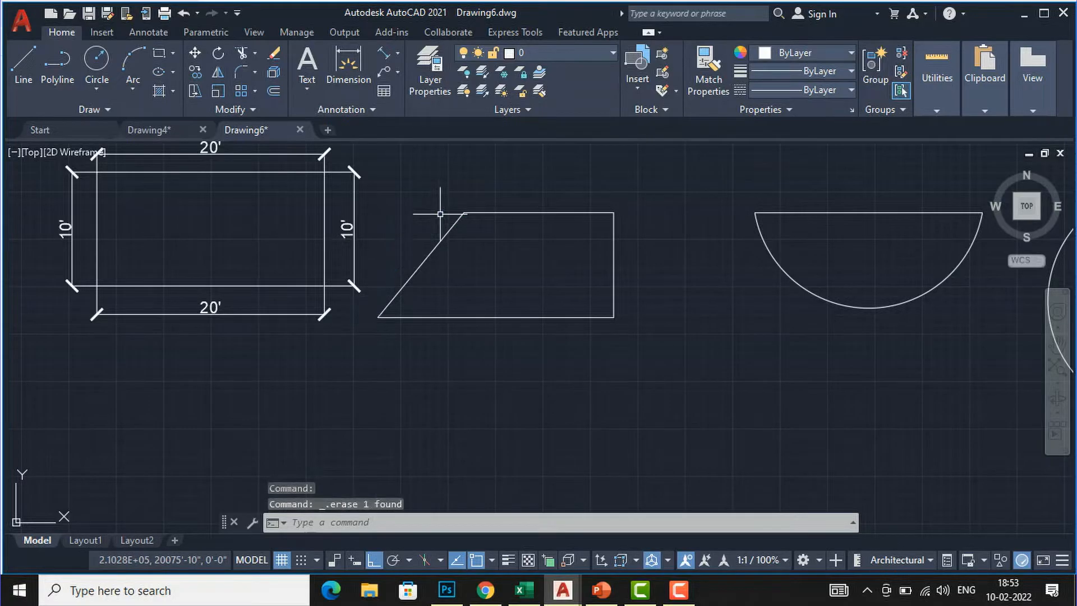
Add an angular dimension between the trapezoid's sloped and bottom edges, placing the arc outside, below the lower-left corner.
{"action": "left_click", "coordinate": [397, 54]}
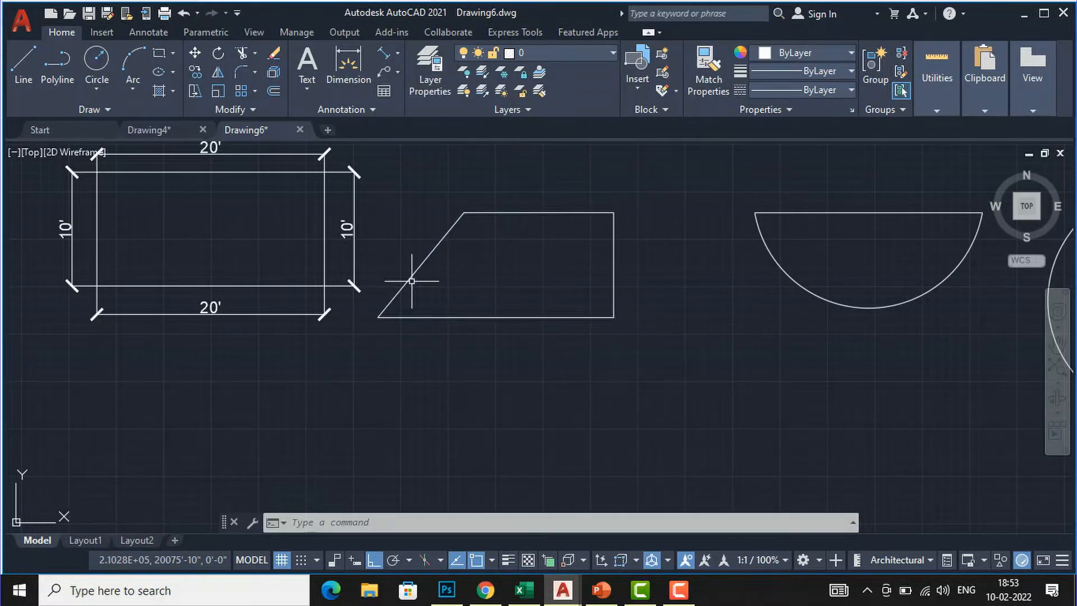
{"action": "left_click", "coordinate": [398, 53]}
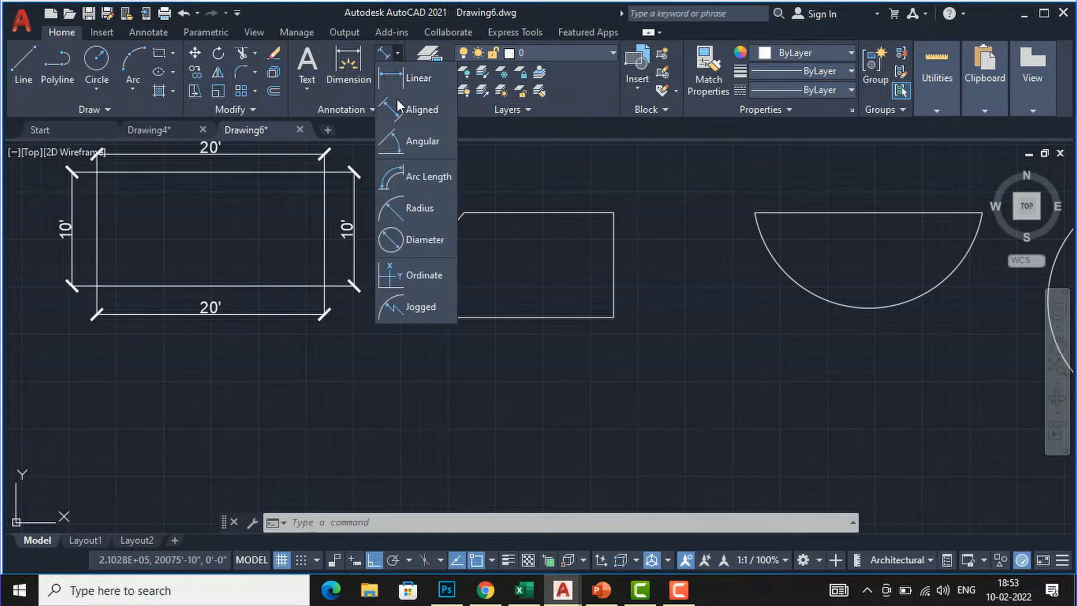
{"action": "left_click", "coordinate": [408, 142]}
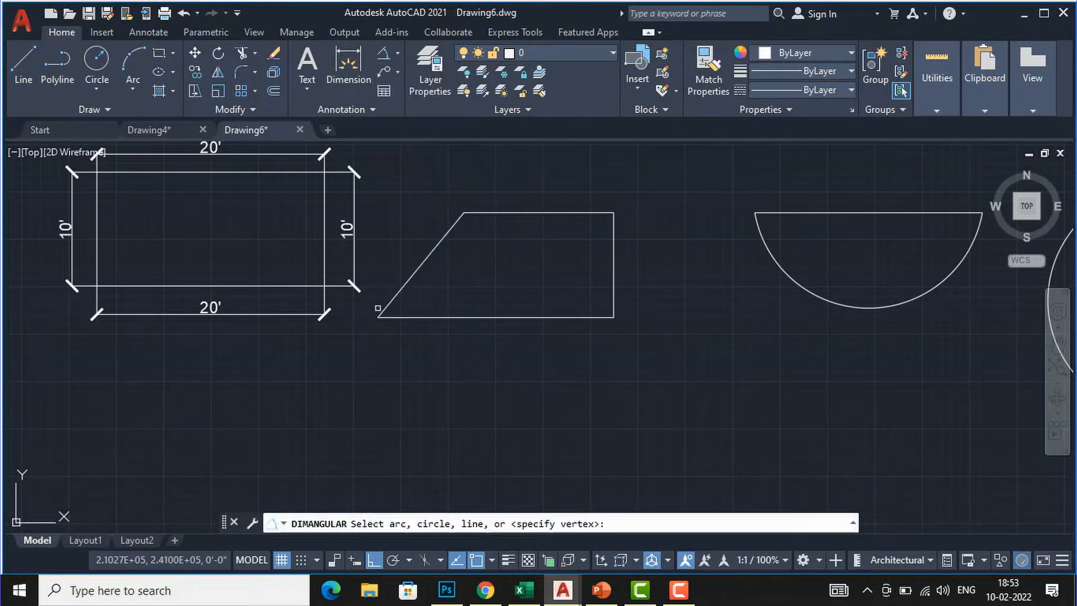
{"action": "left_click", "coordinate": [403, 288]}
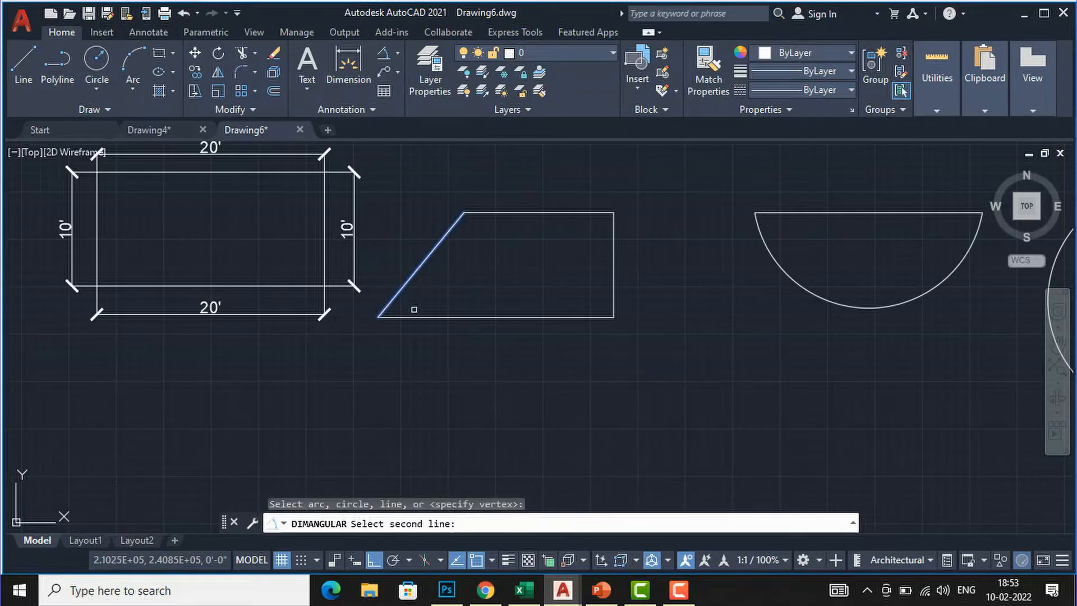
{"action": "left_click", "coordinate": [414, 314]}
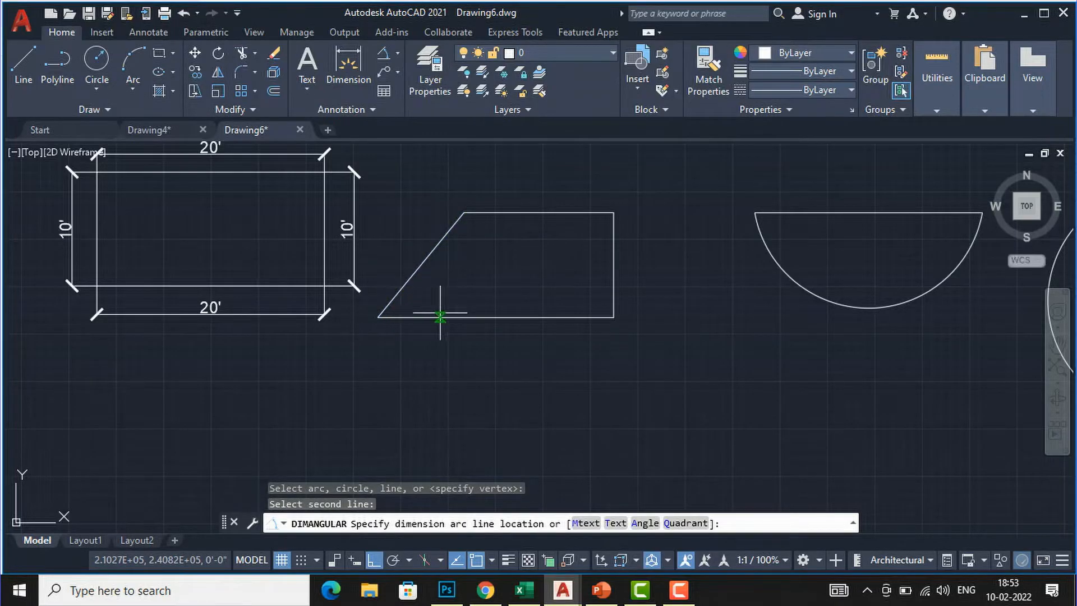
{"action": "scroll", "coordinate": [440, 317], "scroll_direction": "up", "scroll_amount": 4}
{"action": "left_click", "coordinate": [410, 326]}
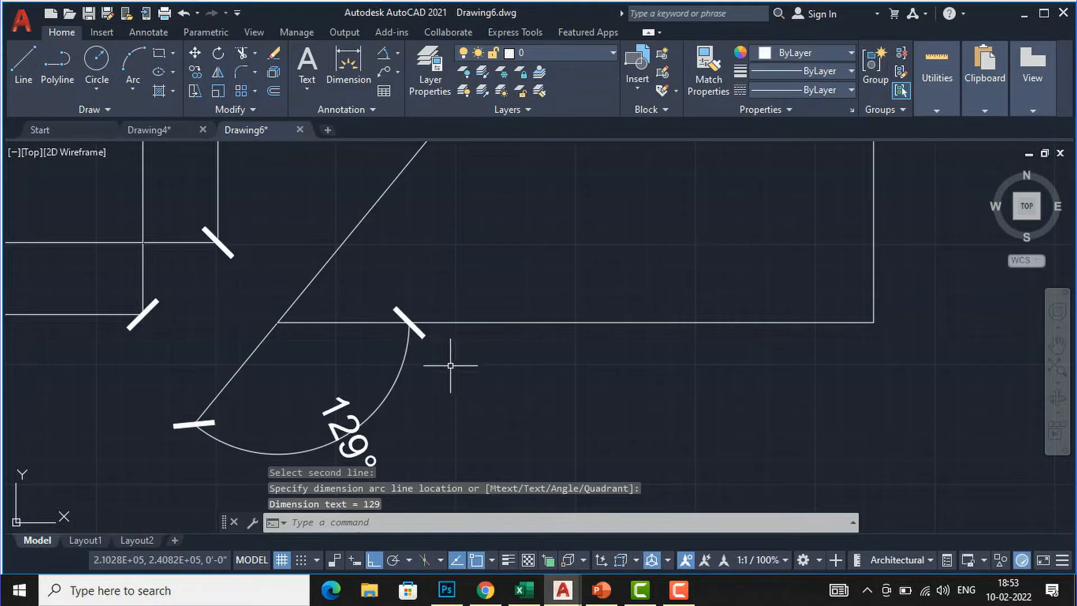
Undo the exterior angular dimension and the erasure of the sloped edge's aligned dimension.
{"action": "key", "text": "ctrl+z"}
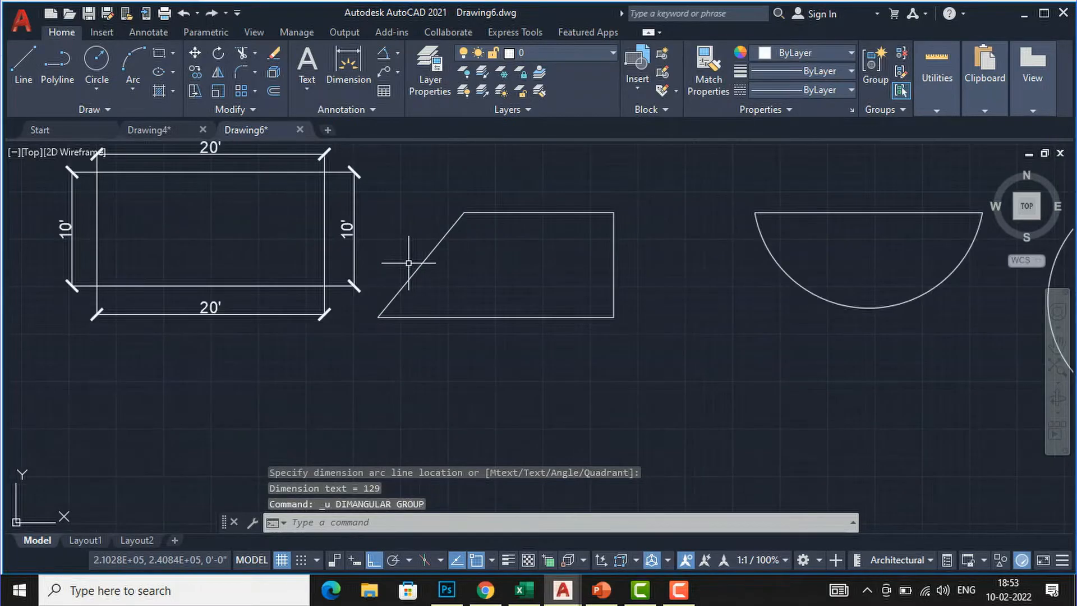
{"action": "type", "text": "u"}
{"action": "key", "text": "Return"}
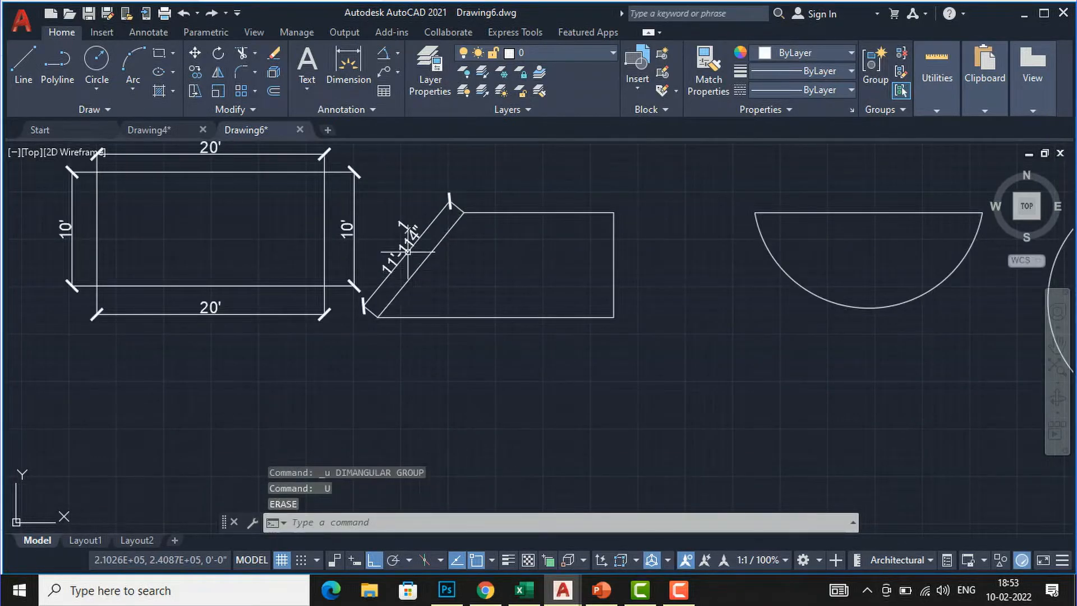
{"action": "key", "text": "Escape"}
Add an angular dimension between the trapezoid's sloped and bottom edges, placing the arc inside the shape.
{"action": "left_click", "coordinate": [397, 53]}
{"action": "left_click", "coordinate": [424, 139]}
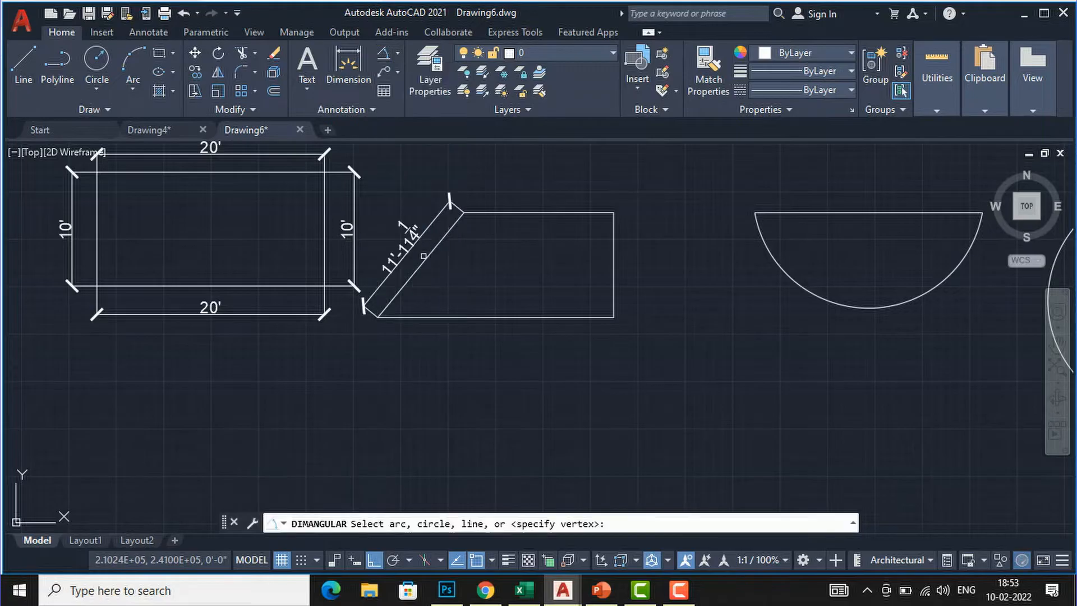
{"action": "left_click", "coordinate": [421, 272]}
{"action": "left_click", "coordinate": [424, 317]}
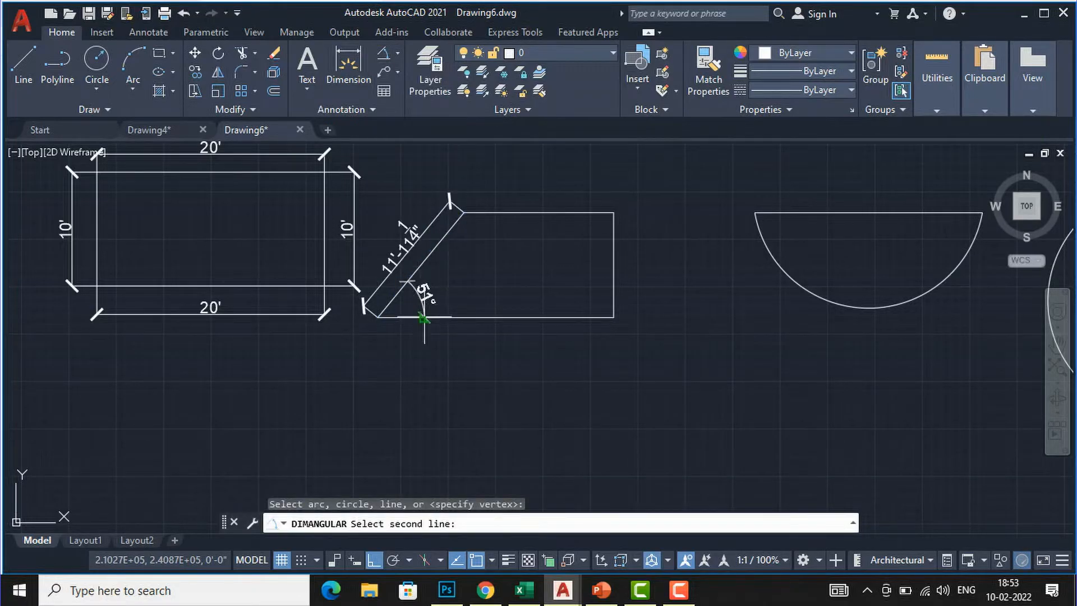
{"action": "left_click", "coordinate": [438, 288]}
{"action": "scroll", "coordinate": [455, 292], "scroll_direction": "up", "scroll_amount": 4}
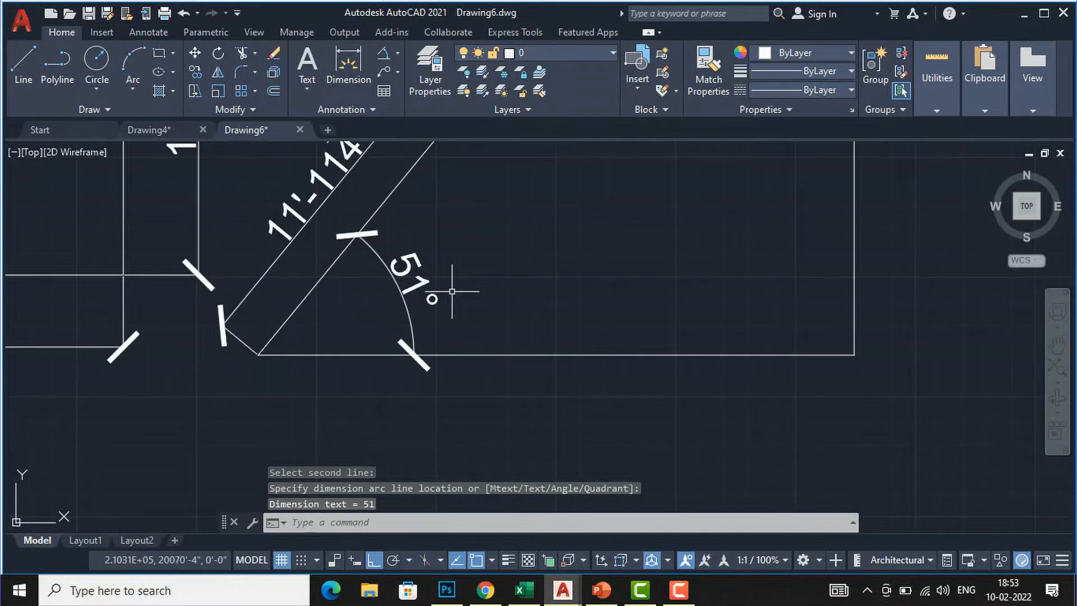
{"action": "scroll", "coordinate": [452, 291], "scroll_direction": "down", "scroll_amount": 2}
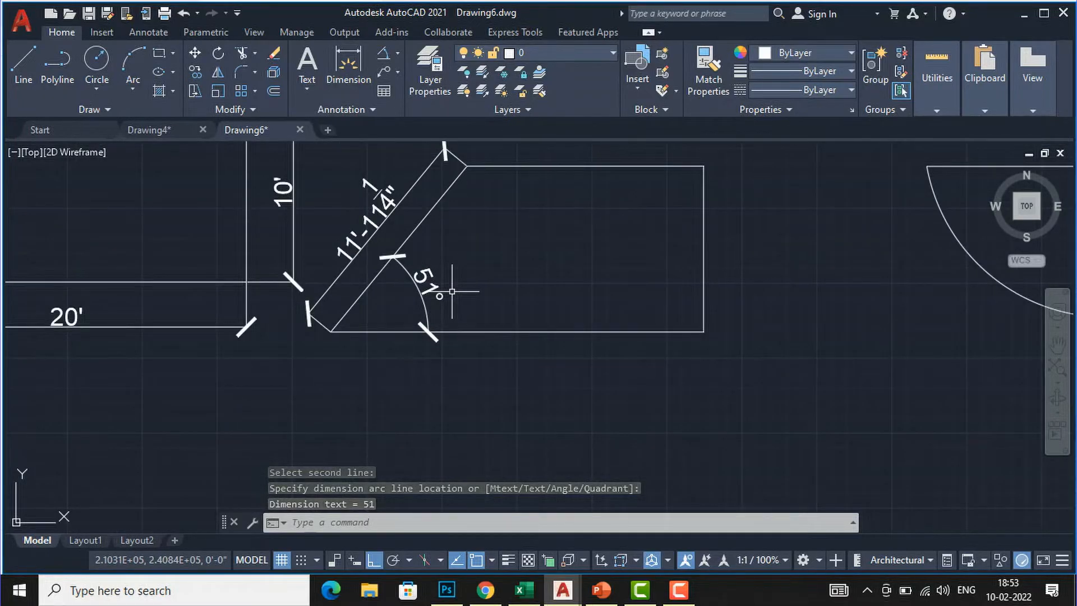
{"action": "type", "text": "DIM"}
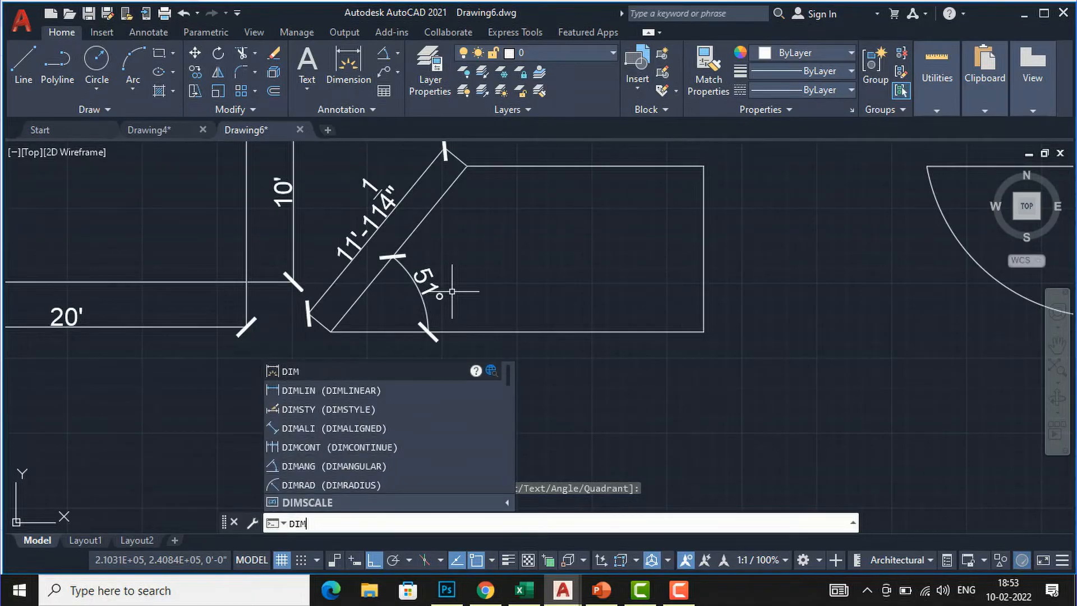
{"action": "type", "text": "An"}
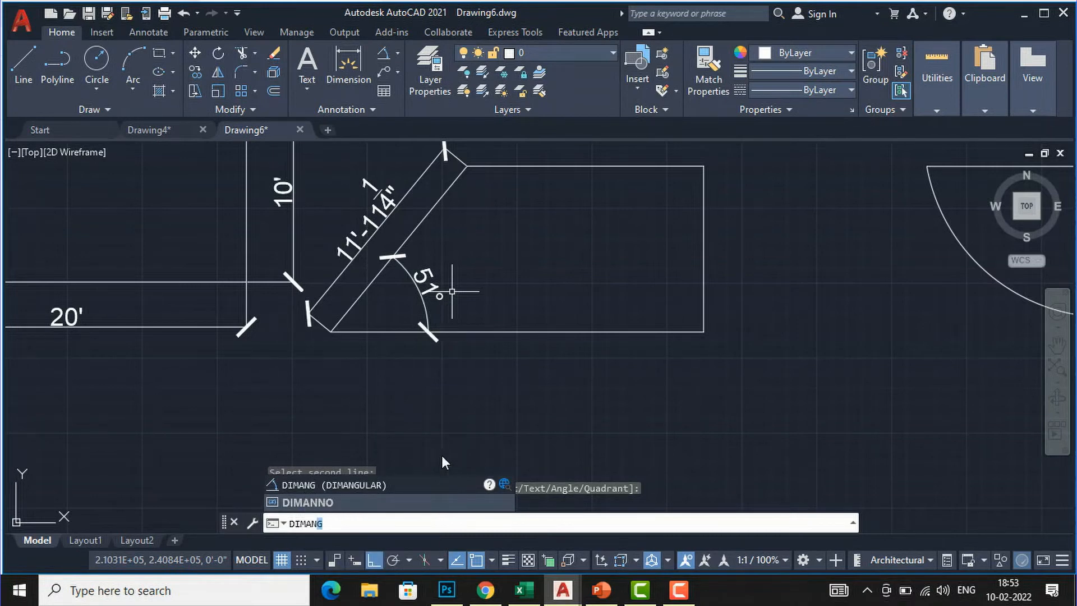
{"action": "key", "text": "Escape"}
{"action": "key", "text": "Escape"}
{"action": "scroll", "coordinate": [440, 382], "scroll_direction": "down", "scroll_amount": 2}
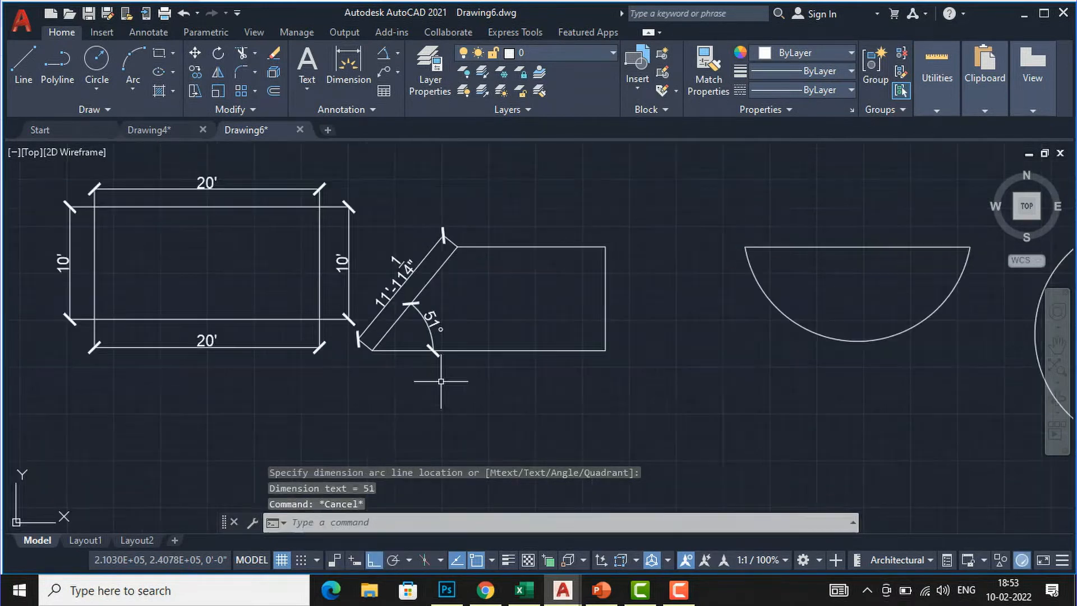
Add an arc length dimension to the semicircular shape's arc, placing it outside, below the curve.
{"action": "left_click", "coordinate": [395, 56]}
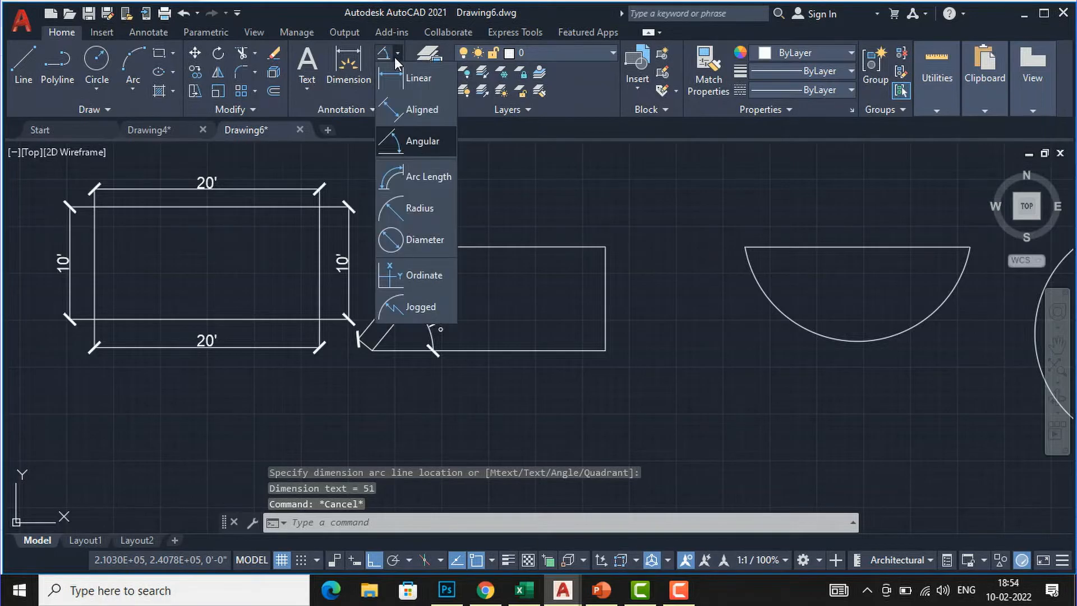
{"action": "left_click", "coordinate": [404, 178]}
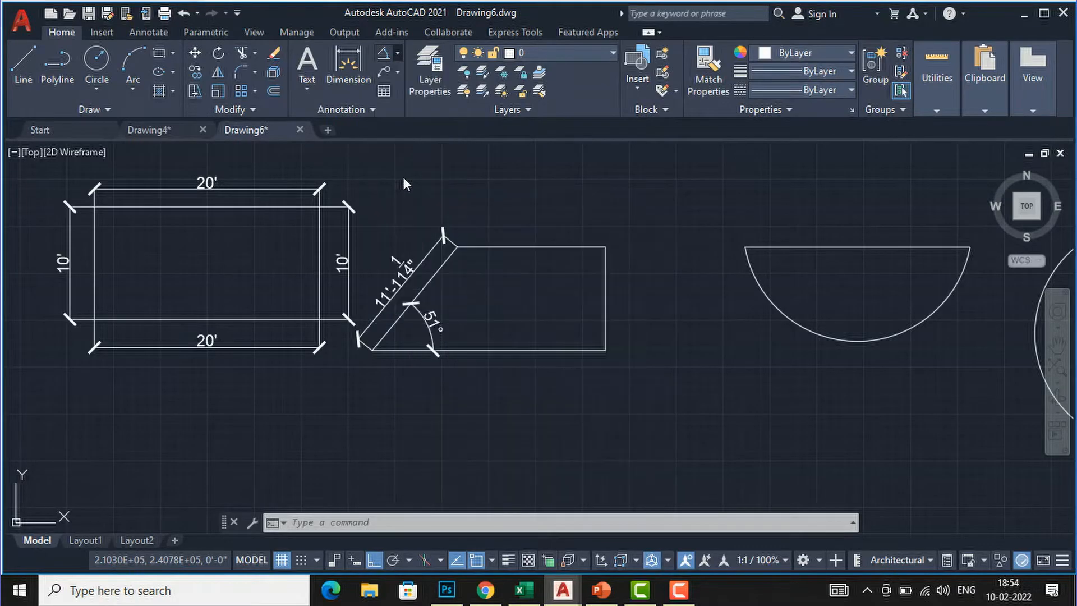
{"action": "scroll", "coordinate": [605, 241], "scroll_direction": "down", "scroll_amount": 3}
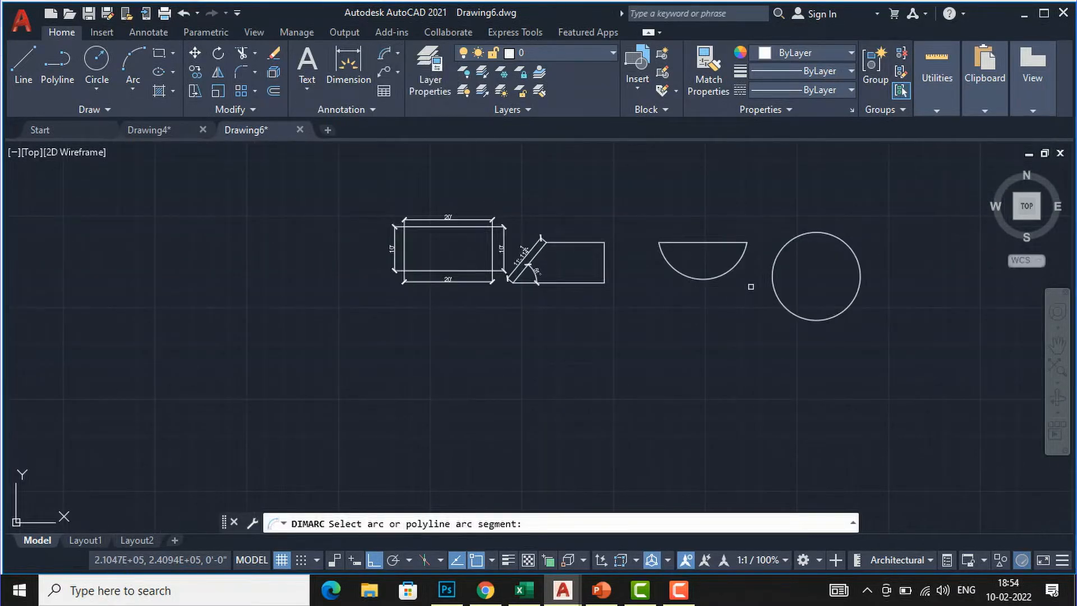
{"action": "scroll", "coordinate": [697, 293], "scroll_direction": "up", "scroll_amount": 4}
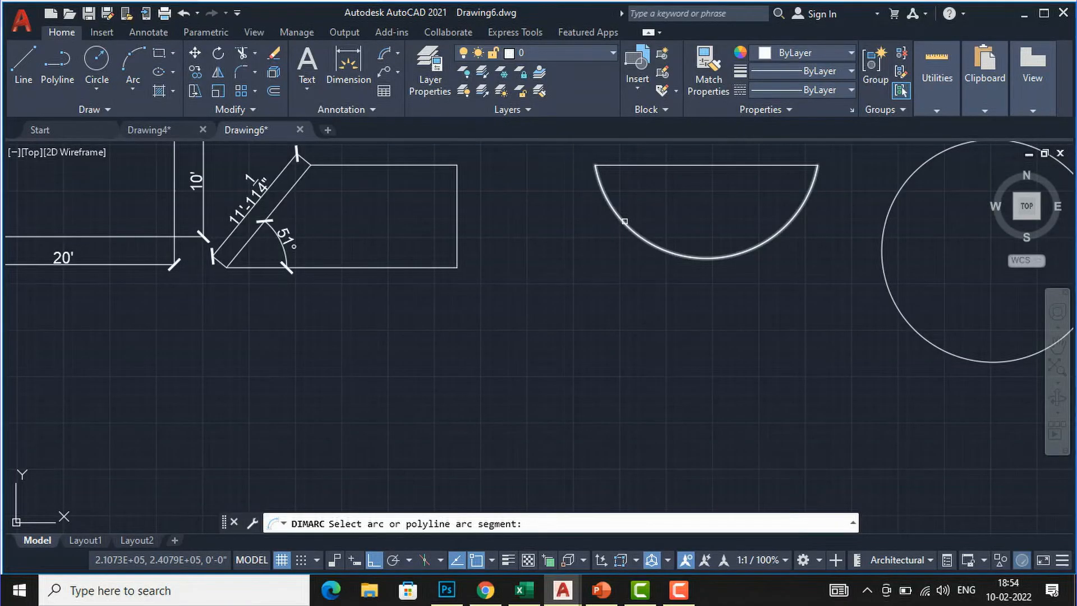
{"action": "left_click", "coordinate": [624, 221]}
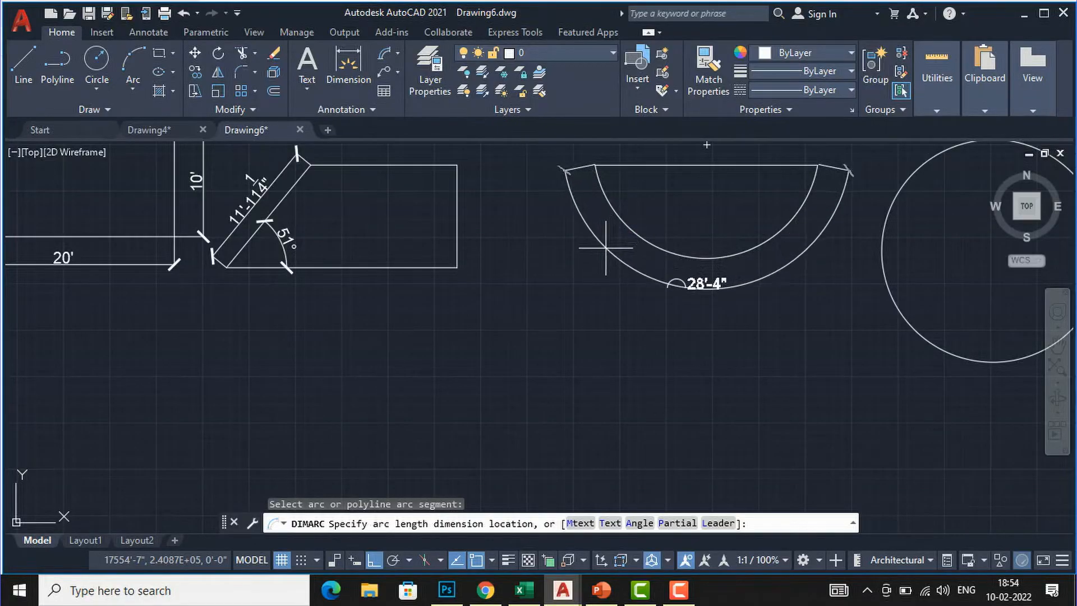
{"action": "left_click", "coordinate": [606, 247]}
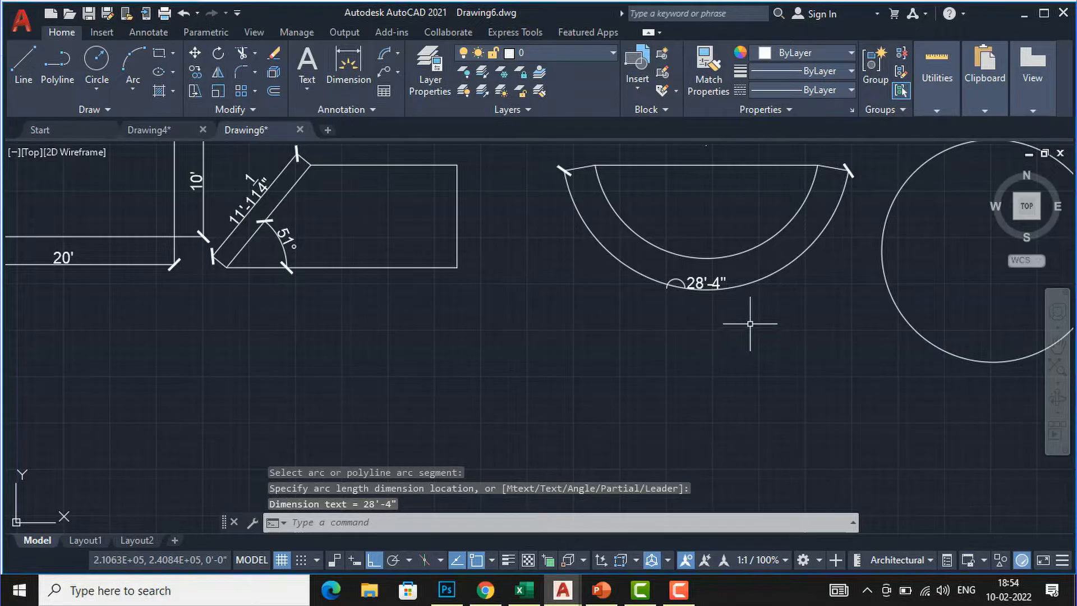
Add a radius dimension to the semicircular shape's arc, placing the text inside the shape.
{"action": "scroll", "coordinate": [755, 303], "scroll_direction": "up", "scroll_amount": 2}
{"action": "scroll", "coordinate": [539, 302], "scroll_direction": "down", "scroll_amount": 2}
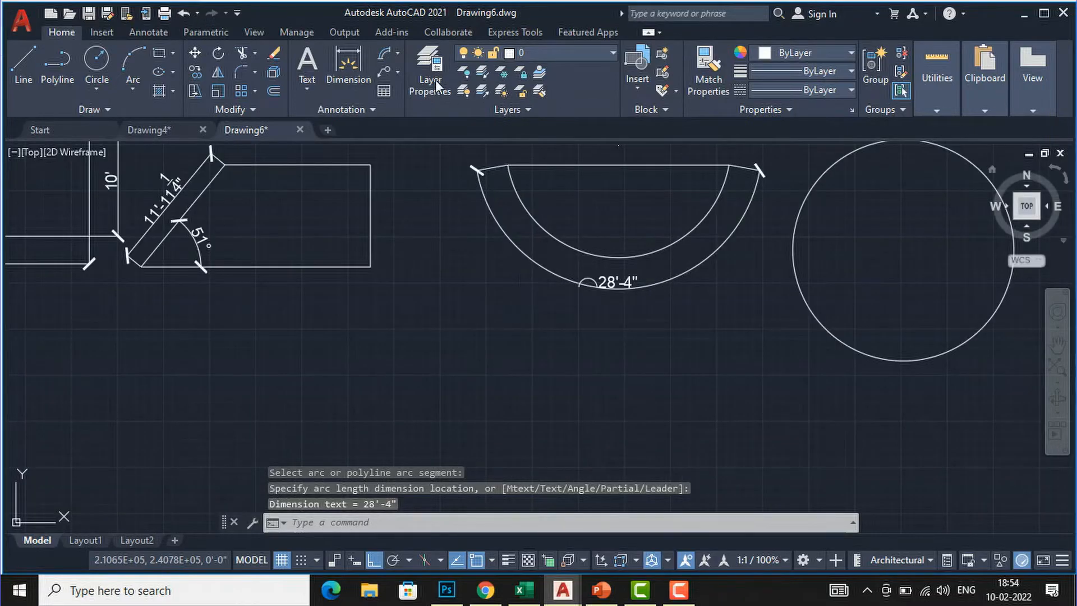
{"action": "left_click", "coordinate": [398, 53]}
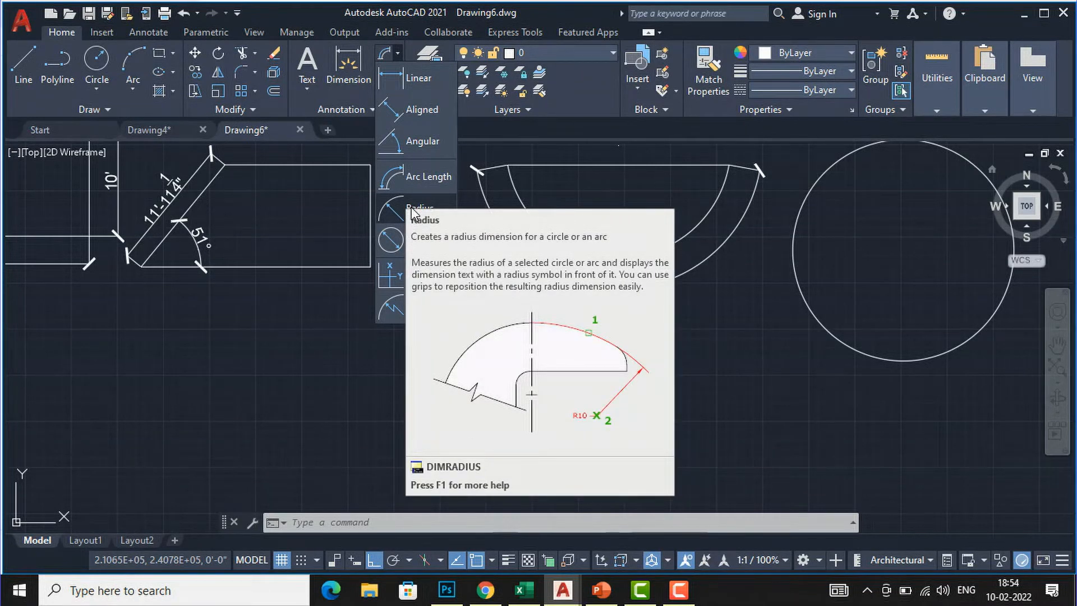
{"action": "left_click", "coordinate": [411, 208]}
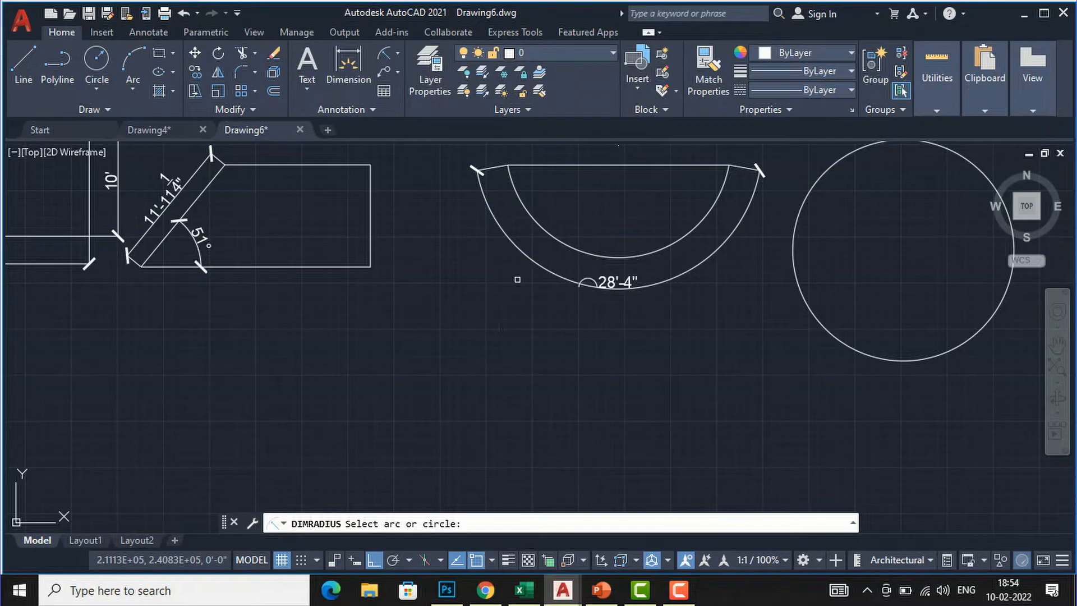
{"action": "left_click", "coordinate": [535, 222]}
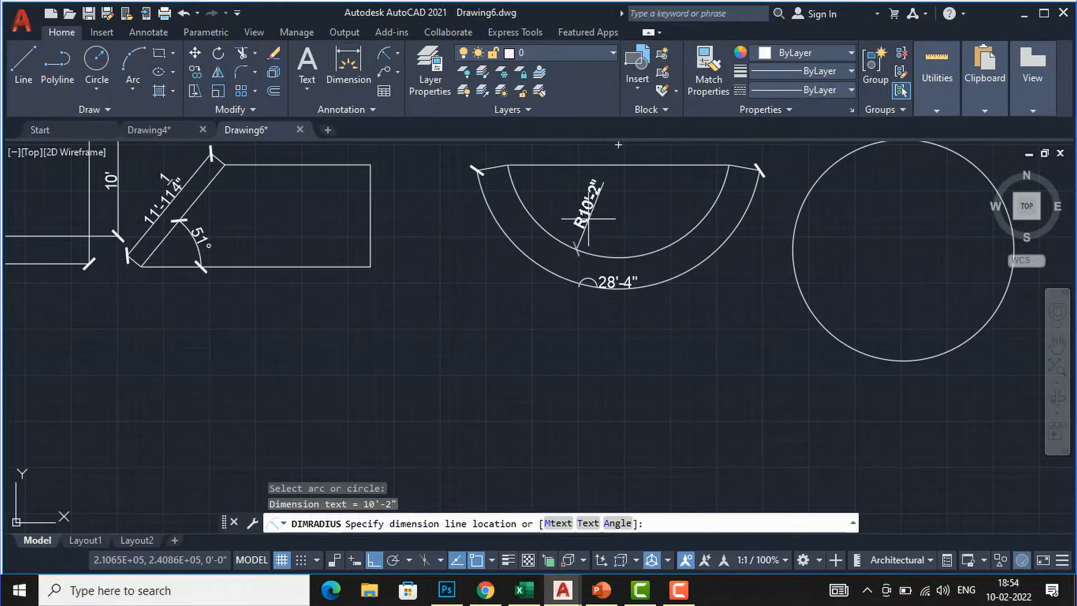
{"action": "left_click", "coordinate": [588, 209]}
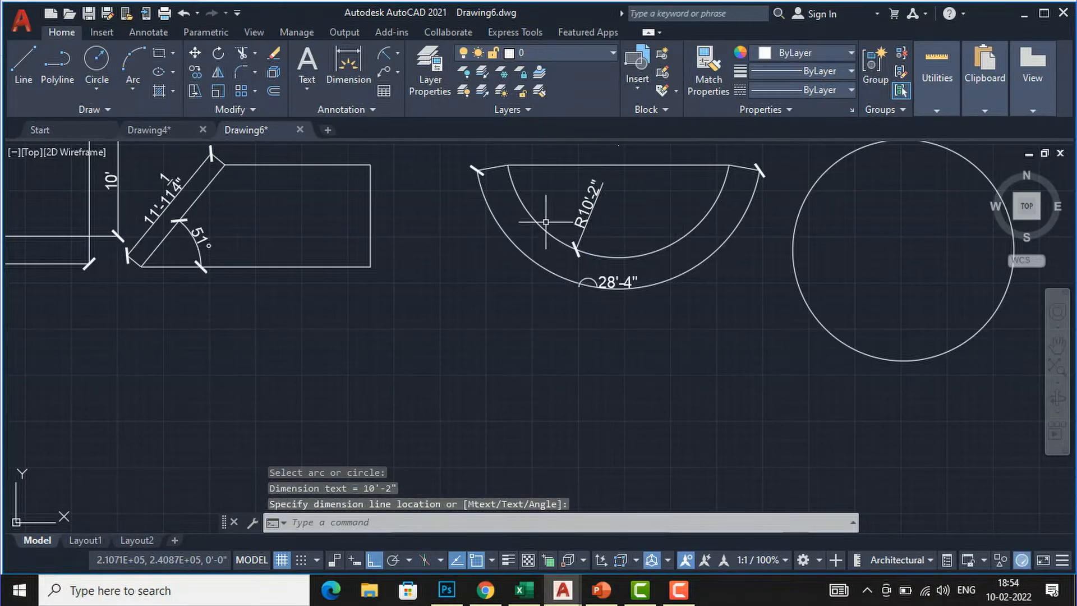
Add a radius dimension to the circle, placing the text inside, just up and left of its centre.
{"action": "scroll", "coordinate": [570, 196], "scroll_direction": "down", "scroll_amount": 3}
{"action": "scroll", "coordinate": [555, 212], "scroll_direction": "up", "scroll_amount": 3}
{"action": "scroll", "coordinate": [556, 213], "scroll_direction": "up", "scroll_amount": 3}
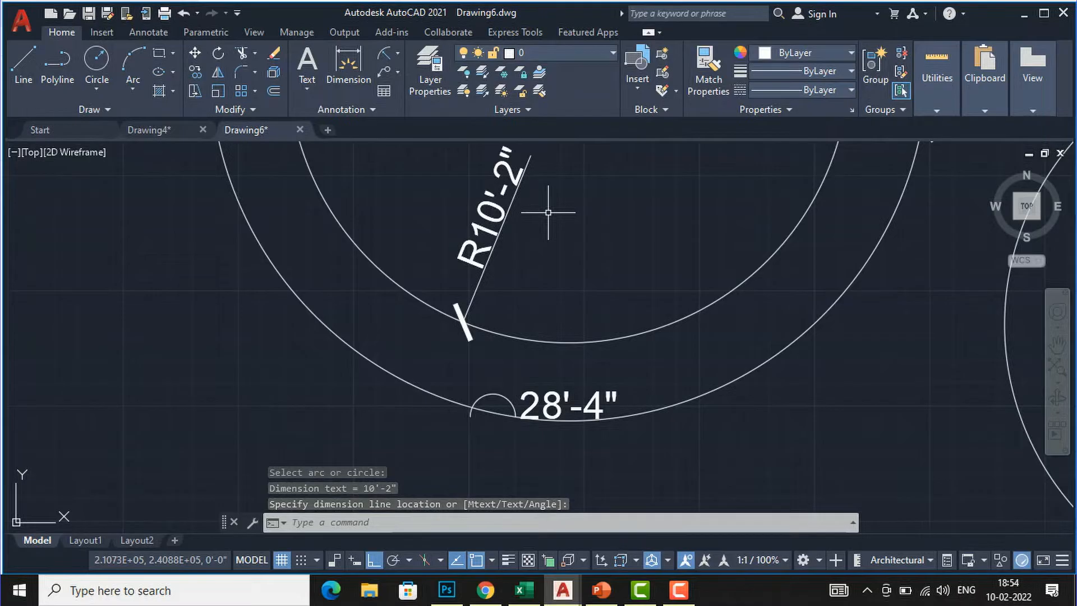
{"action": "scroll", "coordinate": [434, 264], "scroll_direction": "down", "scroll_amount": 3}
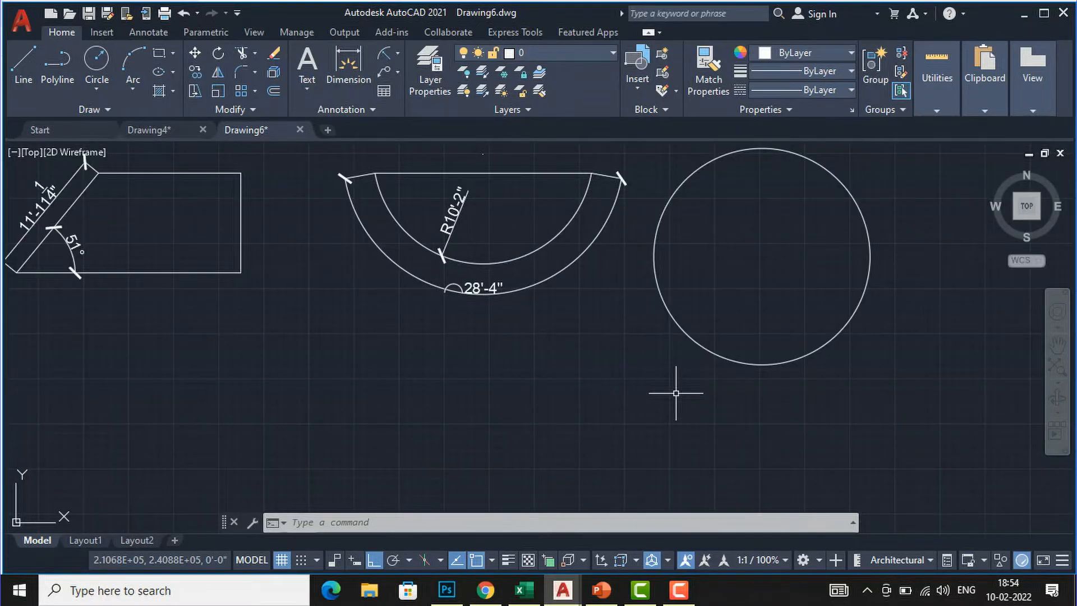
{"action": "left_click", "coordinate": [396, 54]}
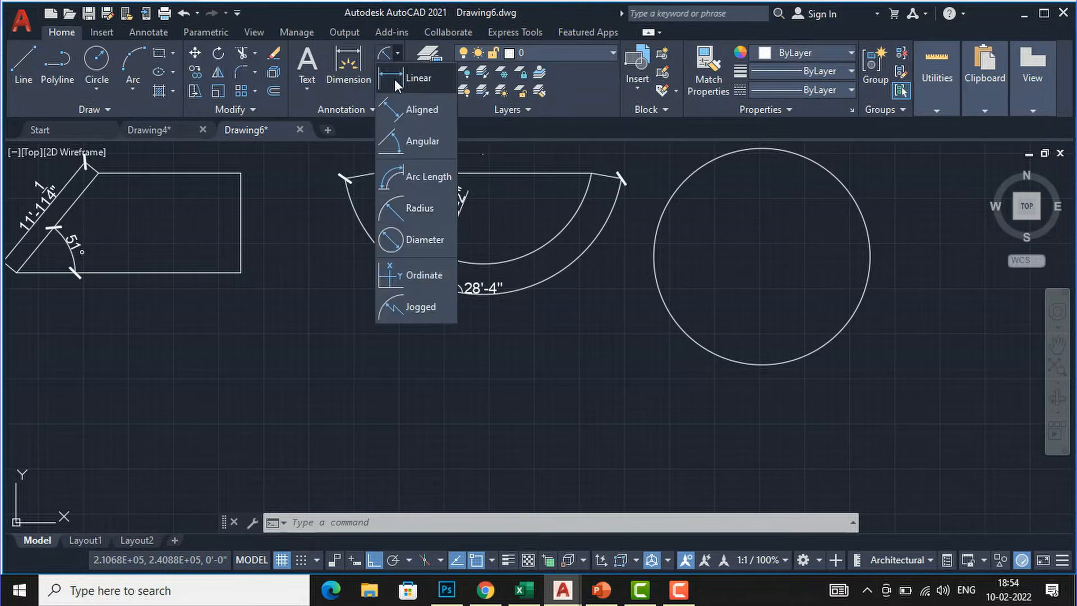
{"action": "left_click", "coordinate": [415, 204]}
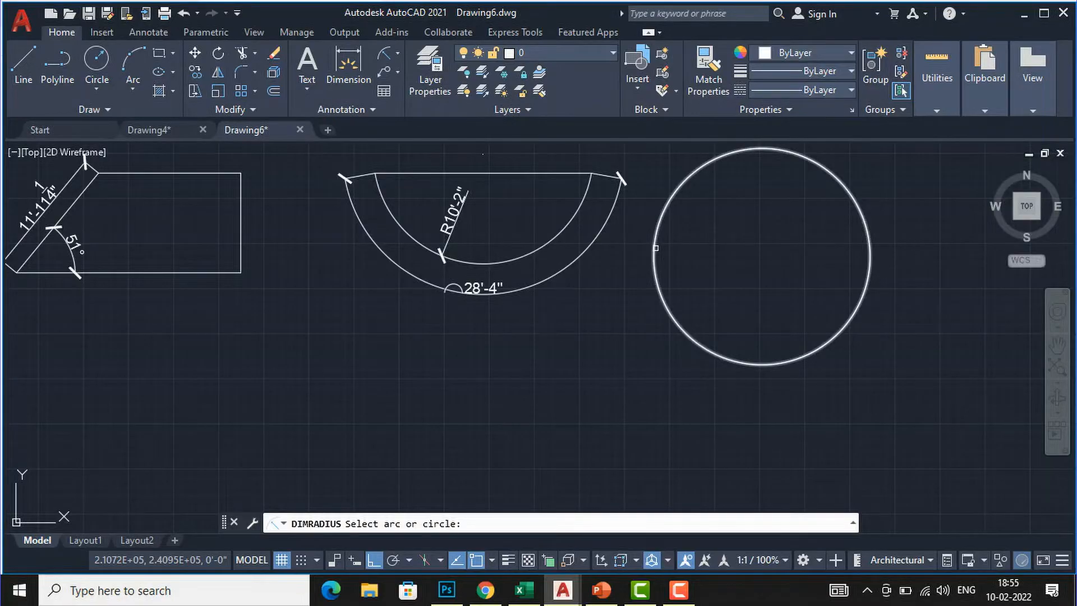
{"action": "left_click", "coordinate": [657, 247]}
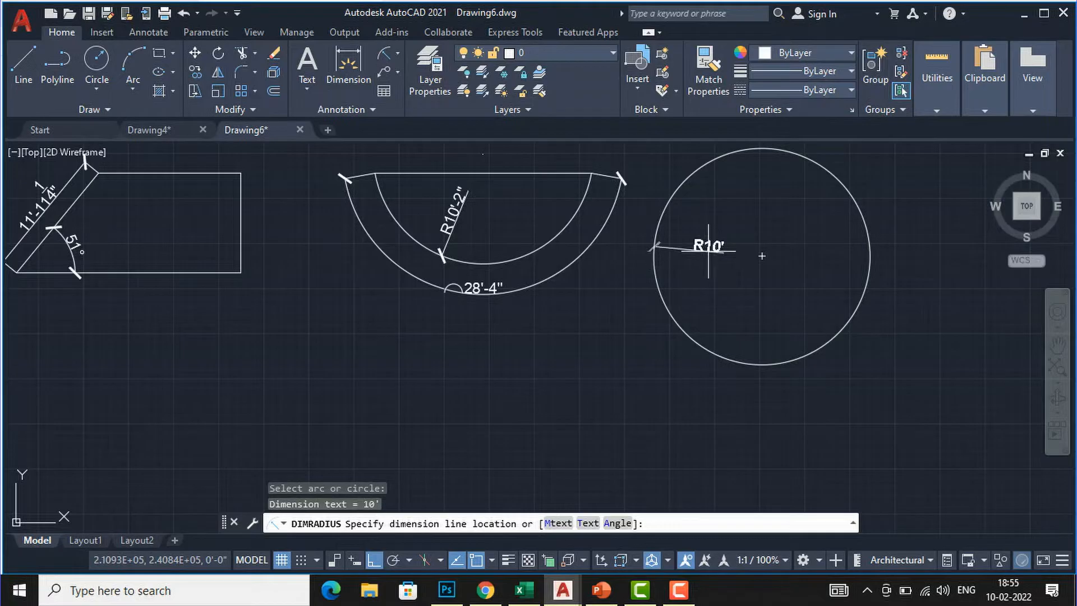
{"action": "left_click", "coordinate": [742, 242]}
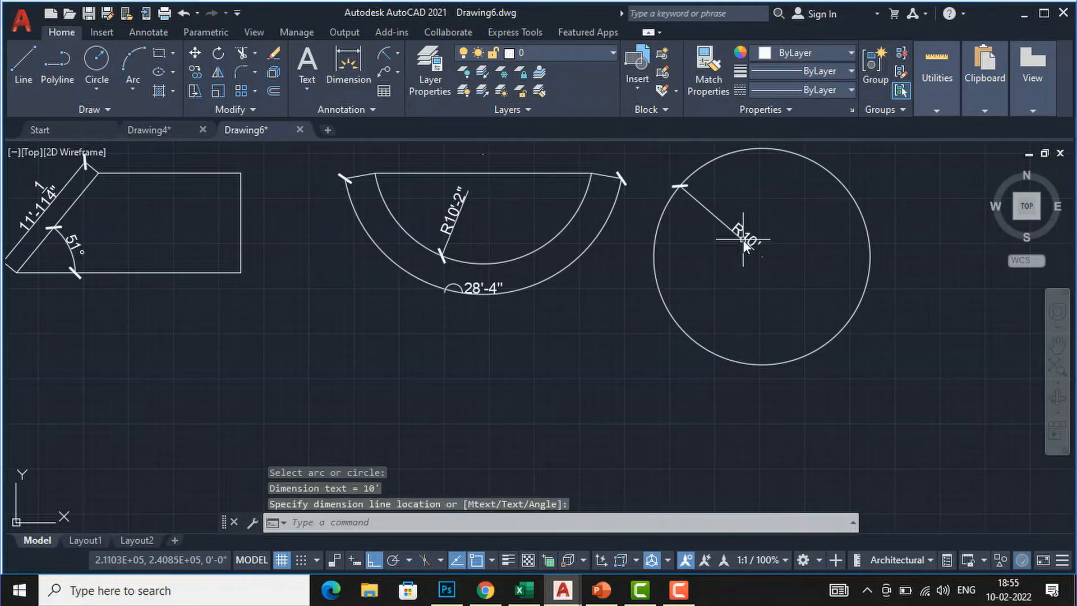
Add a diameter dimension to the circle, placing the text inside its lower-left part.
{"action": "scroll", "coordinate": [791, 278], "scroll_direction": "up", "scroll_amount": 2}
{"action": "scroll", "coordinate": [656, 247], "scroll_direction": "down", "scroll_amount": 2}
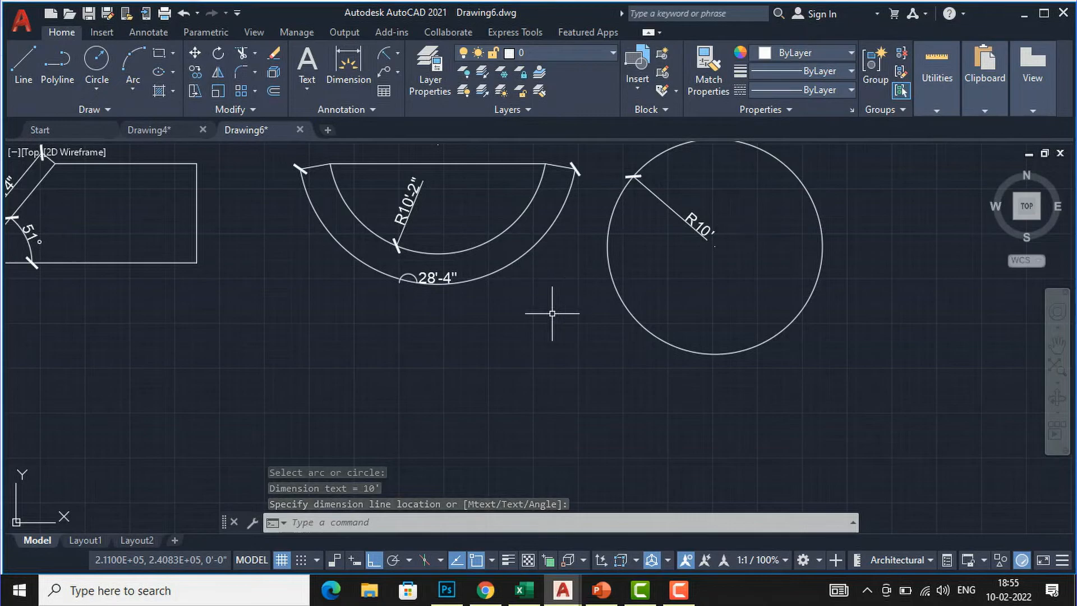
{"action": "left_click", "coordinate": [398, 53]}
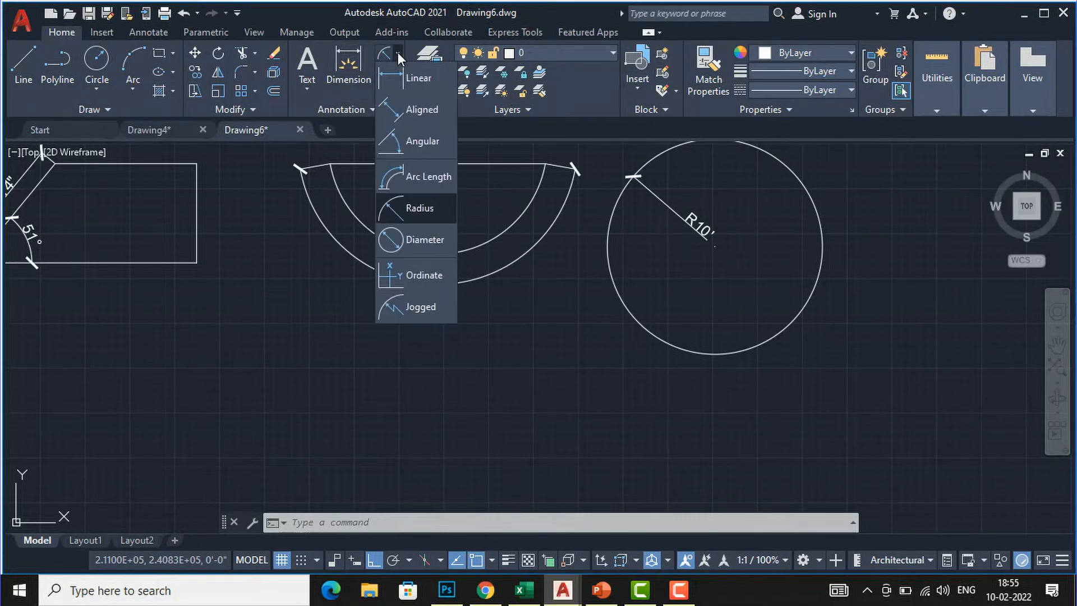
{"action": "left_click", "coordinate": [422, 238]}
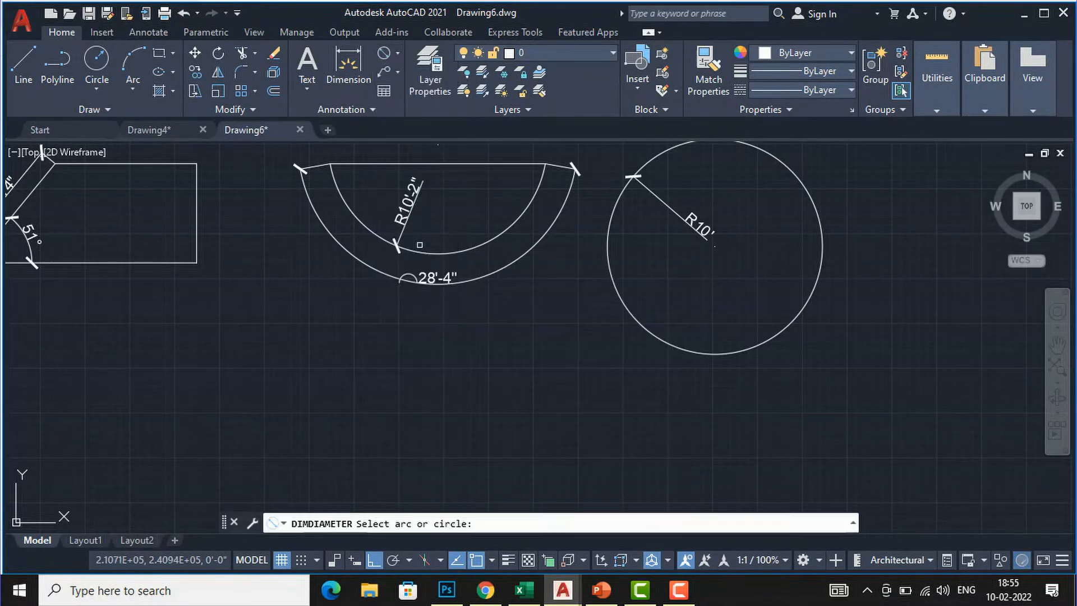
{"action": "left_click", "coordinate": [635, 317]}
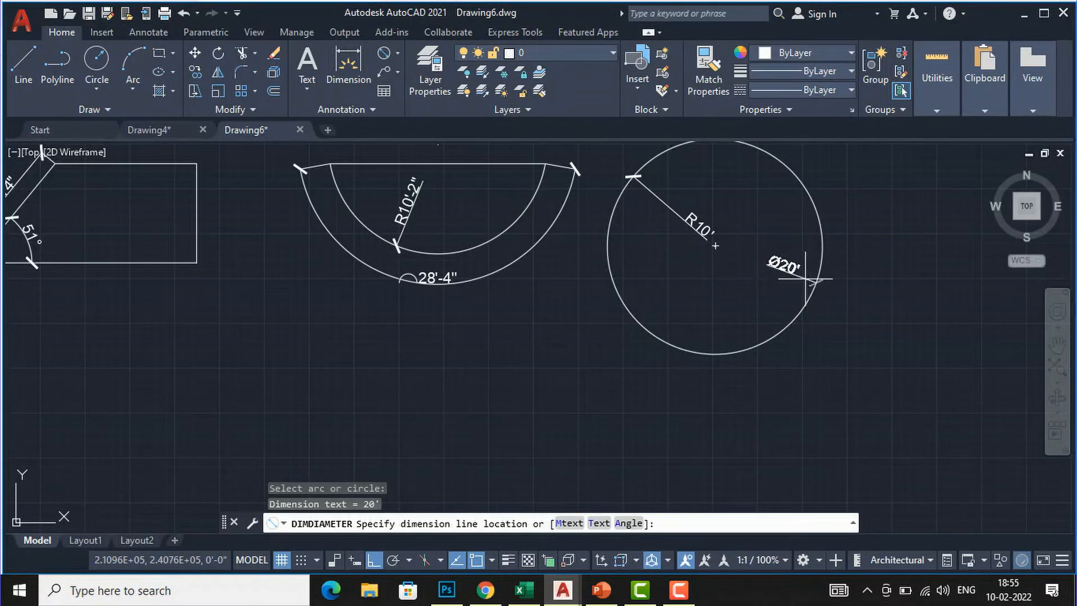
{"action": "left_click", "coordinate": [678, 282]}
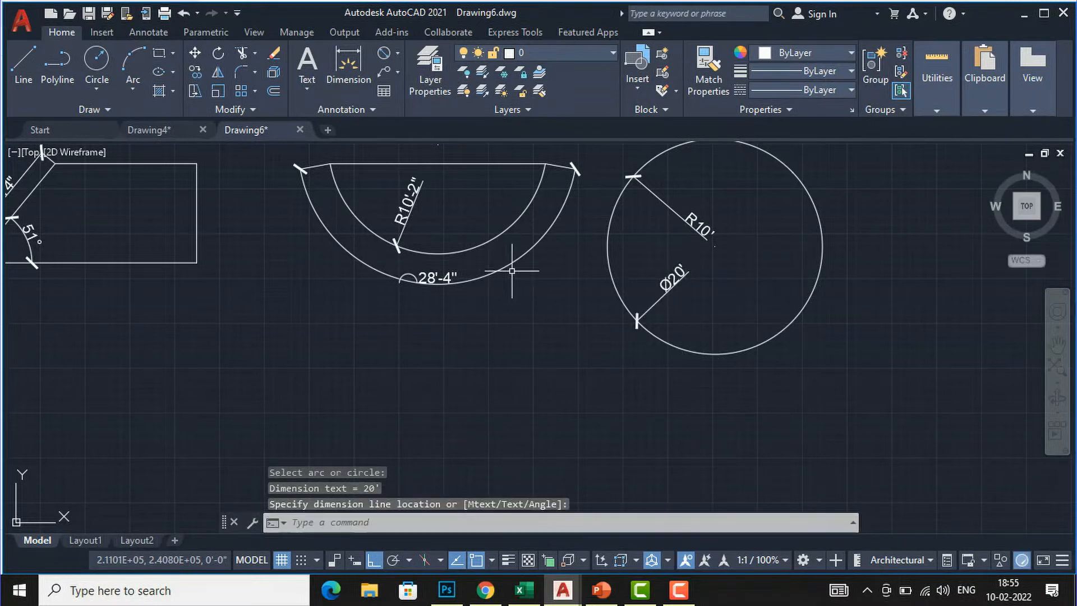
Add a diameter dimension to the semicircular shape's arc, placing the text outside, beyond its upper-right end.
{"action": "scroll", "coordinate": [494, 283], "scroll_direction": "down", "scroll_amount": 3}
{"action": "scroll", "coordinate": [482, 303], "scroll_direction": "up", "scroll_amount": 3}
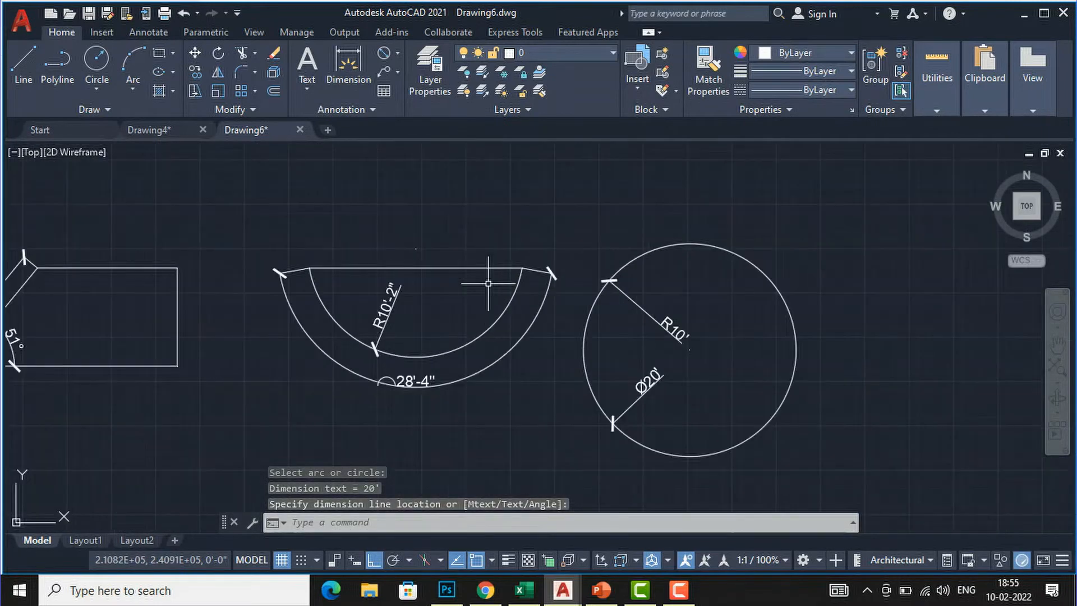
{"action": "key", "text": "Return"}
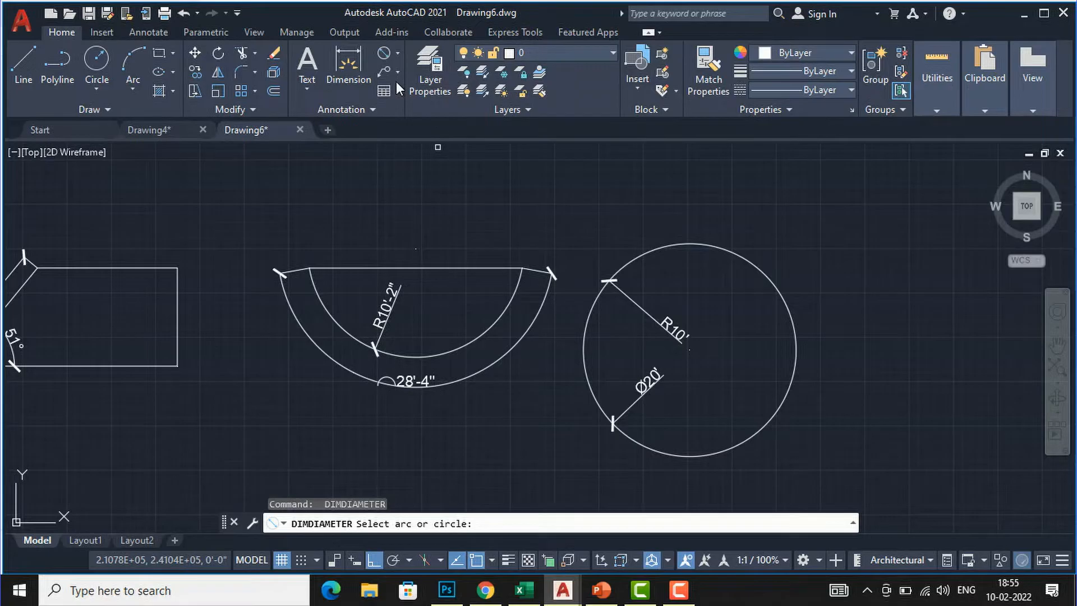
{"action": "left_click", "coordinate": [399, 55]}
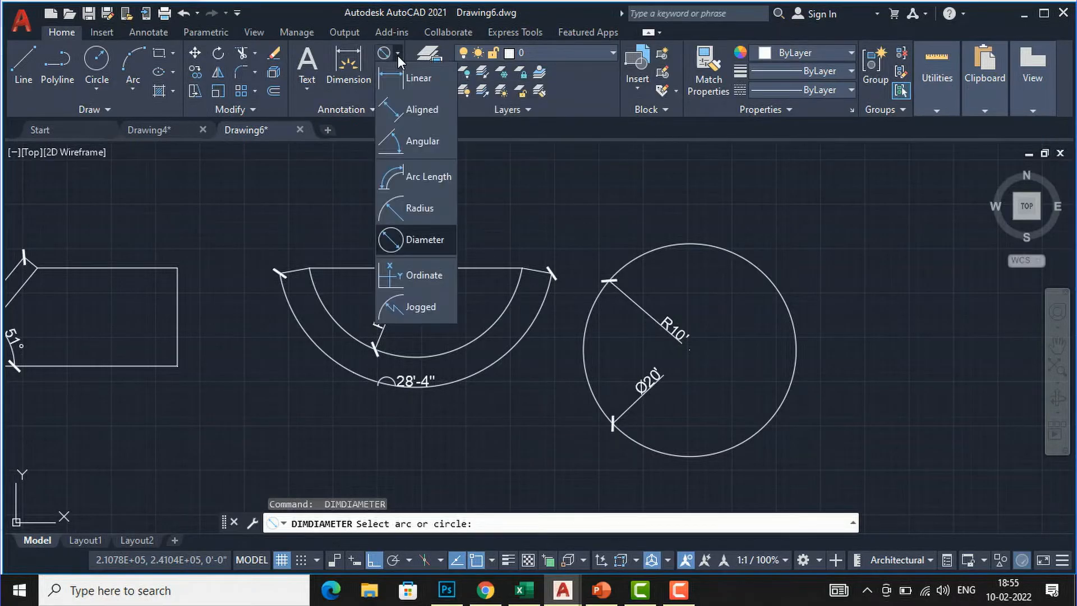
{"action": "left_click", "coordinate": [398, 55]}
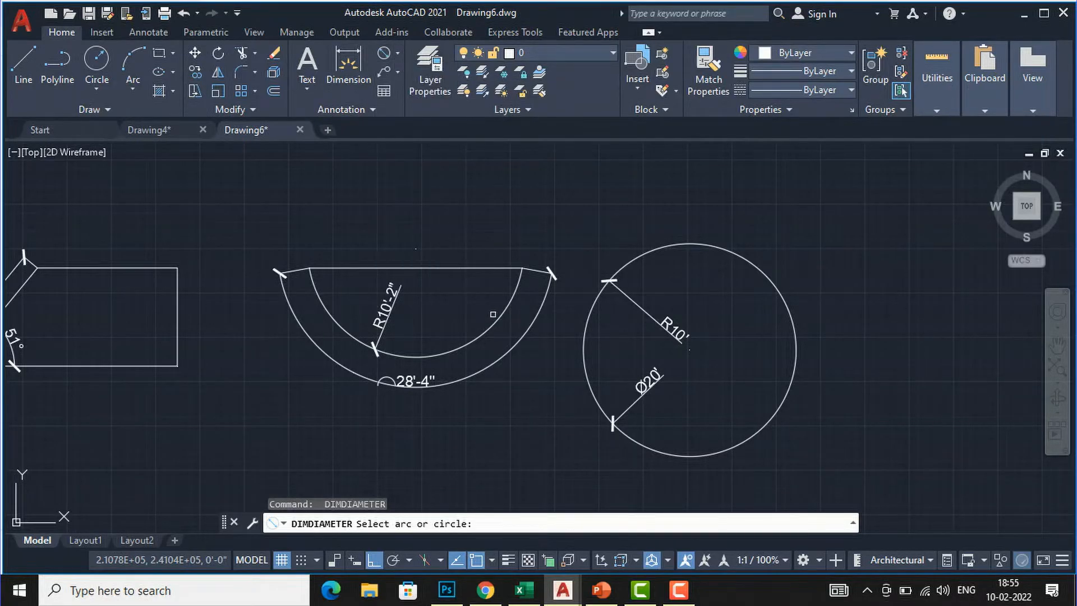
{"action": "left_click", "coordinate": [508, 318]}
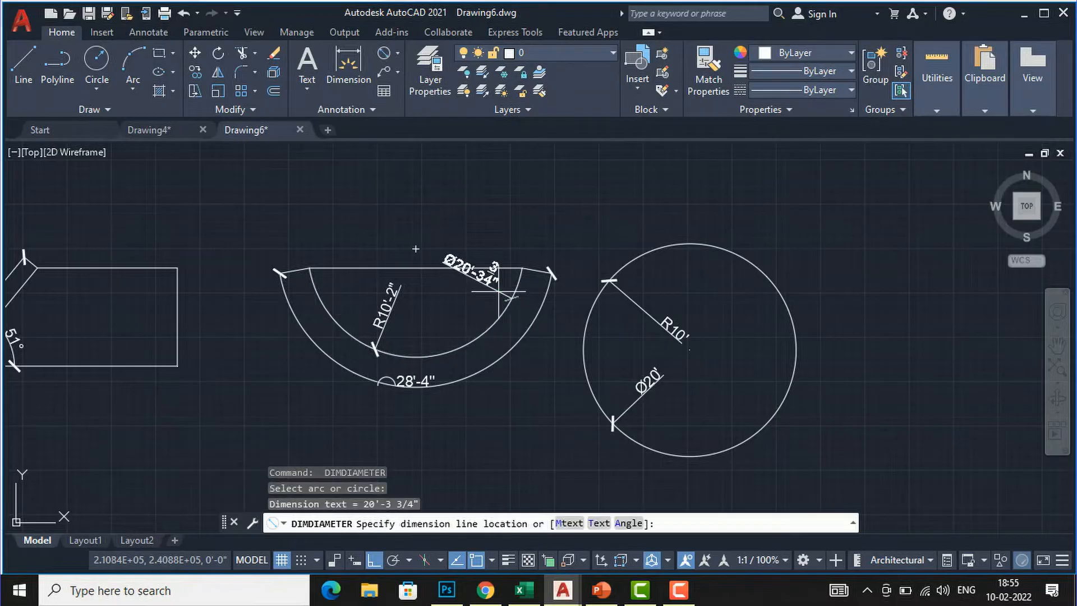
{"action": "left_click", "coordinate": [566, 216]}
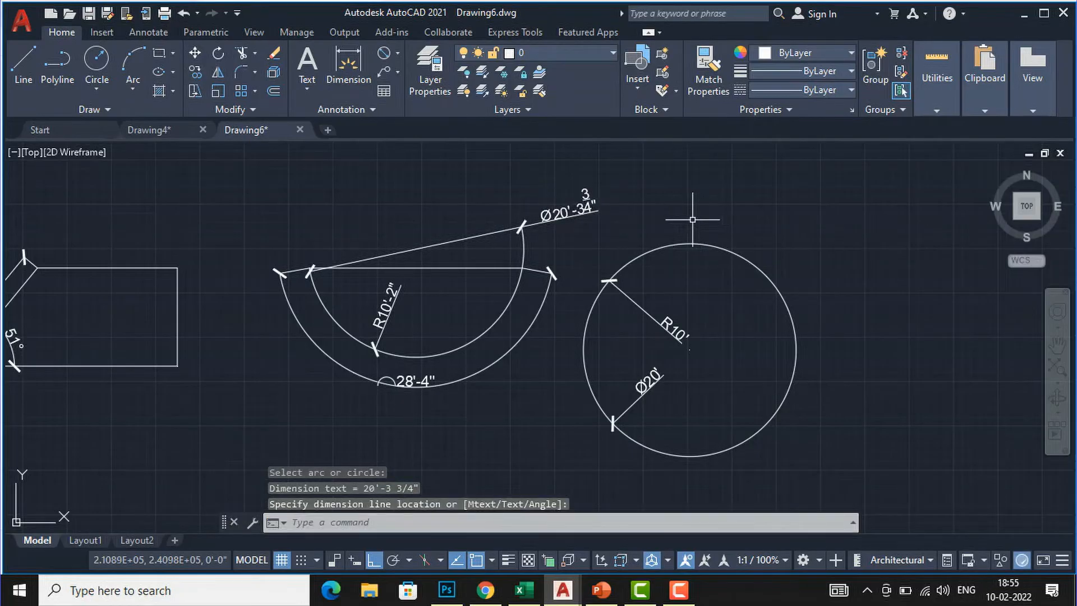
Add an ordinate dimension at the dimensioned rectangle's lower-left corner using the Xdatum option, with the leader running straight down below the rectangle.
{"action": "scroll", "coordinate": [477, 198], "scroll_direction": "down", "scroll_amount": 2}
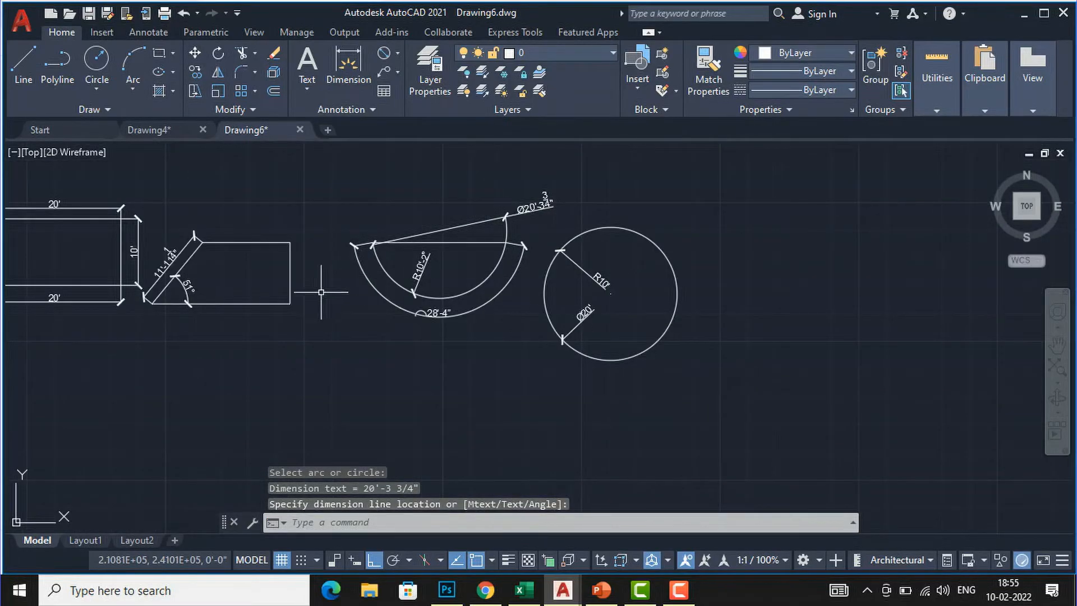
{"action": "left_click", "coordinate": [398, 59]}
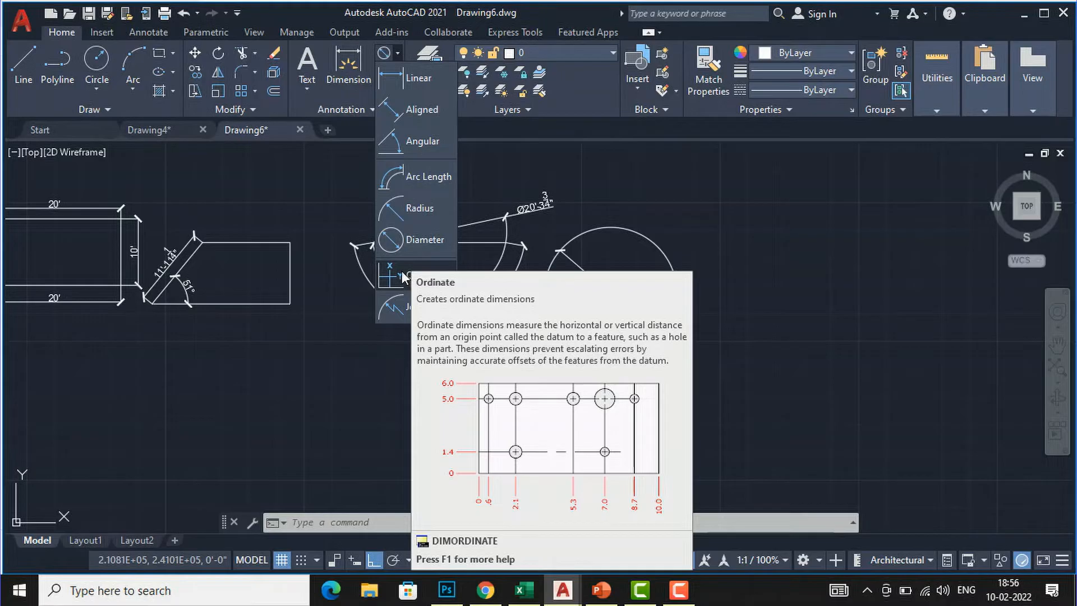
{"action": "left_click", "coordinate": [400, 271]}
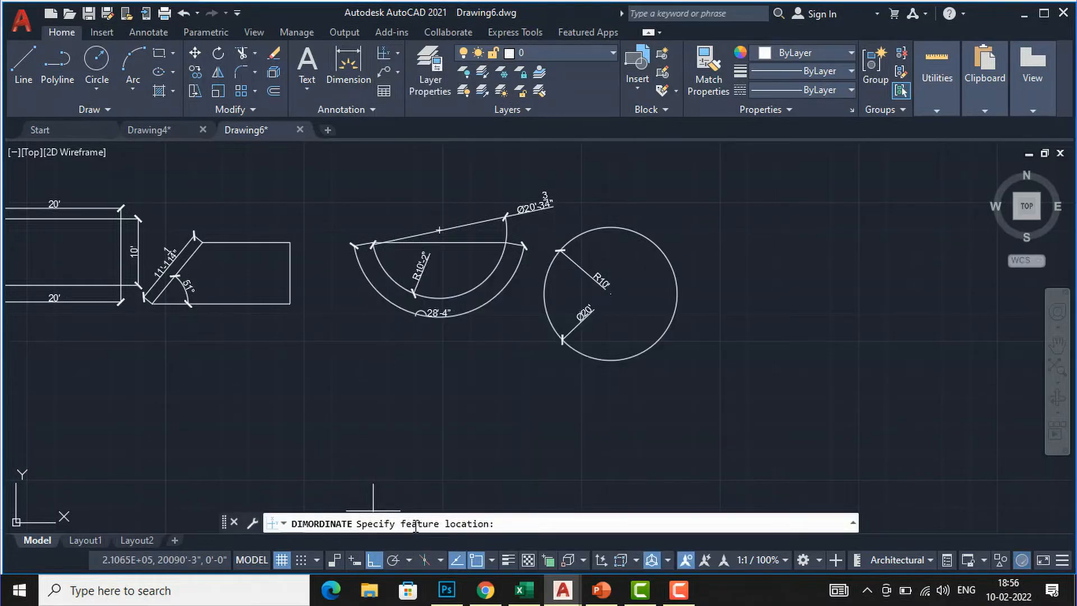
{"action": "scroll", "coordinate": [695, 355], "scroll_direction": "down", "scroll_amount": 3}
{"action": "scroll", "coordinate": [460, 345], "scroll_direction": "up", "scroll_amount": 3}
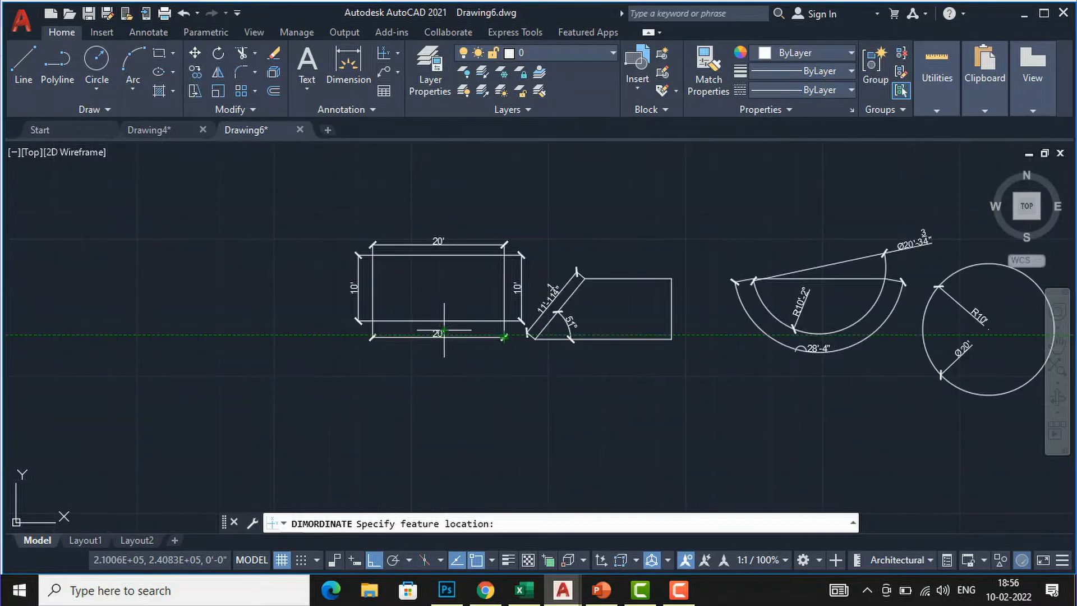
{"action": "scroll", "coordinate": [380, 320], "scroll_direction": "up", "scroll_amount": 1}
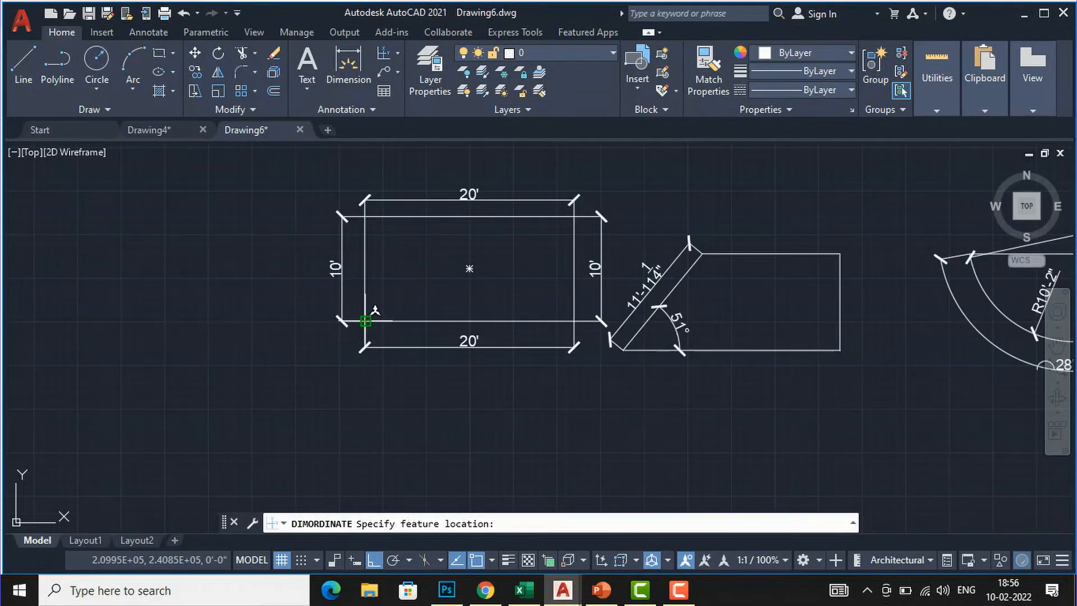
{"action": "left_click", "coordinate": [365, 321]}
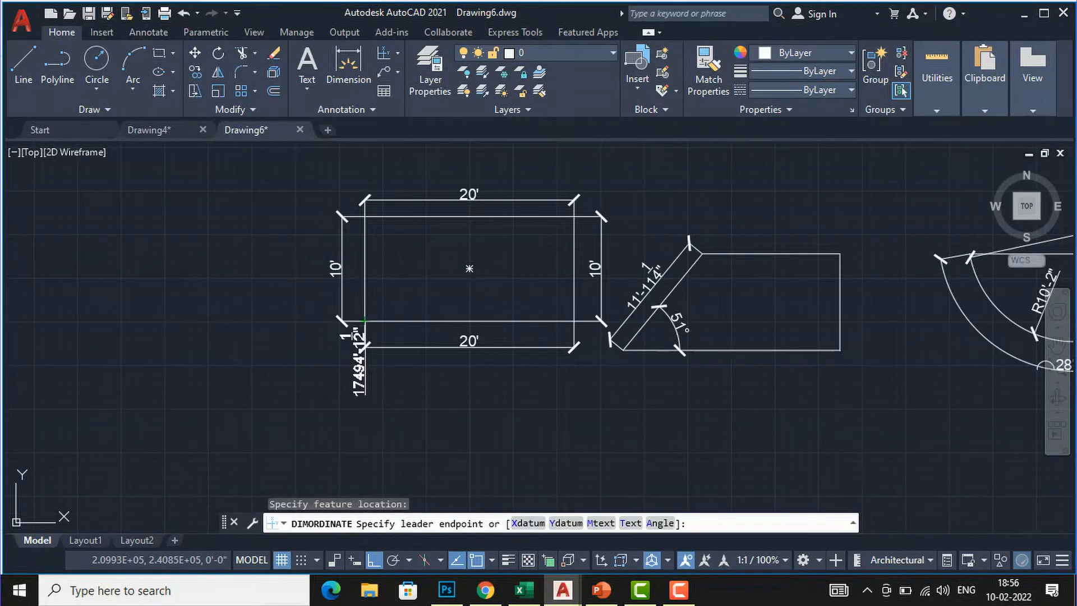
{"action": "left_click", "coordinate": [526, 524]}
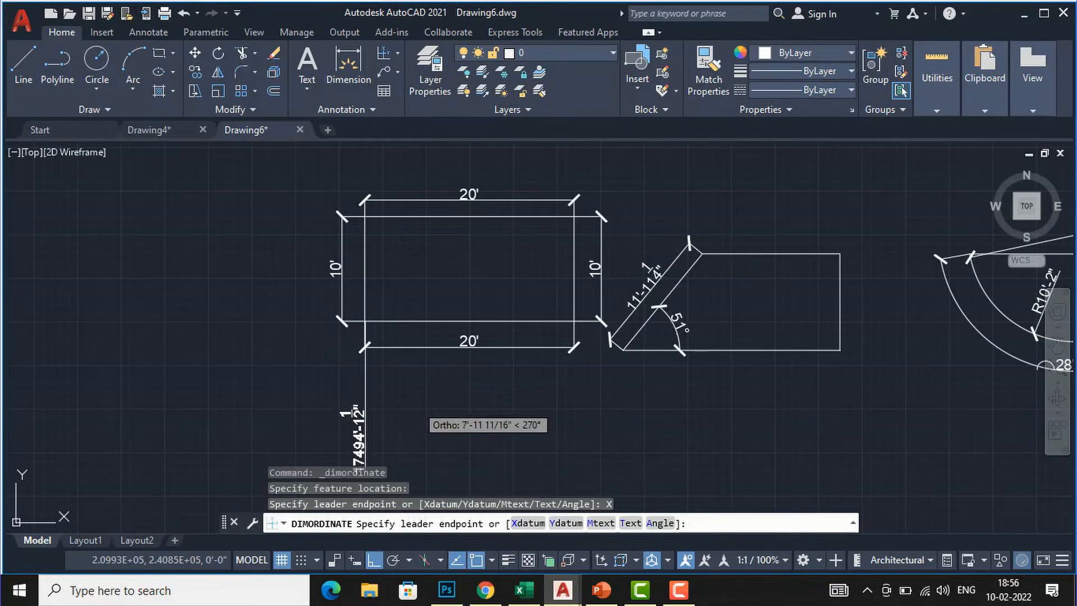
{"action": "left_click", "coordinate": [421, 392]}
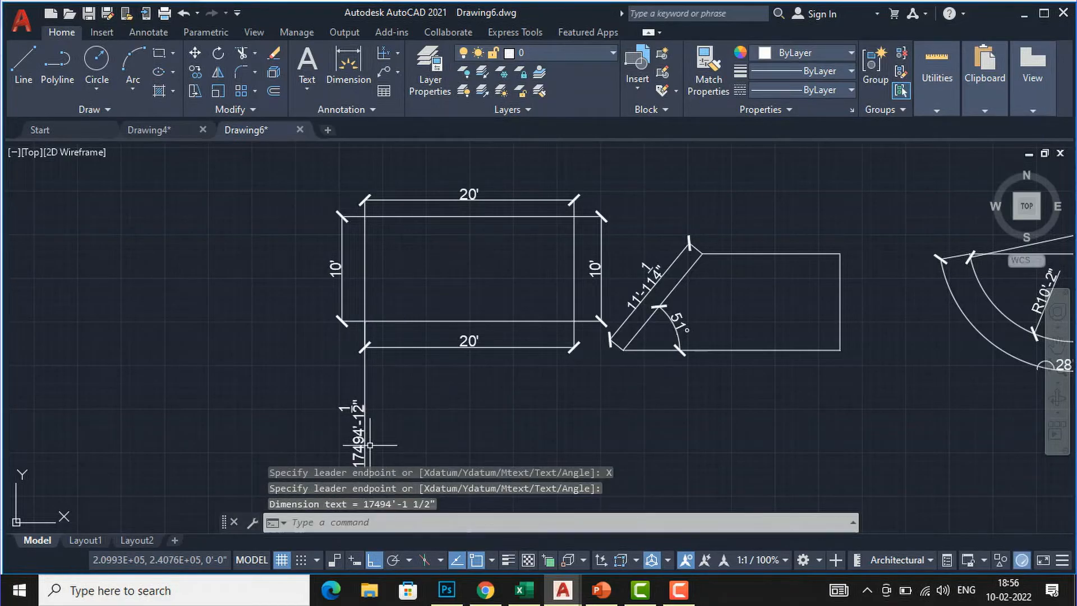
Examine the ordinate dimension below the rectangle up close, and view all the dimensioned shapes together.
{"action": "scroll", "coordinate": [369, 445], "scroll_direction": "up", "scroll_amount": 3}
{"action": "scroll", "coordinate": [365, 437], "scroll_direction": "down", "scroll_amount": 3}
{"action": "scroll", "coordinate": [359, 420], "scroll_direction": "up", "scroll_amount": 2}
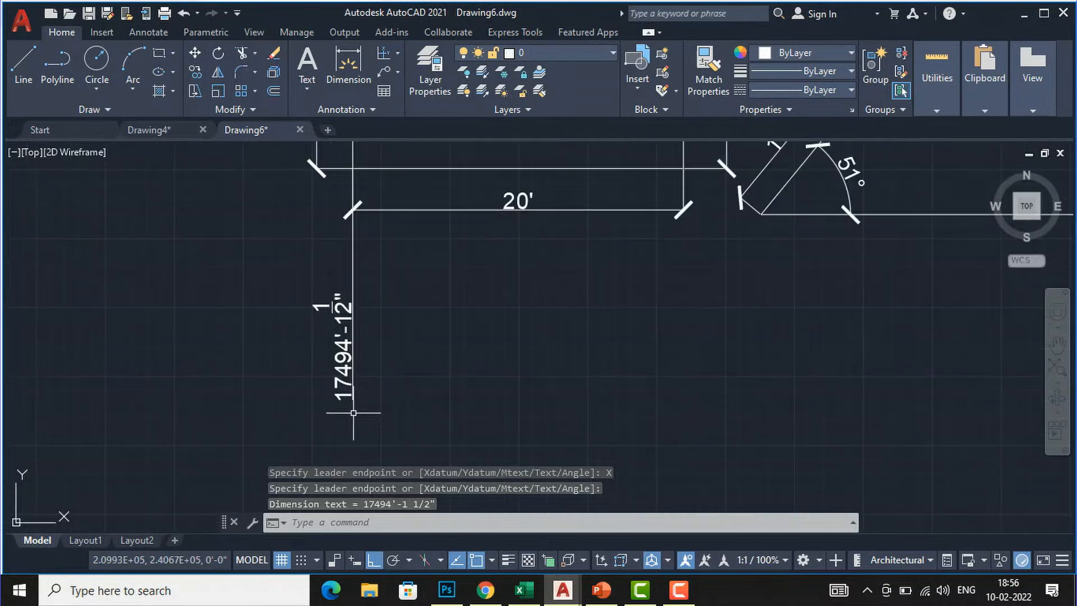
{"action": "scroll", "coordinate": [355, 416], "scroll_direction": "up", "scroll_amount": 1}
{"action": "scroll", "coordinate": [356, 292], "scroll_direction": "down", "scroll_amount": 3}
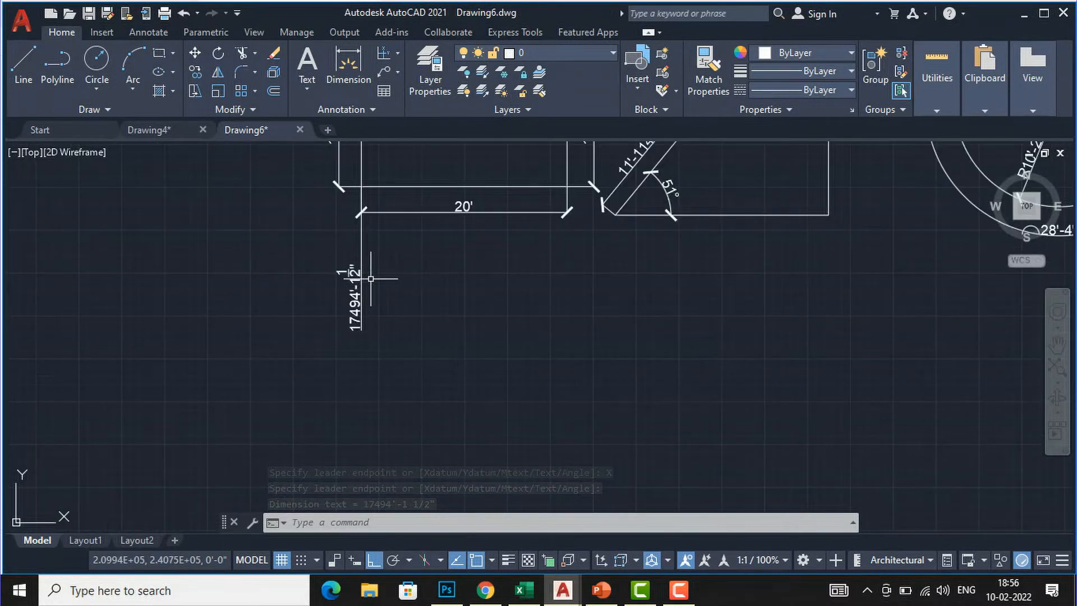
{"action": "key", "text": "Escape"}
{"action": "key", "text": "Escape"}
{"action": "scroll", "coordinate": [345, 299], "scroll_direction": "down", "scroll_amount": 4}
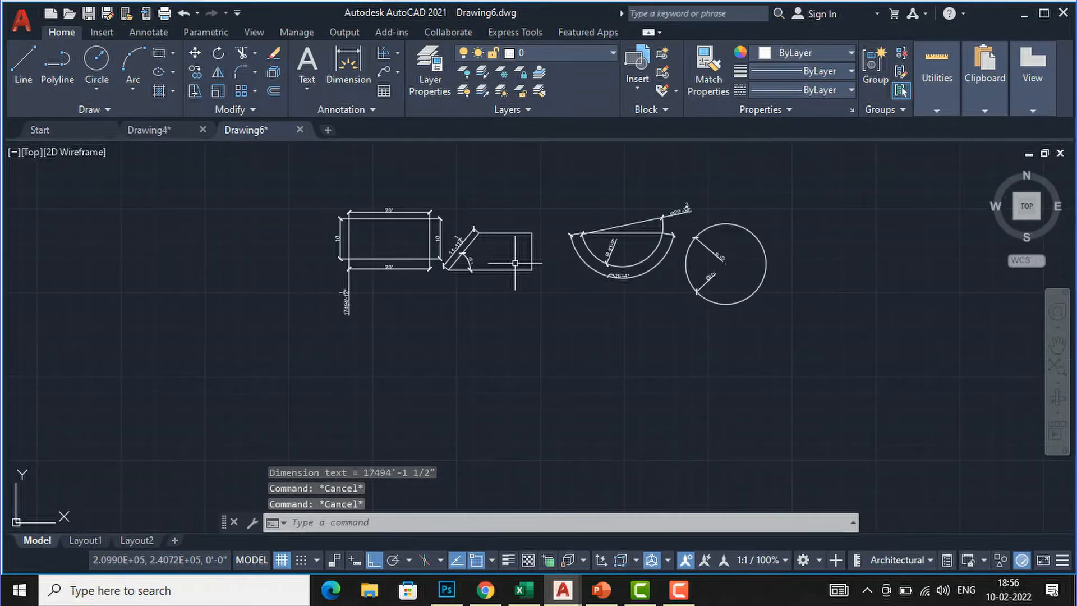
Start a jogged radius dimension on the semicircular shape's arc, setting the centre location override at the arc's centre.
{"action": "left_click", "coordinate": [397, 56]}
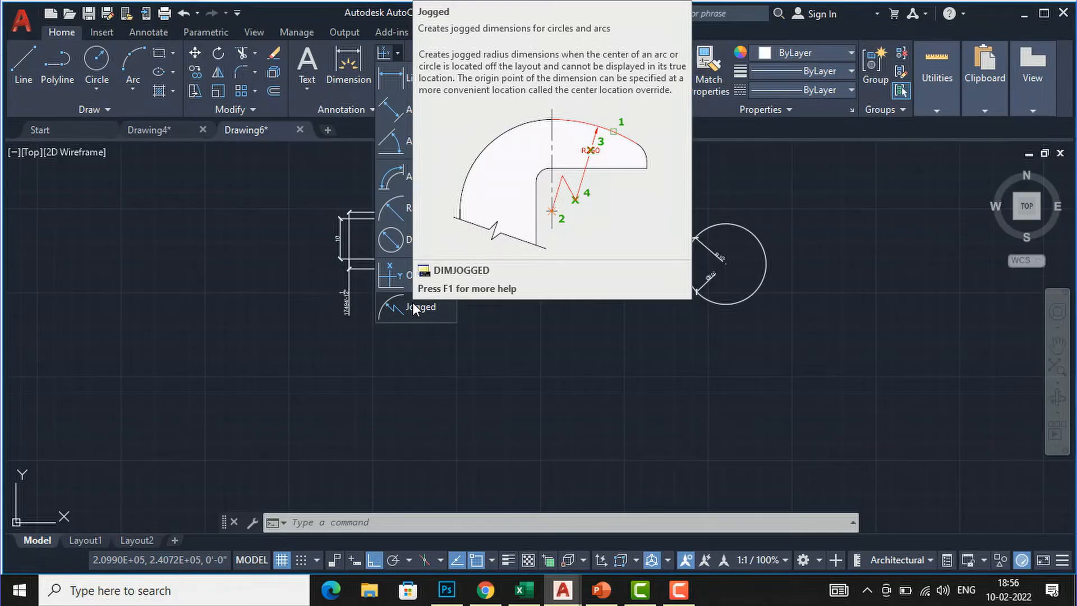
{"action": "left_click", "coordinate": [414, 308]}
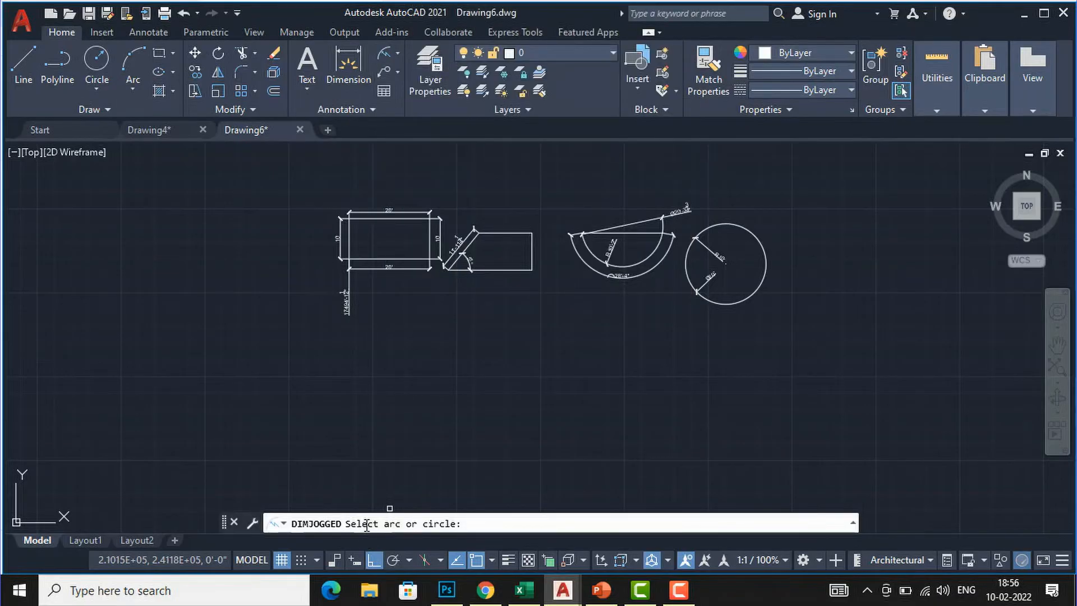
{"action": "scroll", "coordinate": [639, 285], "scroll_direction": "up", "scroll_amount": 4}
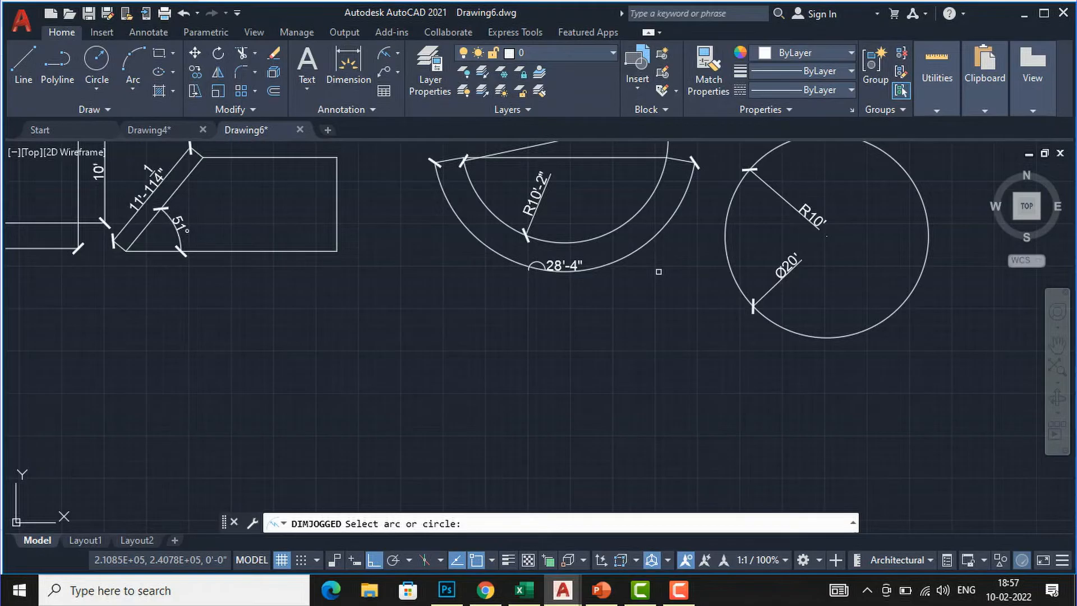
{"action": "left_click", "coordinate": [617, 228]}
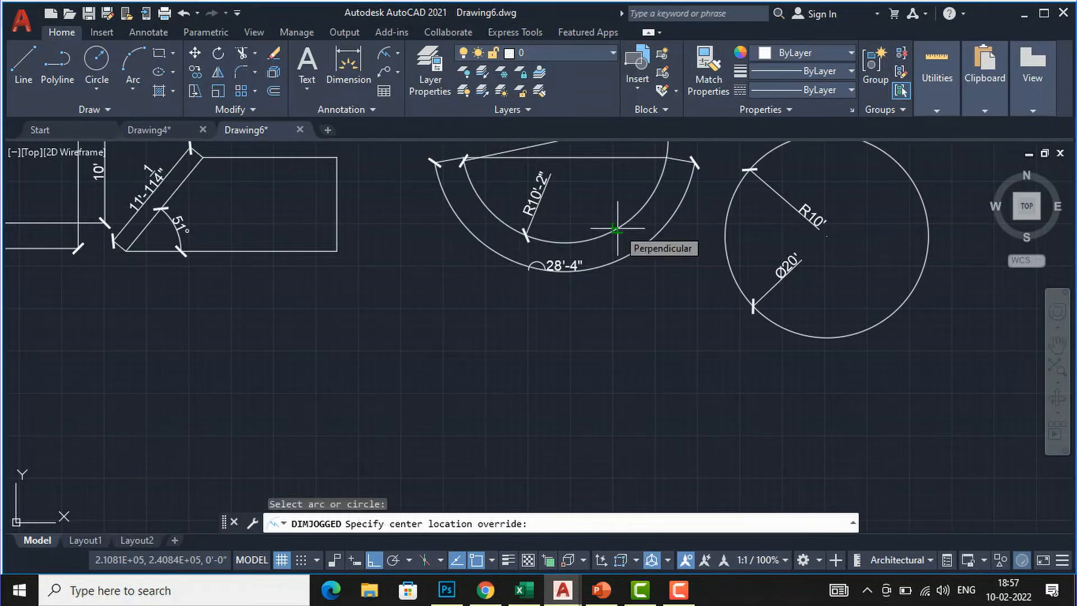
{"action": "scroll", "coordinate": [637, 337], "scroll_direction": "down", "scroll_amount": 5}
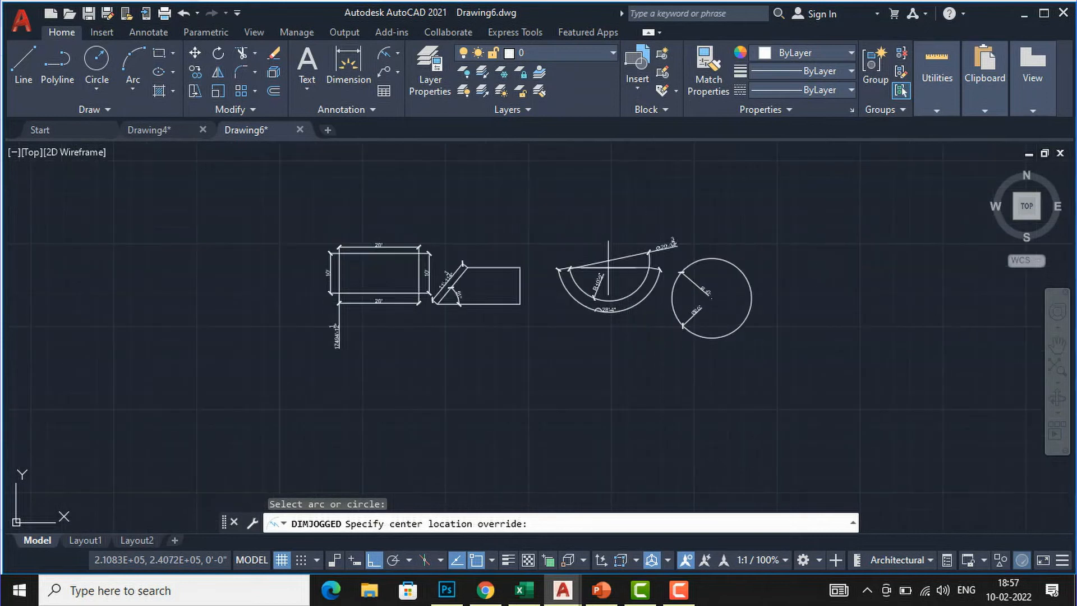
{"action": "scroll", "coordinate": [603, 259], "scroll_direction": "up", "scroll_amount": 3}
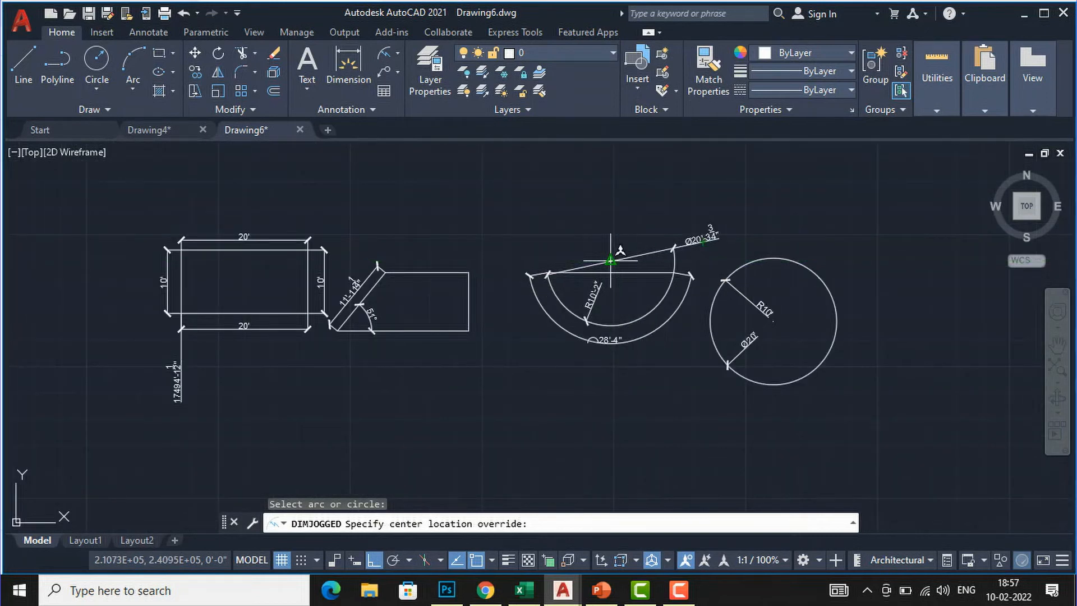
{"action": "left_click", "coordinate": [611, 260]}
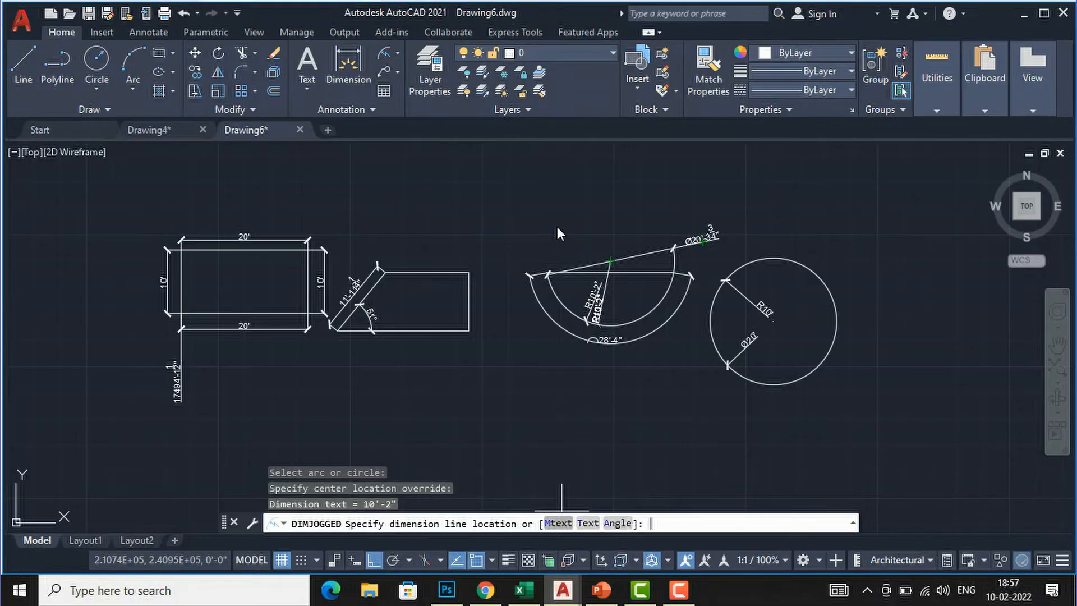
Add the line "radius outer" above the measured value in the jogged dimension's multiline text.
{"action": "type", "text": "m"}
{"action": "key", "text": "Return"}
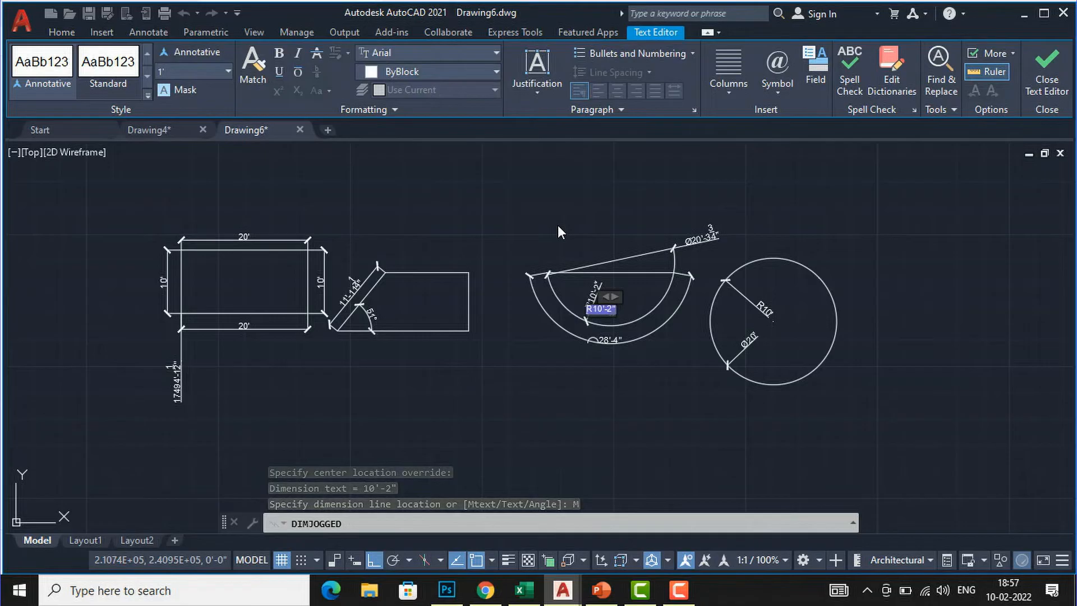
{"action": "type", "text": "radius out"}
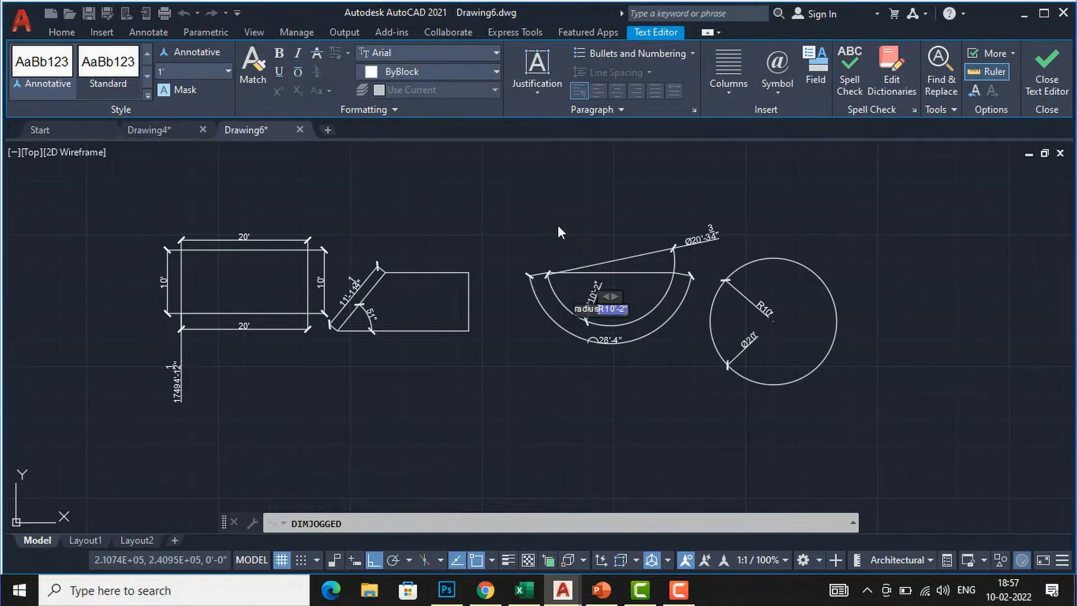
{"action": "type", "text": "er"}
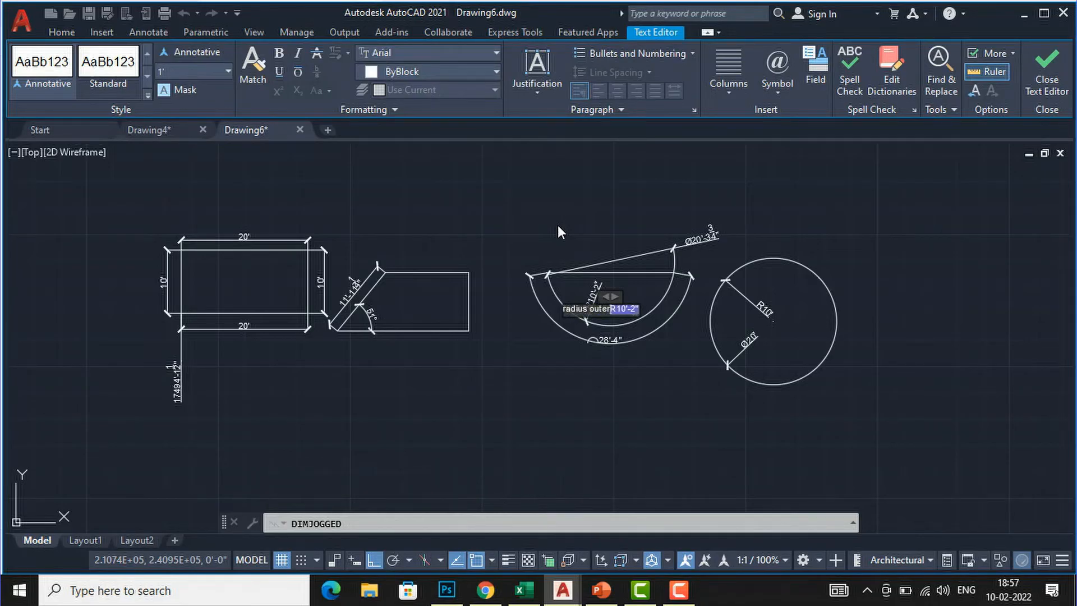
{"action": "key", "text": "Return"}
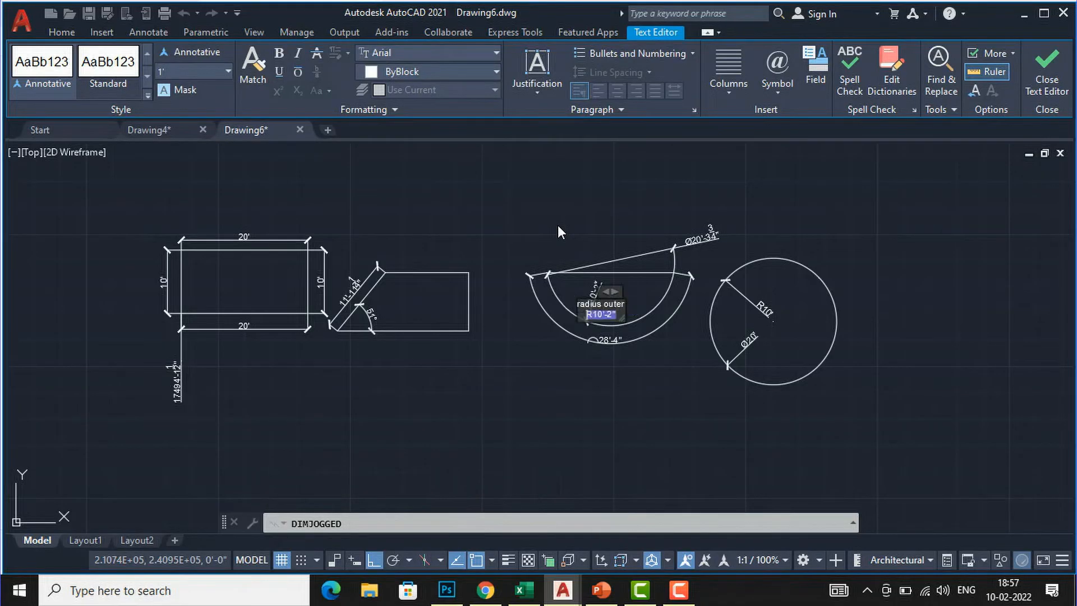
{"action": "left_click", "coordinate": [557, 368]}
Place the jogged dimension beyond the arc's upper-left end and specify its jog location above the shape.
{"action": "left_click", "coordinate": [531, 204]}
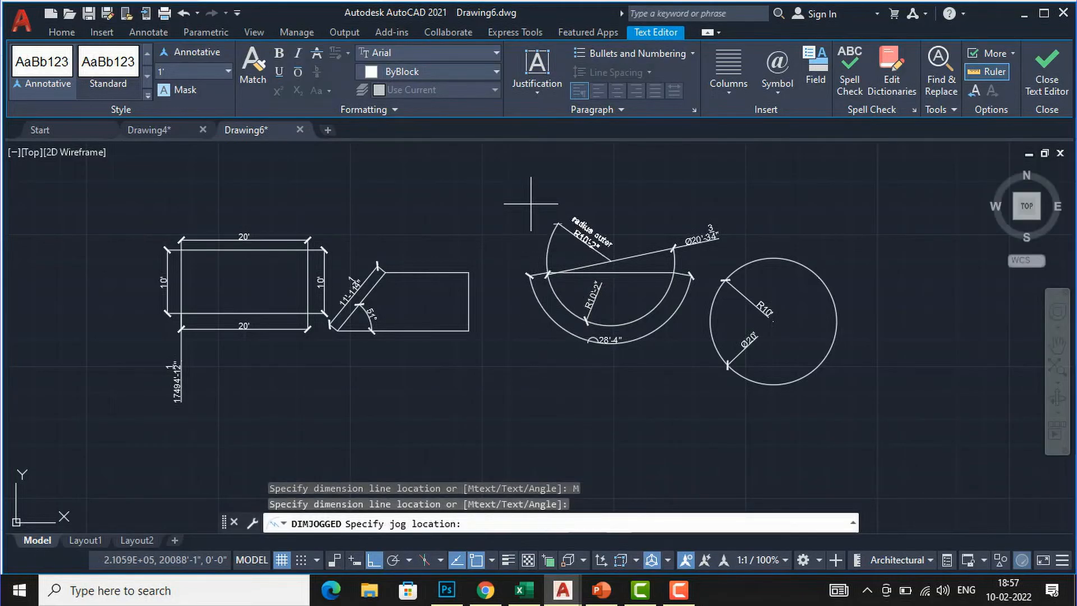
{"action": "scroll", "coordinate": [588, 238], "scroll_direction": "up", "scroll_amount": 10}
{"action": "scroll", "coordinate": [638, 230], "scroll_direction": "down", "scroll_amount": 6}
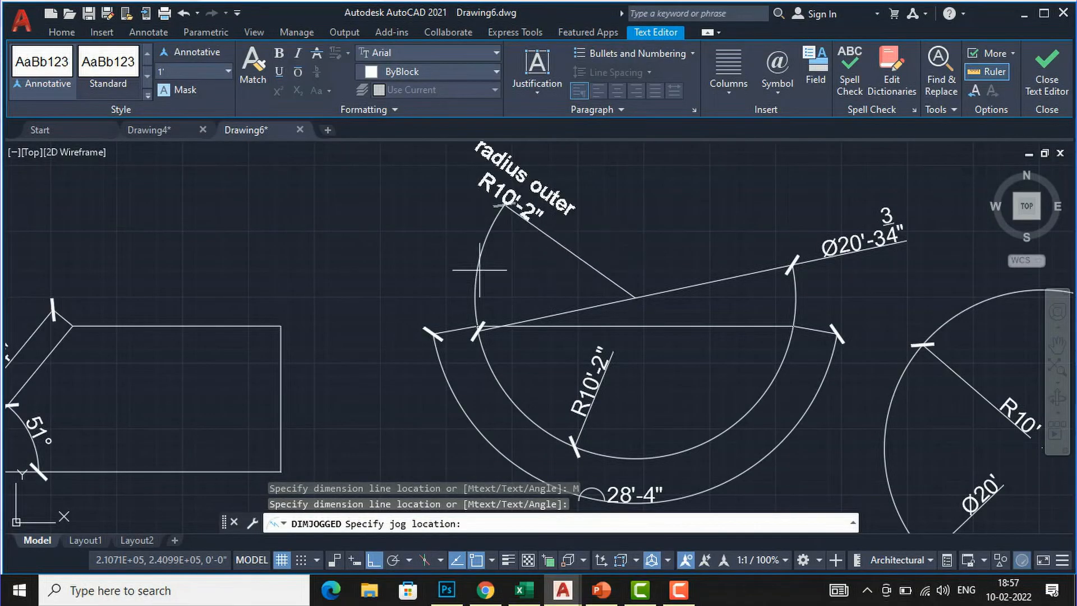
{"action": "left_click", "coordinate": [650, 208]}
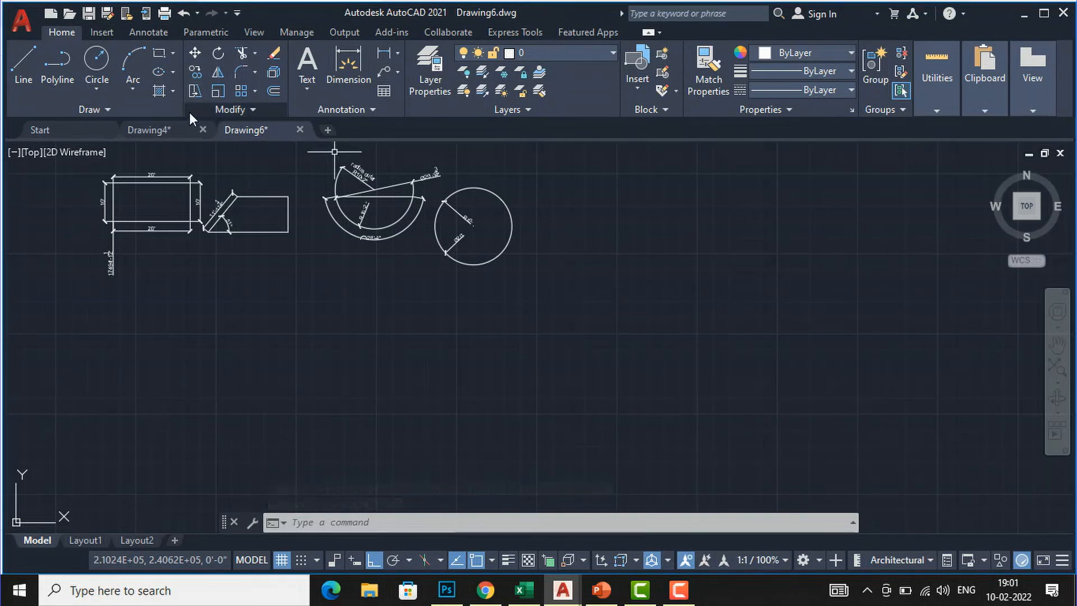
Draw a new rectangle in the empty area below and to the right of the circle.
{"action": "left_click", "coordinate": [159, 54]}
{"action": "left_click", "coordinate": [580, 289]}
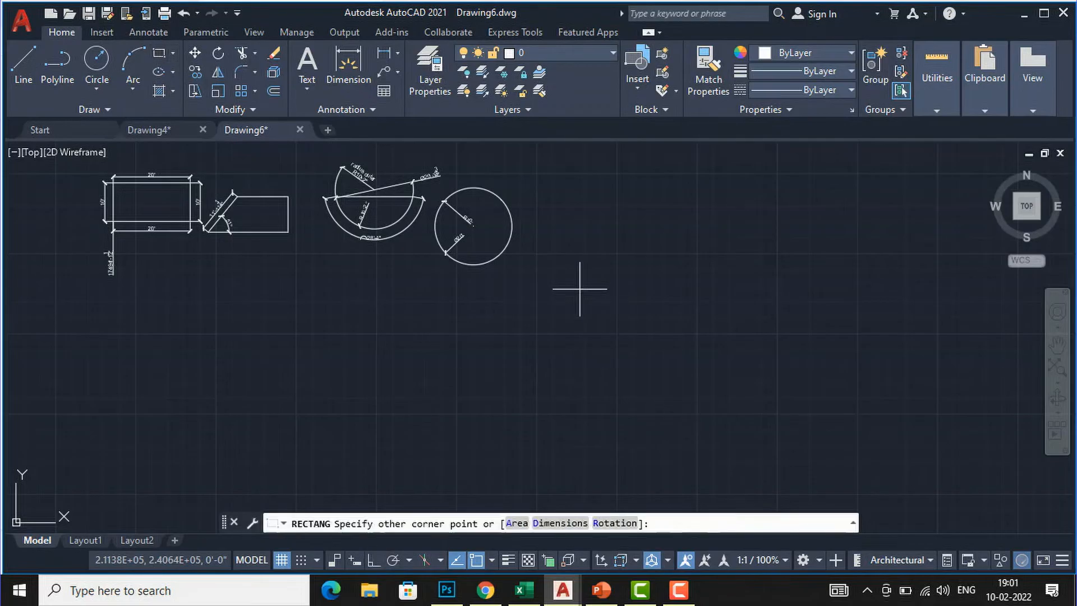
{"action": "left_click", "coordinate": [696, 374]}
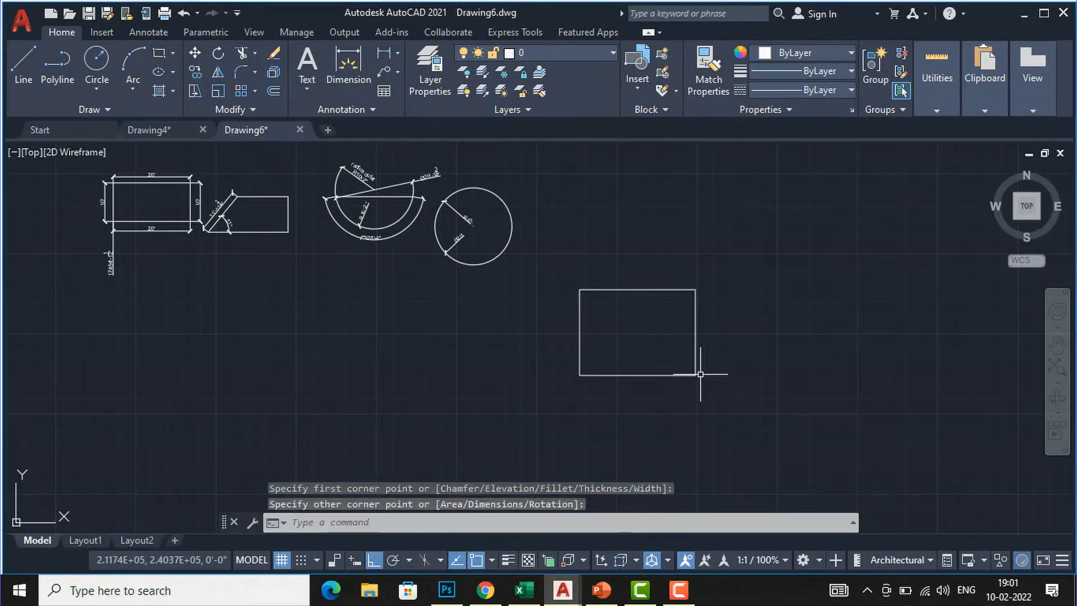
Draw a line extending the new rectangle's top edge to the right, turning vertically down to just past its bottom edge level.
{"action": "type", "text": "l"}
{"action": "key", "text": "Return"}
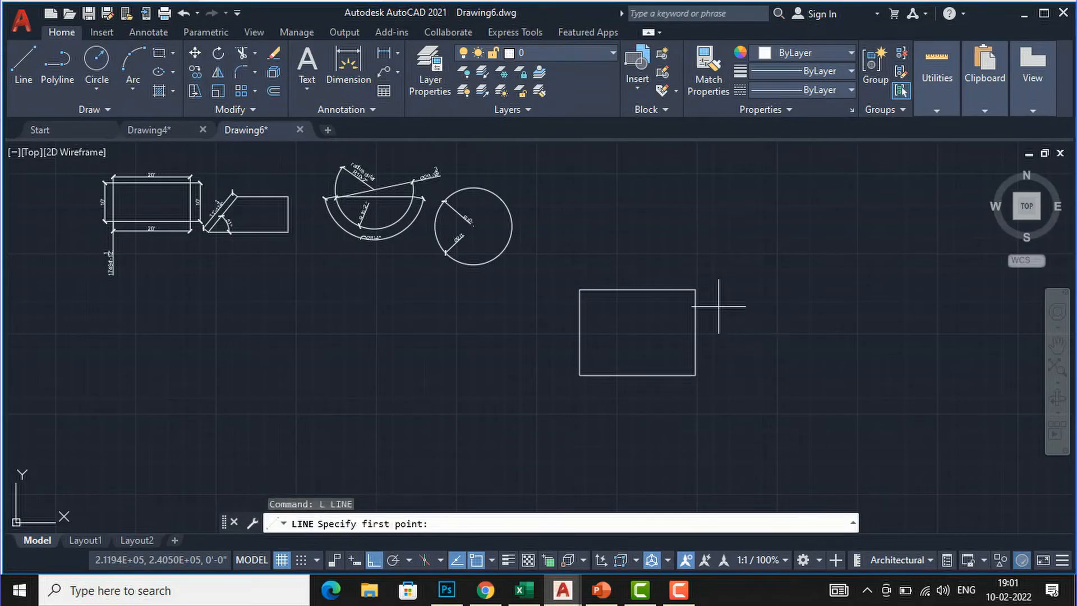
{"action": "left_click", "coordinate": [695, 290]}
{"action": "left_click", "coordinate": [793, 289]}
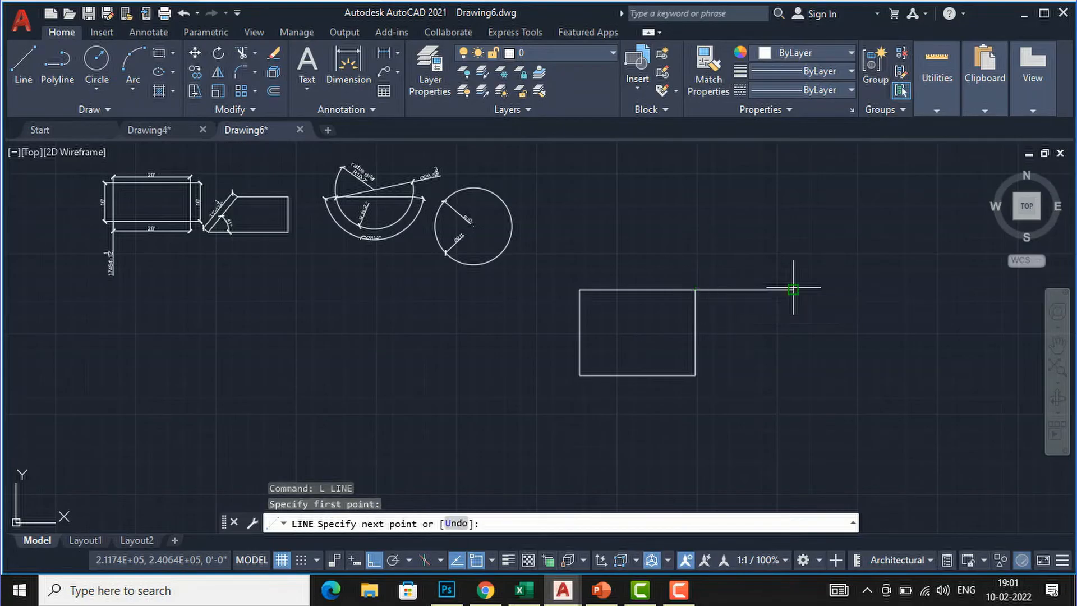
{"action": "left_click", "coordinate": [793, 382]}
{"action": "key", "text": "Escape"}
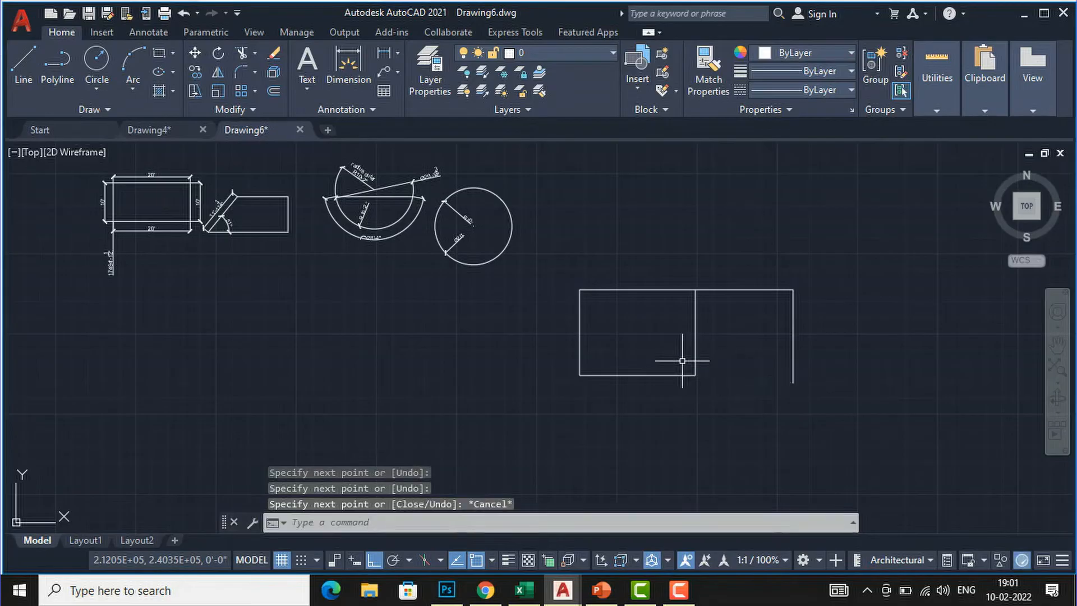
Draw a horizontal line from the new rectangle's lower-right corner to the vertical line on its right.
{"action": "type", "text": "l"}
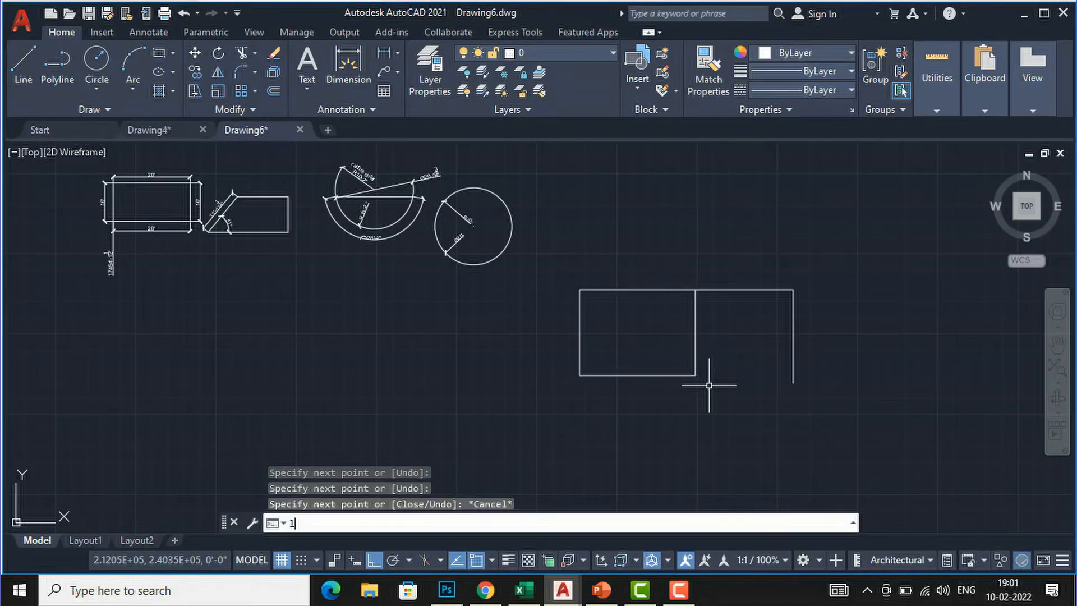
{"action": "key", "text": "Return"}
{"action": "left_click", "coordinate": [695, 375]}
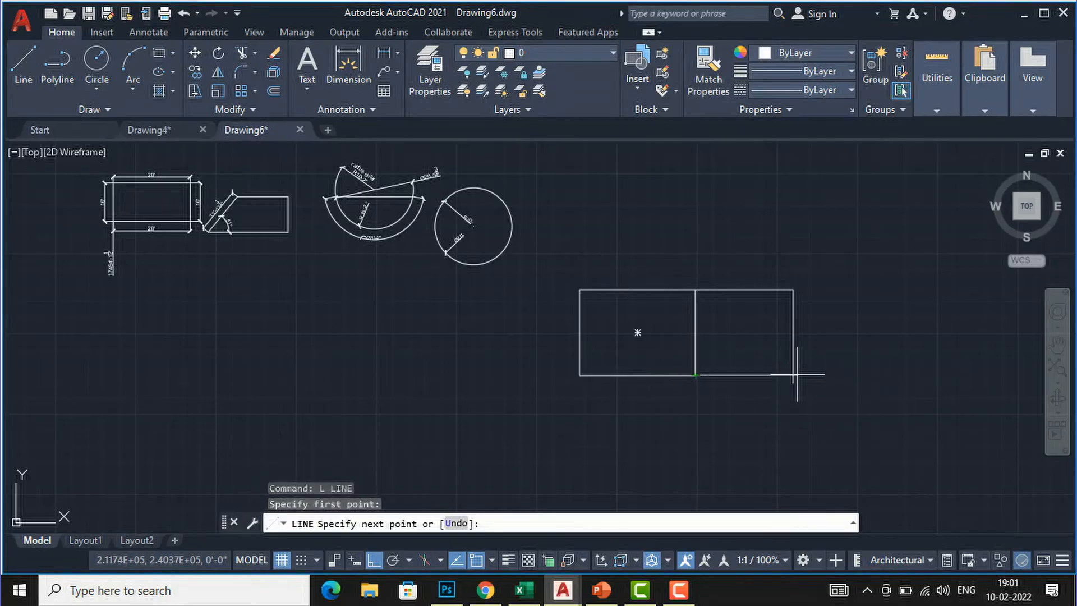
{"action": "left_click", "coordinate": [792, 374]}
{"action": "key", "text": "Return"}
Fillet the added bottom line and right vertical line with zero radius into a square corner.
{"action": "type", "text": "f"}
{"action": "key", "text": "Return"}
{"action": "left_click", "coordinate": [786, 374]}
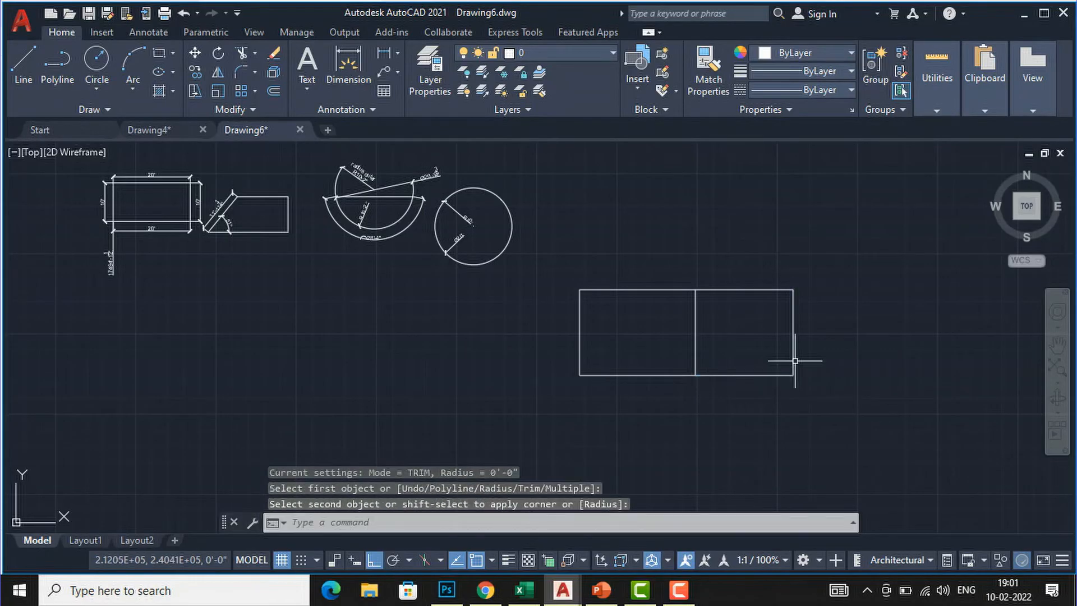
{"action": "key", "text": "Escape"}
{"action": "key", "text": "Return"}
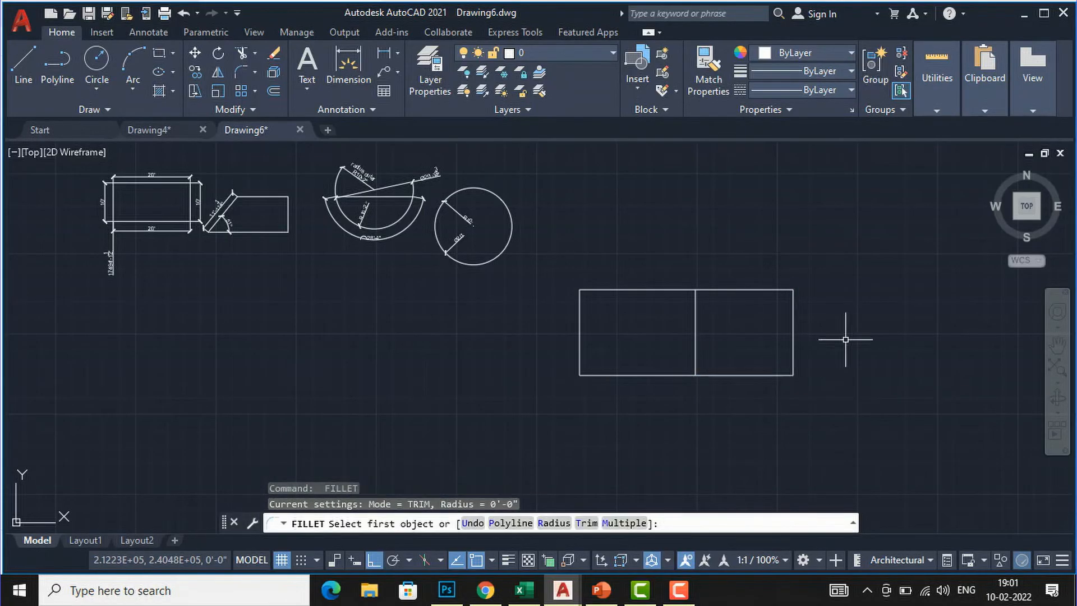
{"action": "key", "text": "Escape"}
Offset the divided rectangle's right edge 20' outward to the right.
{"action": "type", "text": "o"}
{"action": "key", "text": "Return"}
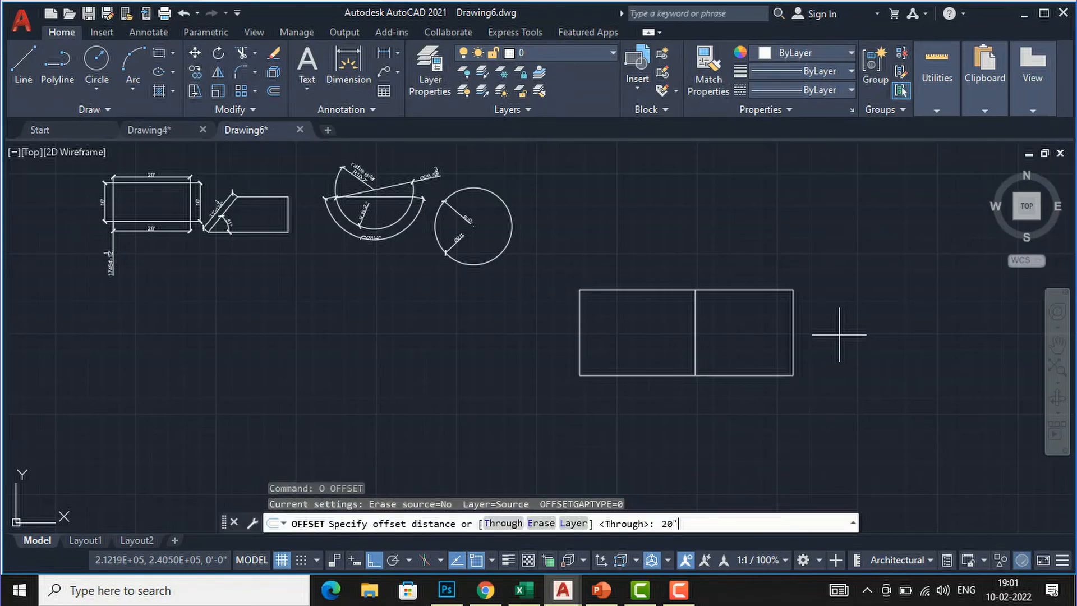
{"action": "key", "text": "Return"}
{"action": "left_click", "coordinate": [793, 326]}
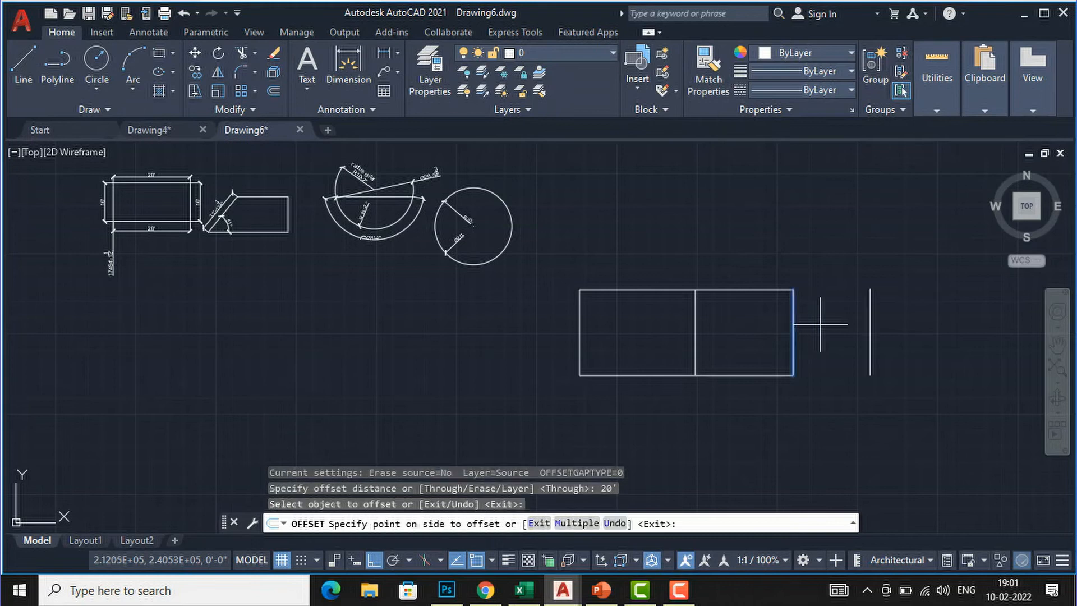
{"action": "left_click", "coordinate": [829, 327]}
{"action": "key", "text": "Escape"}
Draw the bottom and top lines joining the rectangle's right corners to the ends of the offset line.
{"action": "type", "text": "l"}
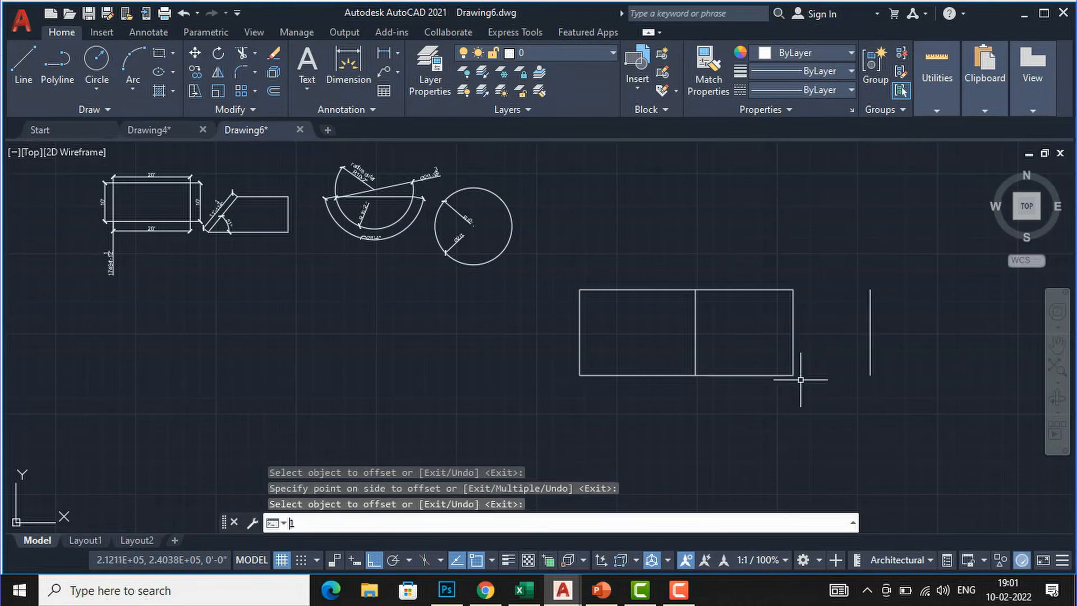
{"action": "key", "text": "Return"}
{"action": "left_click", "coordinate": [793, 374]}
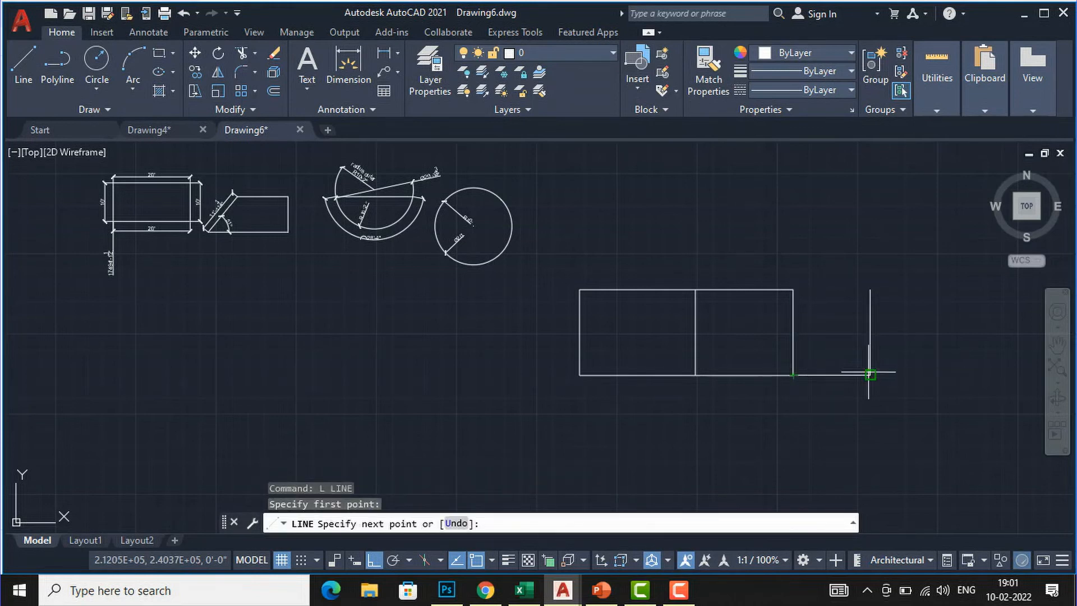
{"action": "left_click", "coordinate": [870, 374]}
{"action": "key", "text": "Return"}
{"action": "key", "text": "Return"}
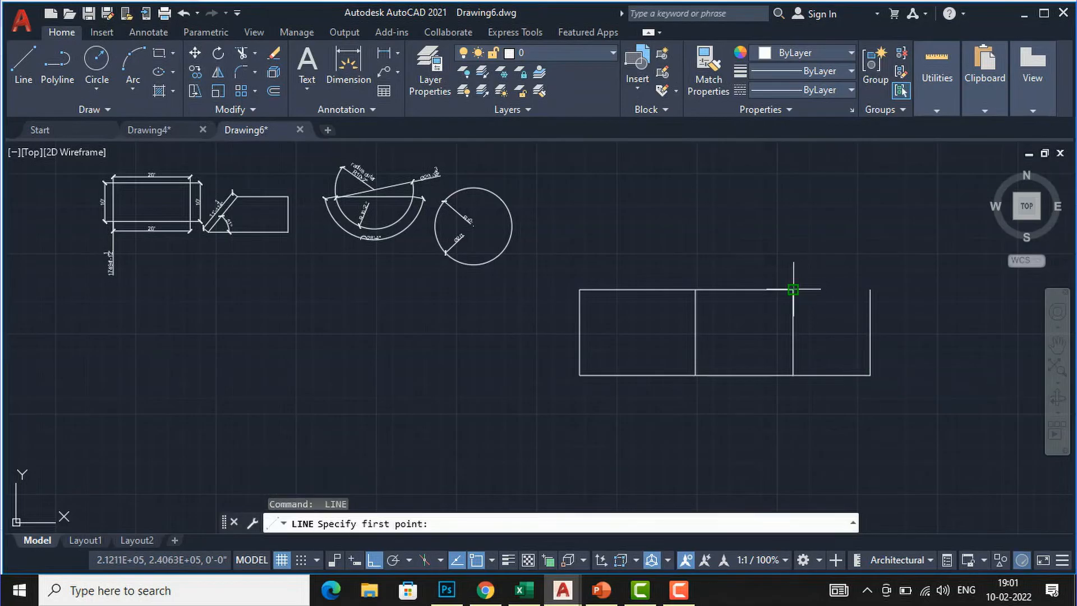
{"action": "left_click", "coordinate": [793, 290]}
{"action": "left_click", "coordinate": [870, 289]}
{"action": "key", "text": "Return"}
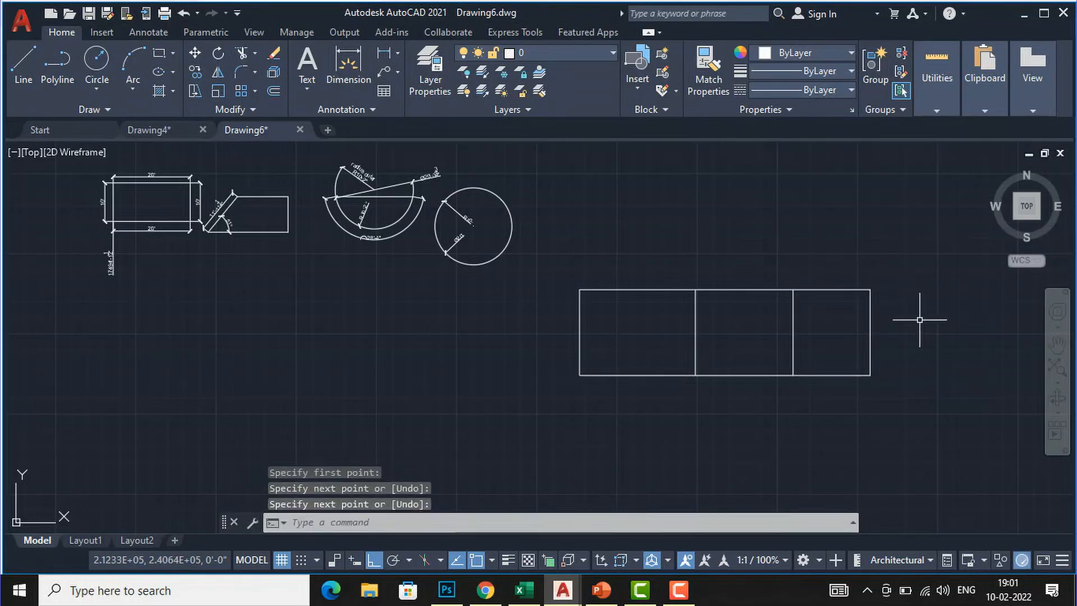
Draw a line extending the top edge to the right, turning vertically down about 21'-6" to just above the bottom edge level.
{"action": "type", "text": "1"}
{"action": "key", "text": "Return"}
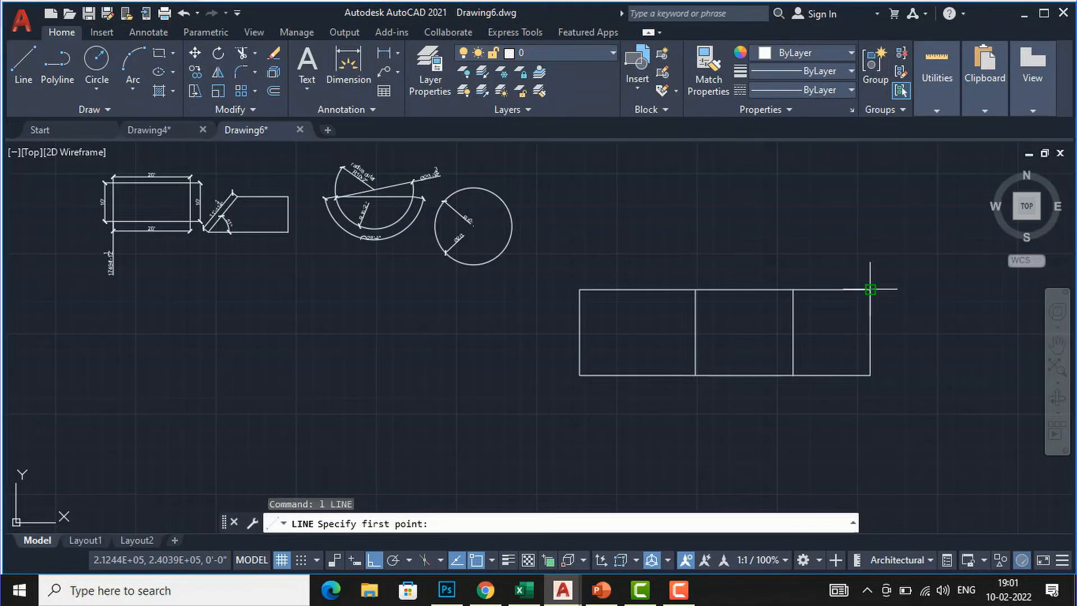
{"action": "left_click", "coordinate": [871, 289]}
{"action": "left_click", "coordinate": [983, 291]}
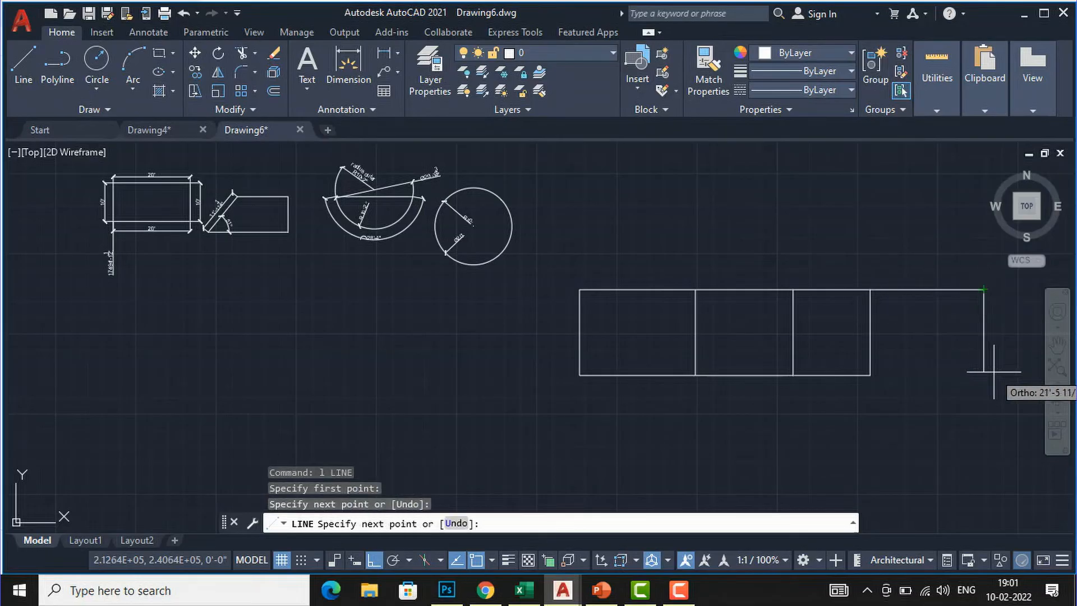
{"action": "left_click", "coordinate": [994, 371]}
{"action": "key", "text": "Escape"}
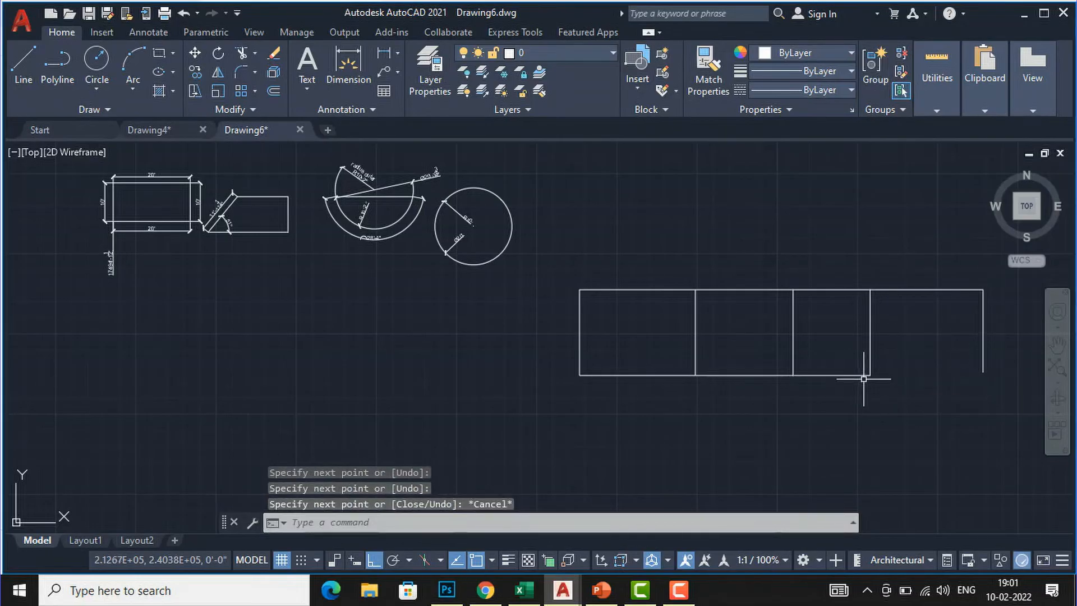
Draw a closing line from the third compartment's lower-right corner to the lower end of the new vertical line.
{"action": "type", "text": "l"}
{"action": "key", "text": "Return"}
{"action": "left_click", "coordinate": [870, 375]}
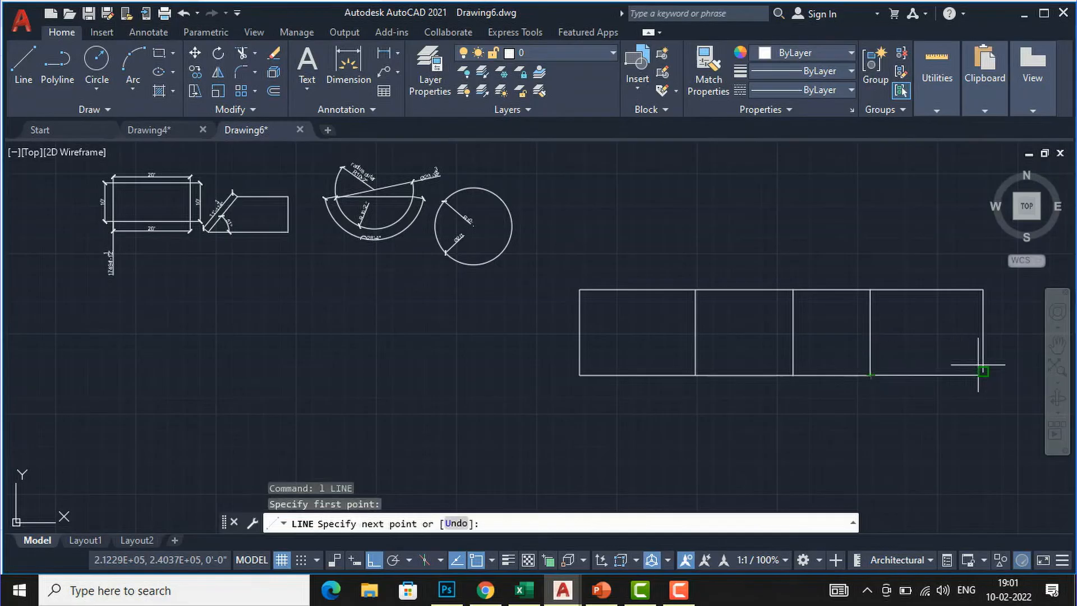
{"action": "left_click", "coordinate": [983, 371]}
{"action": "key", "text": "Return"}
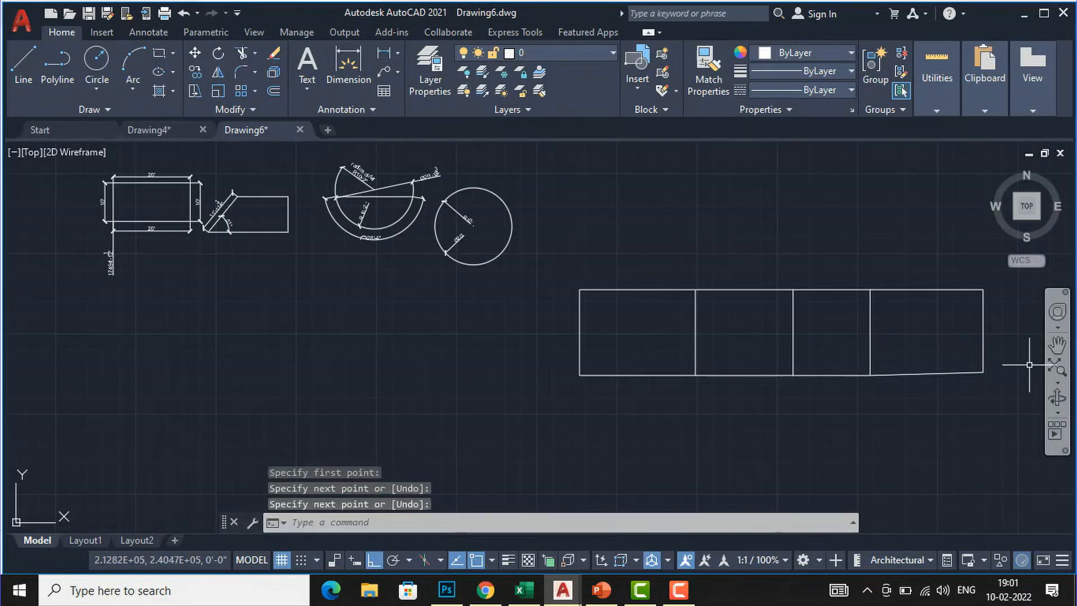
Erase the slanted bottom line of the fourth compartment.
{"action": "scroll", "coordinate": [853, 356], "scroll_direction": "down", "scroll_amount": 1}
{"action": "scroll", "coordinate": [877, 356], "scroll_direction": "up", "scroll_amount": 5}
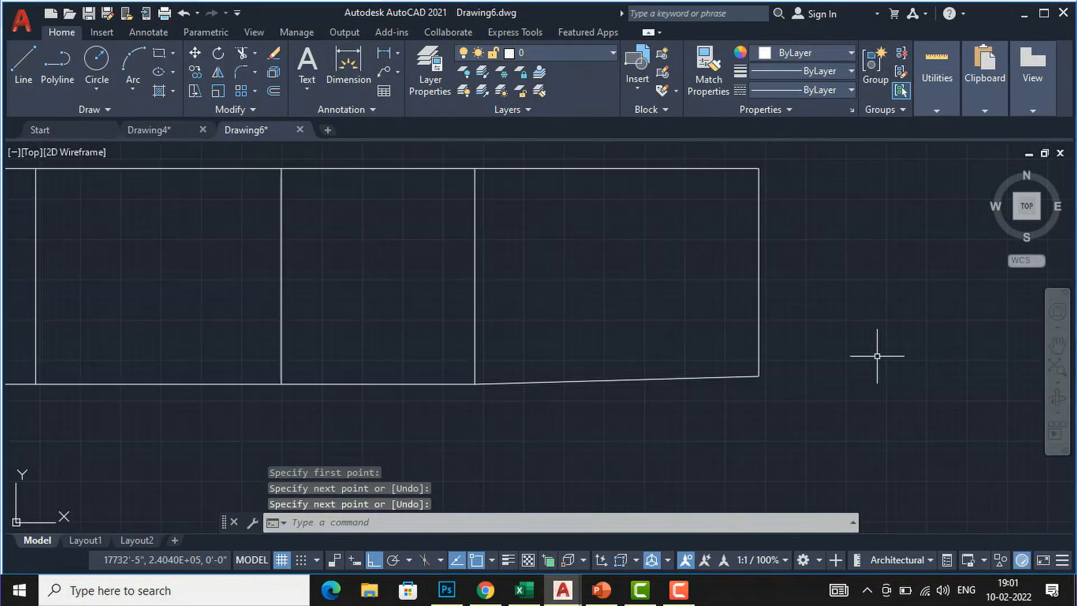
{"action": "left_click", "coordinate": [702, 375]}
{"action": "key", "text": "Delete"}
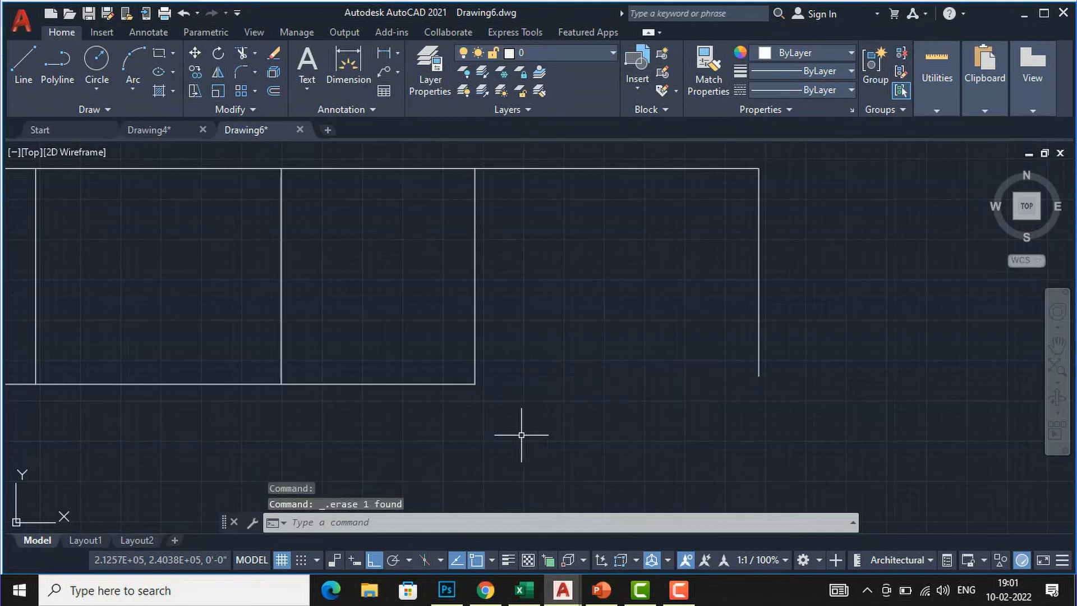
Draw a horizontal line from the third compartment's lower-right corner to just past the right vertical line.
{"action": "type", "text": "l"}
{"action": "key", "text": "Return"}
{"action": "left_click", "coordinate": [476, 384]}
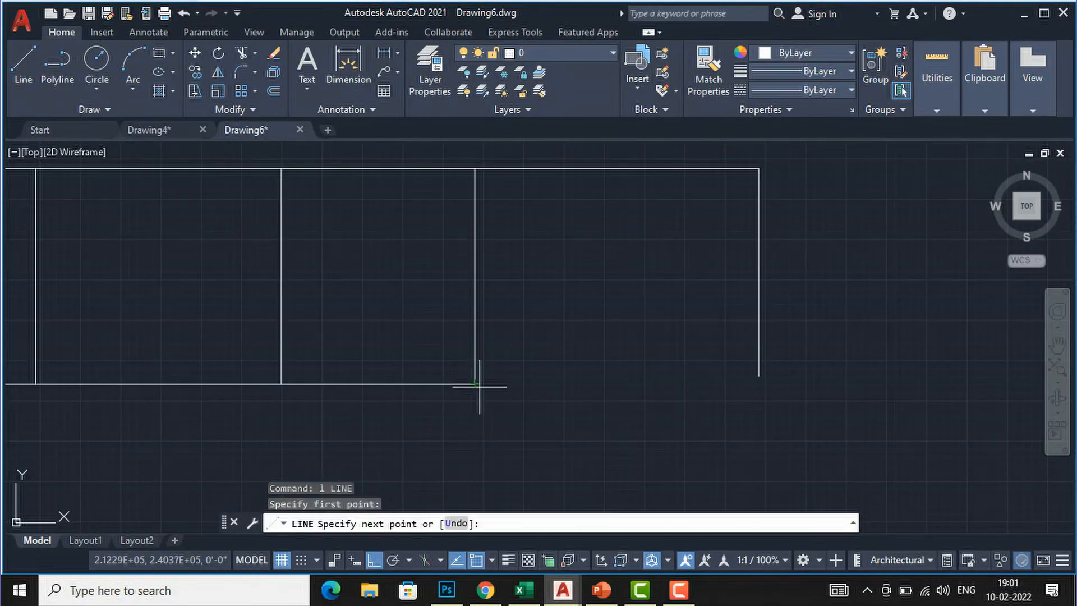
{"action": "left_click", "coordinate": [817, 396]}
{"action": "key", "text": "Return"}
Fillet the fourth compartment's bottom line and right vertical line with zero radius into a square corner.
{"action": "type", "text": "f"}
{"action": "key", "text": "Return"}
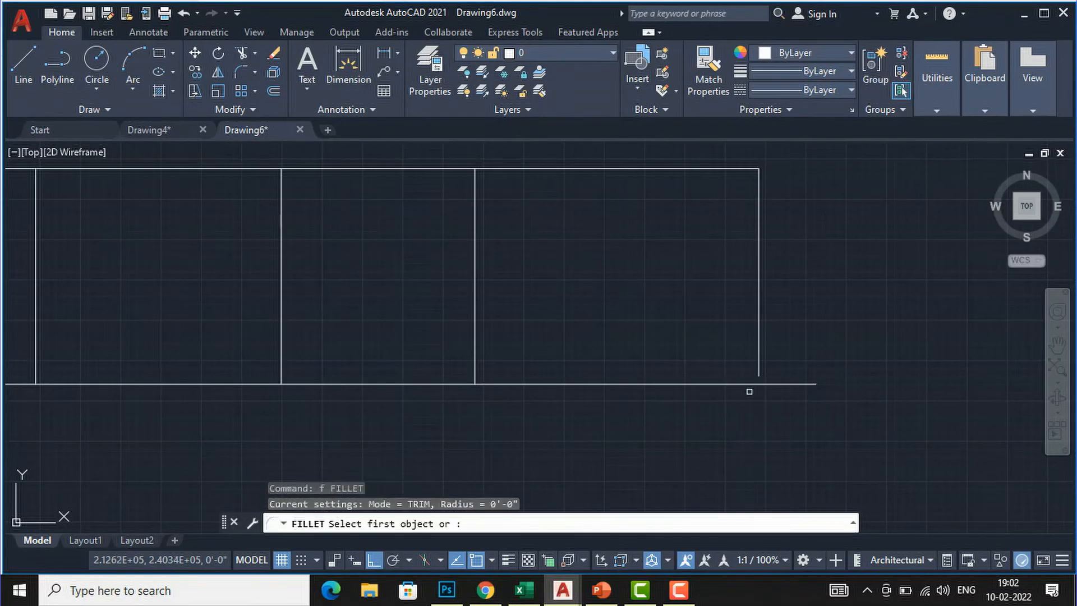
{"action": "left_click", "coordinate": [755, 384]}
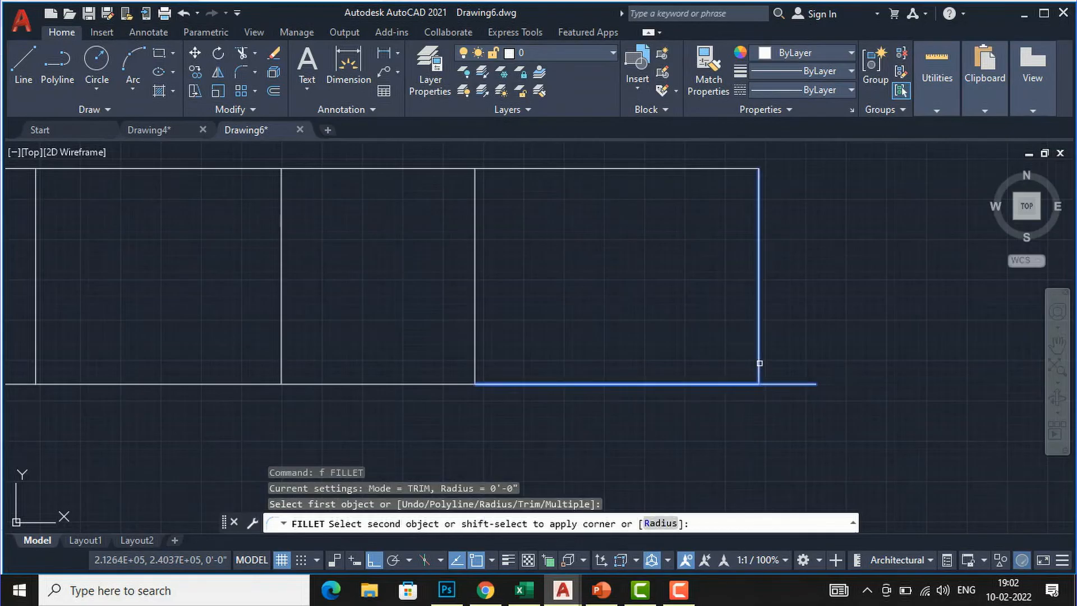
{"action": "left_click", "coordinate": [760, 365]}
{"action": "key", "text": "Escape"}
{"action": "key", "text": "Escape"}
{"action": "scroll", "coordinate": [798, 346], "scroll_direction": "down", "scroll_amount": 3}
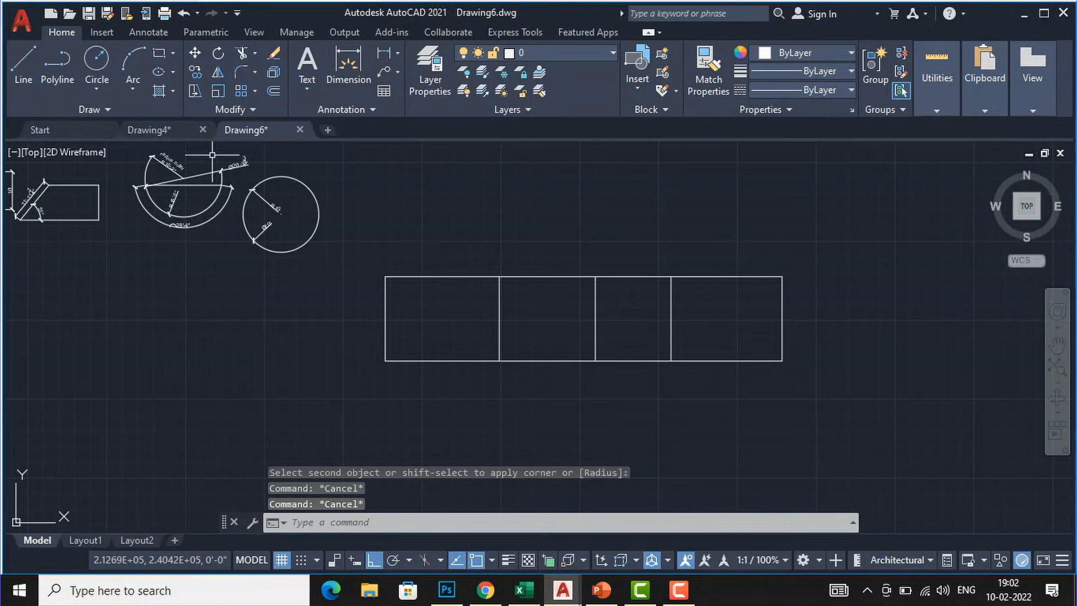
{"action": "left_click", "coordinate": [149, 32]}
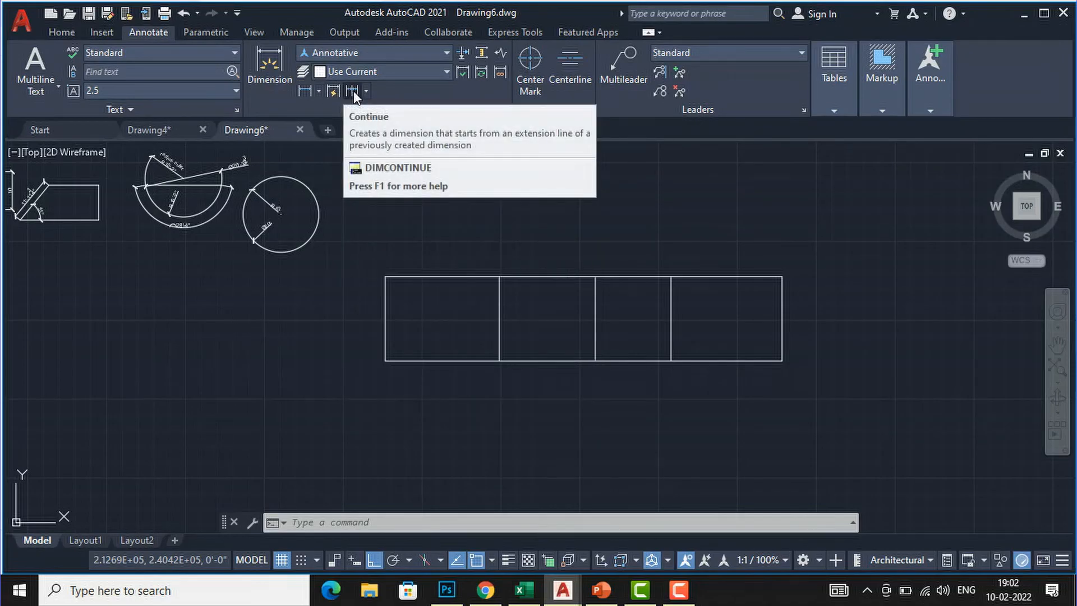
{"action": "left_click", "coordinate": [353, 90]}
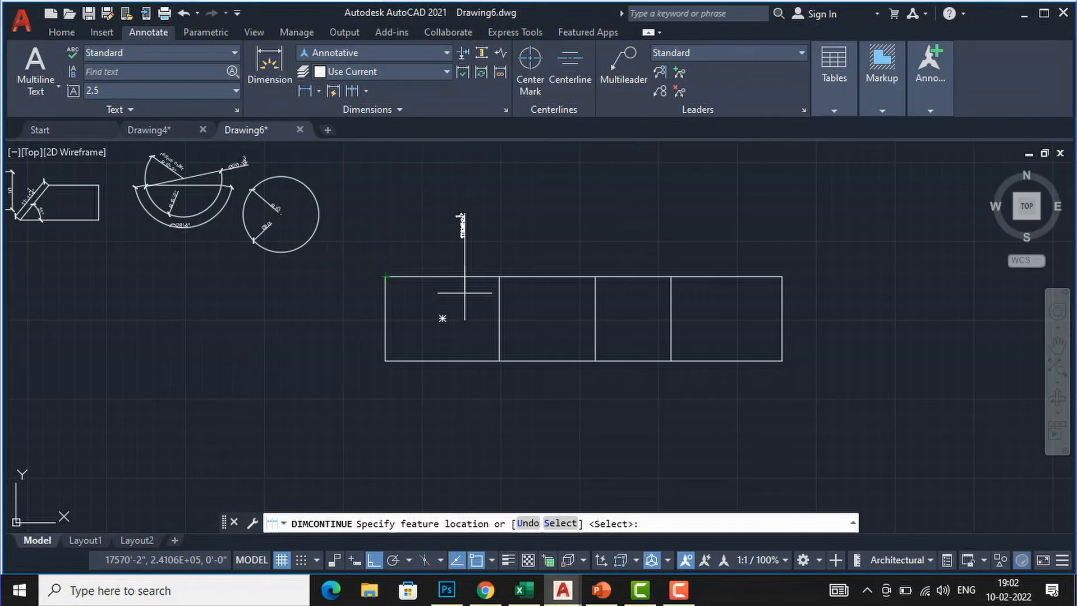
{"action": "key", "text": "Escape"}
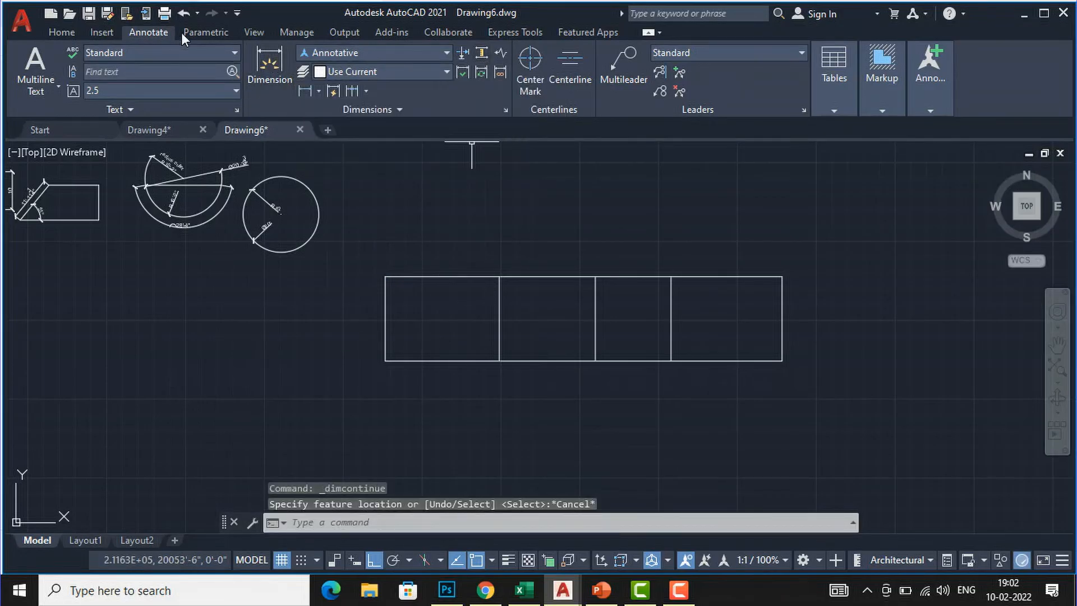
{"action": "left_click", "coordinate": [62, 33]}
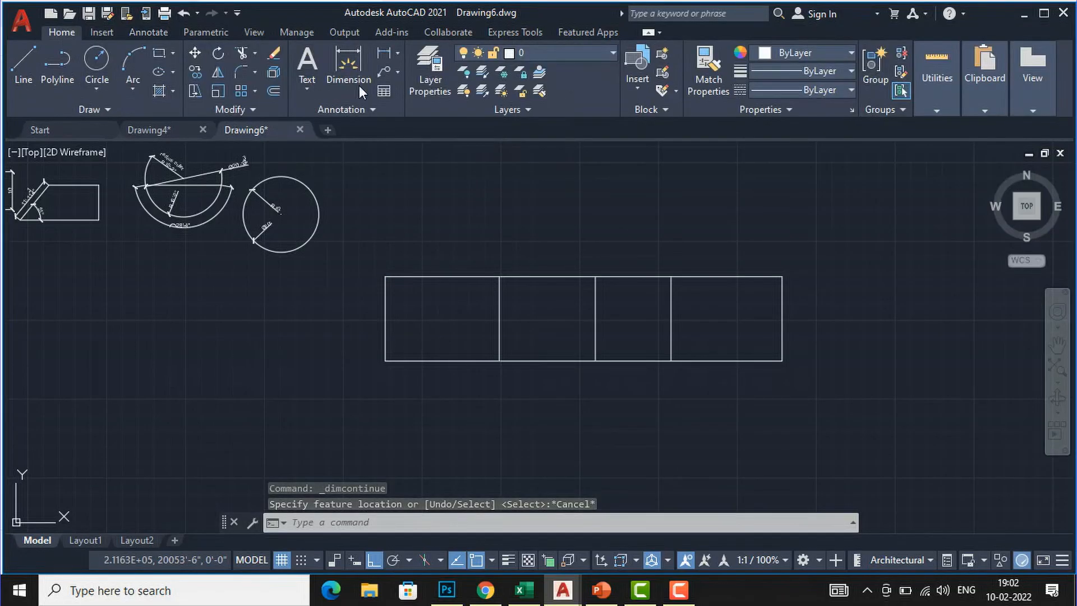
{"action": "left_click", "coordinate": [396, 54]}
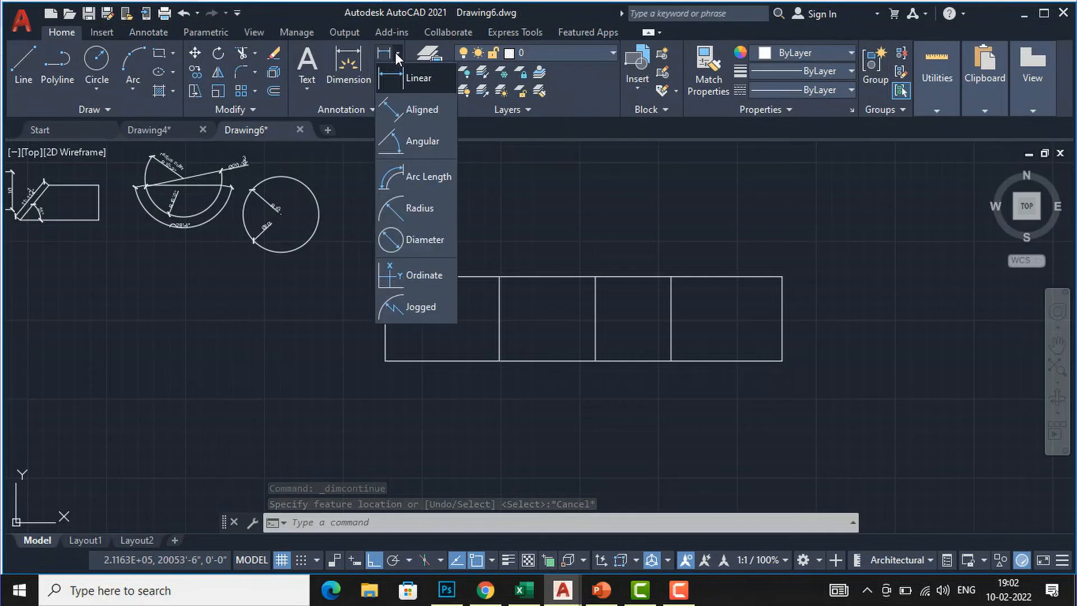
{"action": "left_click", "coordinate": [412, 80]}
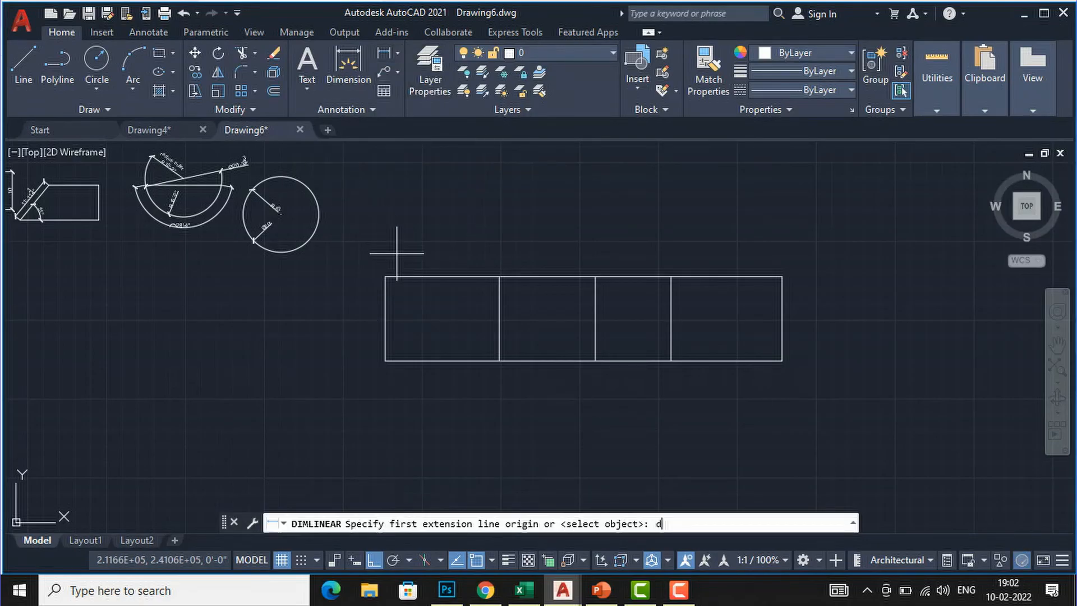
{"action": "type", "text": "dli"}
{"action": "key", "text": "Return"}
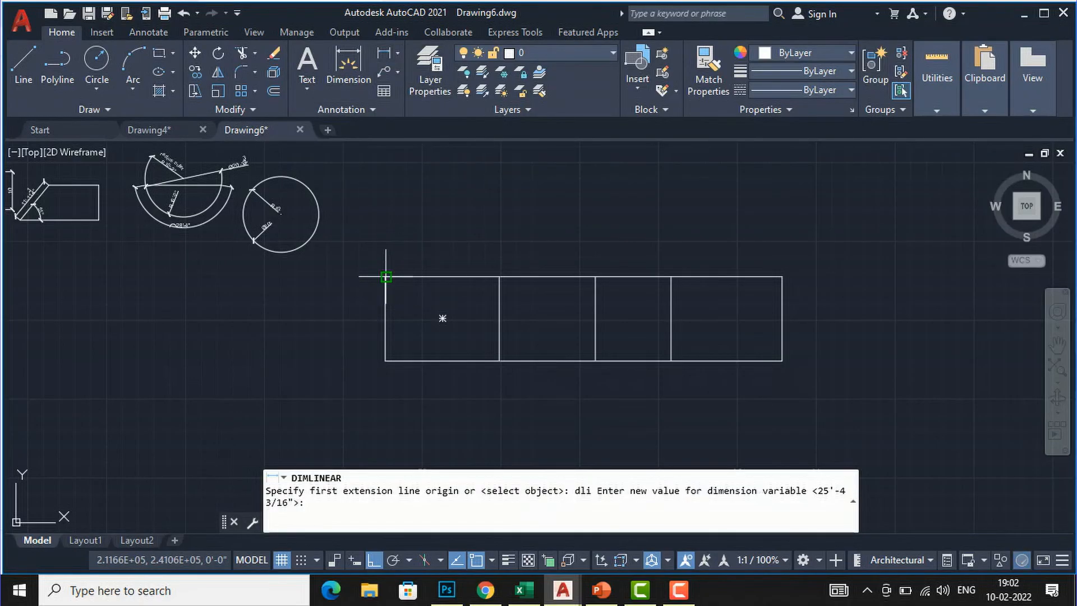
{"action": "left_click", "coordinate": [386, 276]}
{"action": "left_click", "coordinate": [499, 277]}
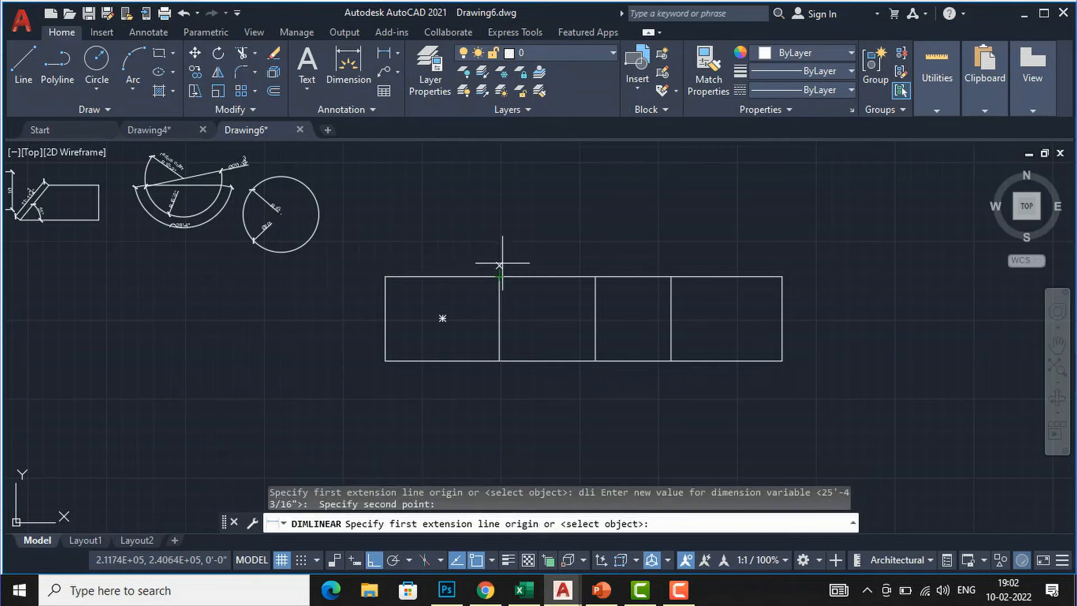
{"action": "scroll", "coordinate": [446, 255], "scroll_direction": "up", "scroll_amount": 4}
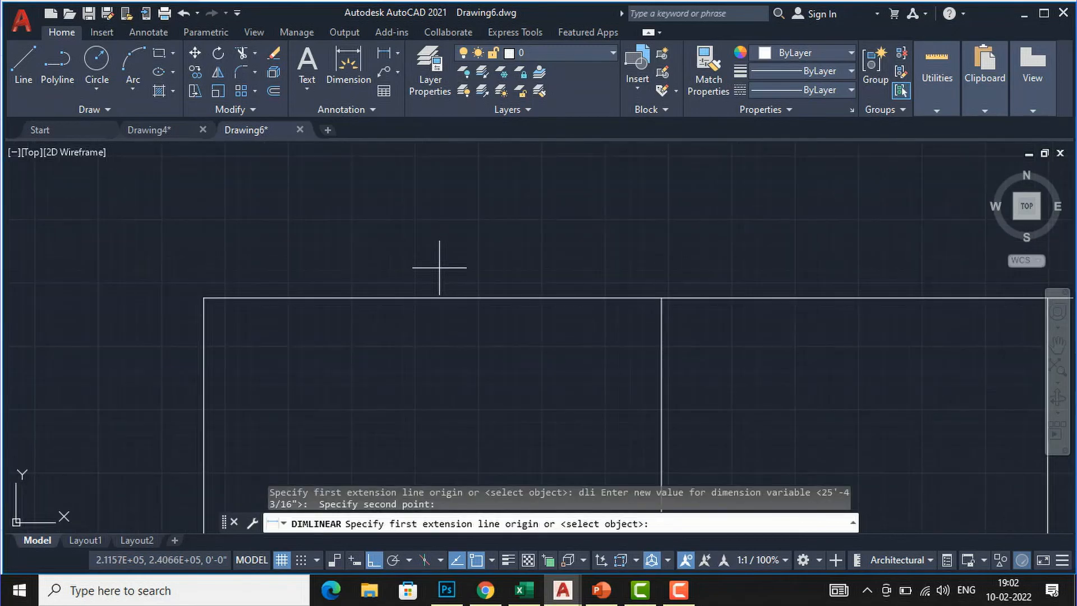
{"action": "key", "text": "Escape"}
Add a linear dimension for the first compartment's width, placed above the divided rectangle's top edge.
{"action": "type", "text": "dli"}
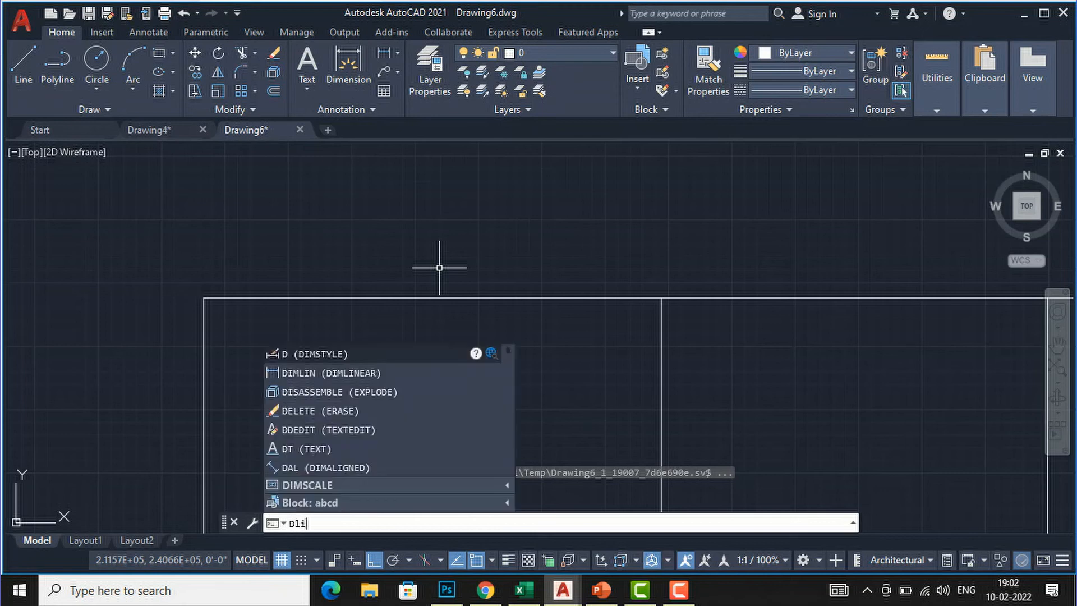
{"action": "key", "text": "Return"}
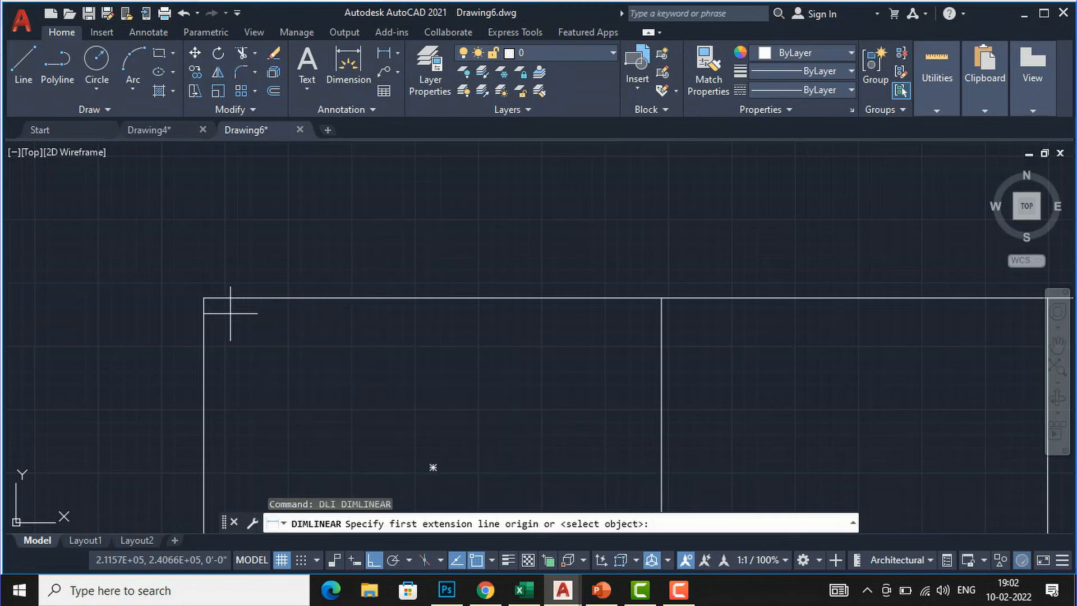
{"action": "left_click", "coordinate": [204, 298]}
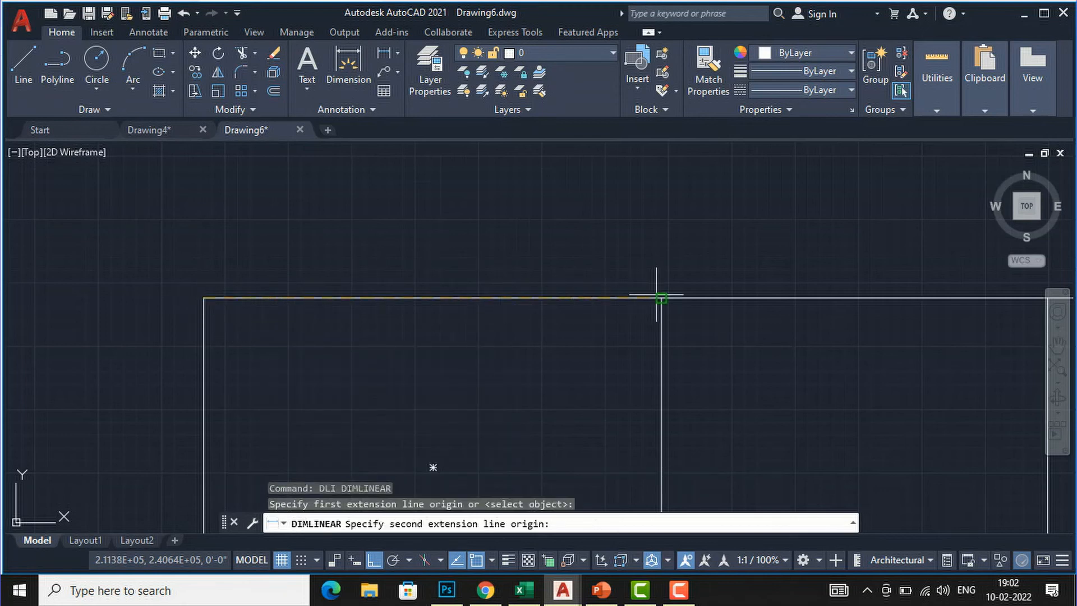
{"action": "left_click", "coordinate": [661, 298]}
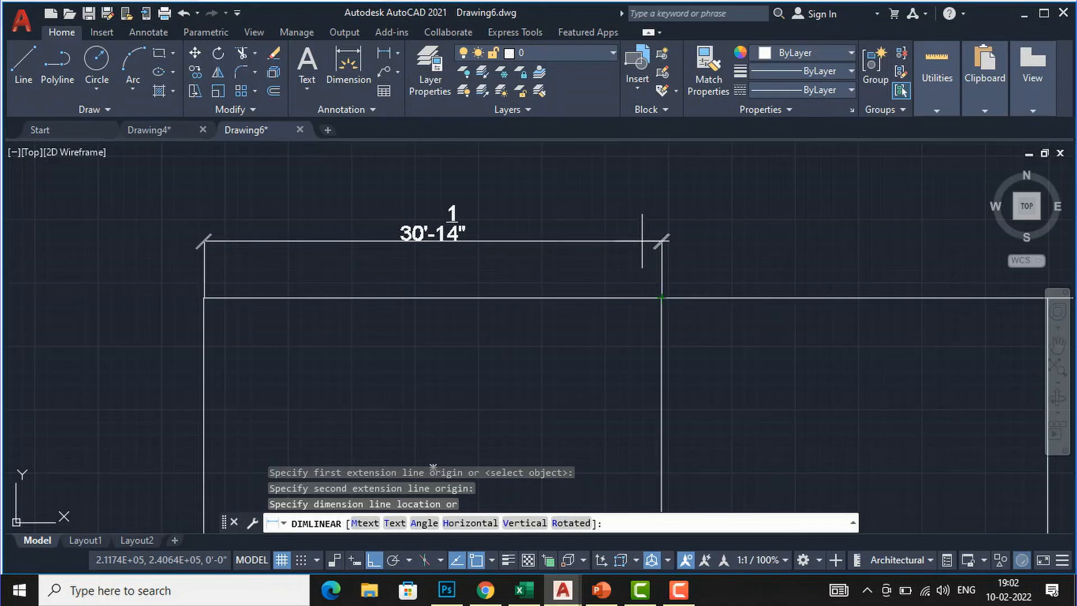
{"action": "left_click", "coordinate": [643, 240]}
Add continued dimensions from the first compartment's width dimension for the second, third and fourth compartments along the divided rectangle's top edge.
{"action": "left_click", "coordinate": [143, 33]}
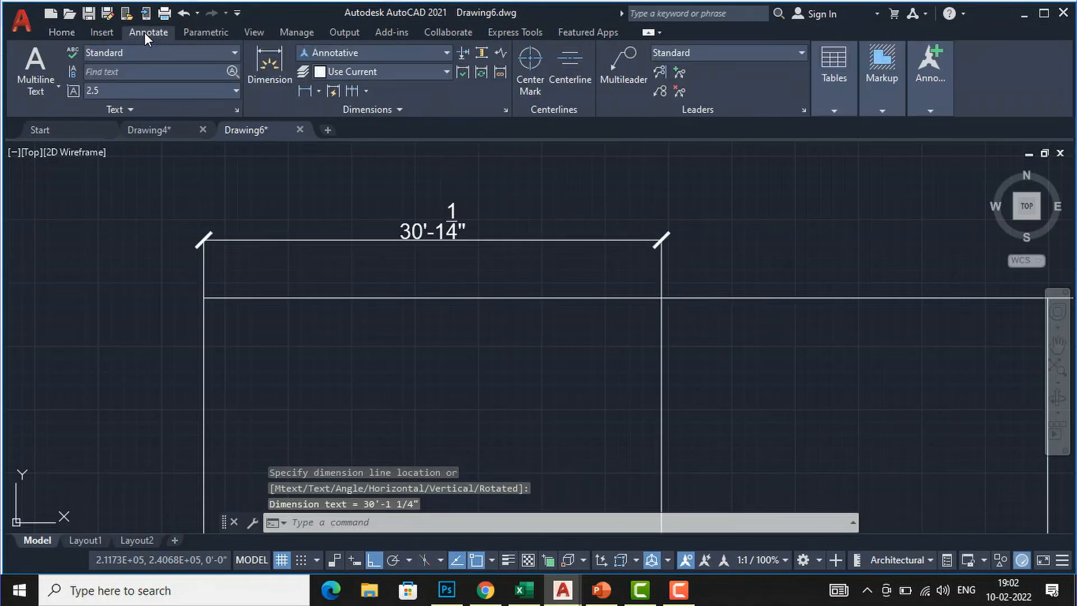
{"action": "left_click", "coordinate": [353, 91]}
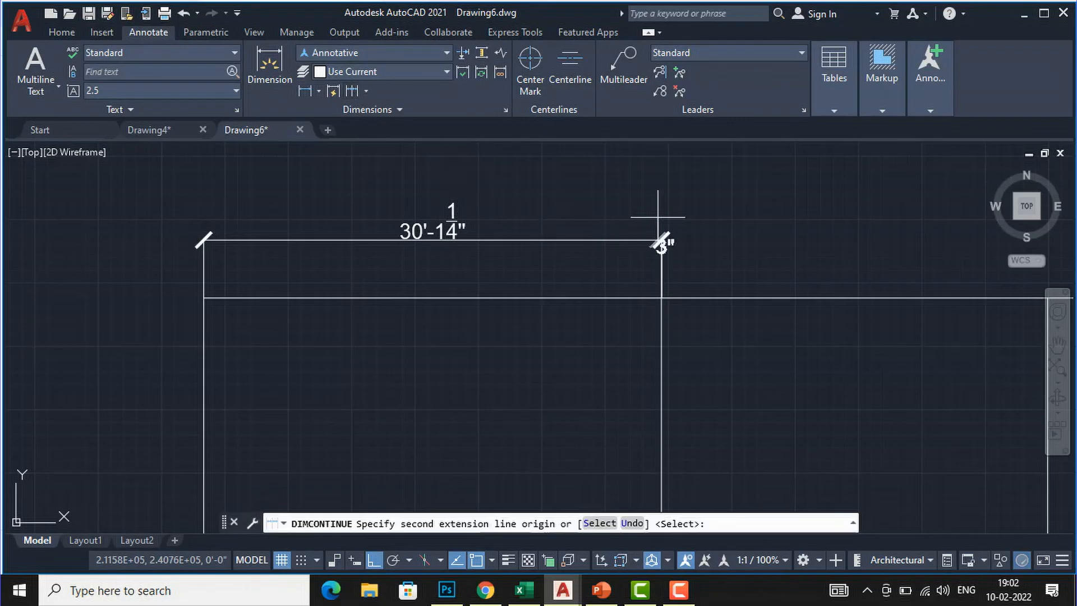
{"action": "scroll", "coordinate": [221, 233], "scroll_direction": "down", "scroll_amount": 3}
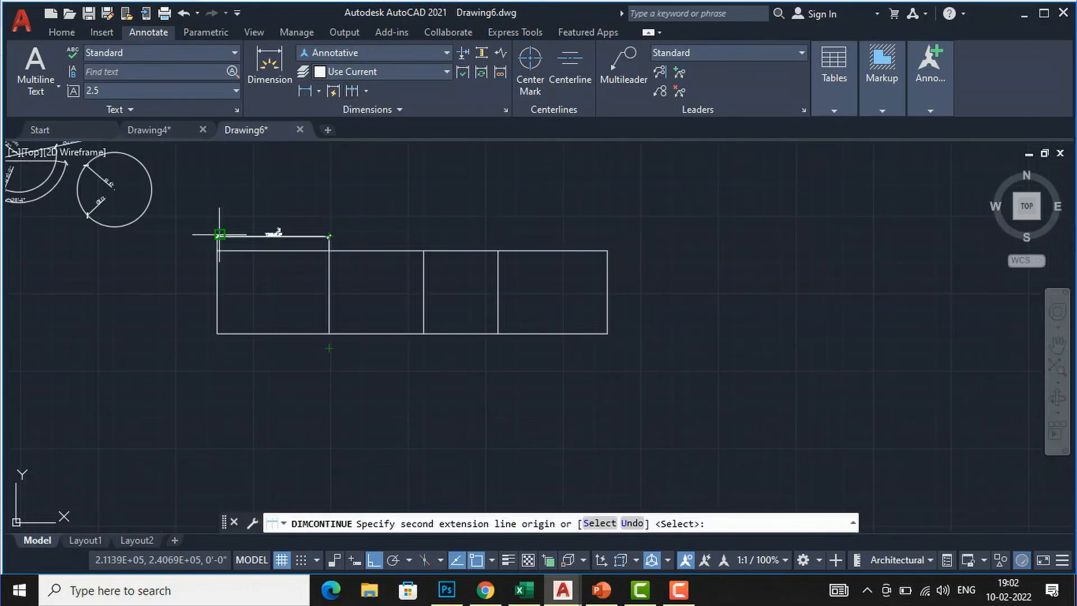
{"action": "scroll", "coordinate": [424, 251], "scroll_direction": "up", "scroll_amount": 4}
{"action": "left_click", "coordinate": [420, 258]}
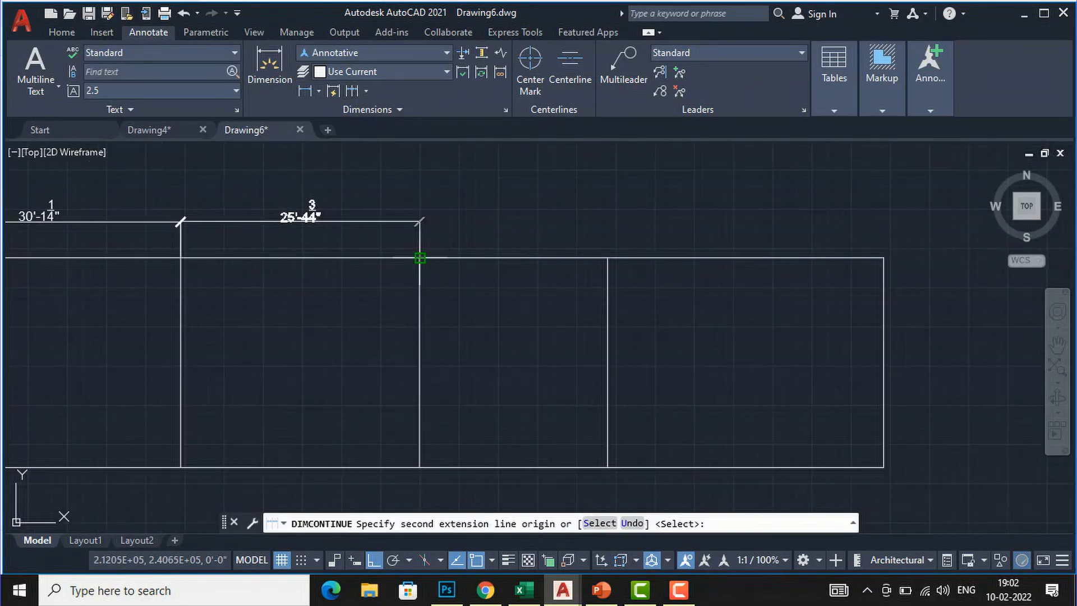
{"action": "left_click", "coordinate": [608, 257]}
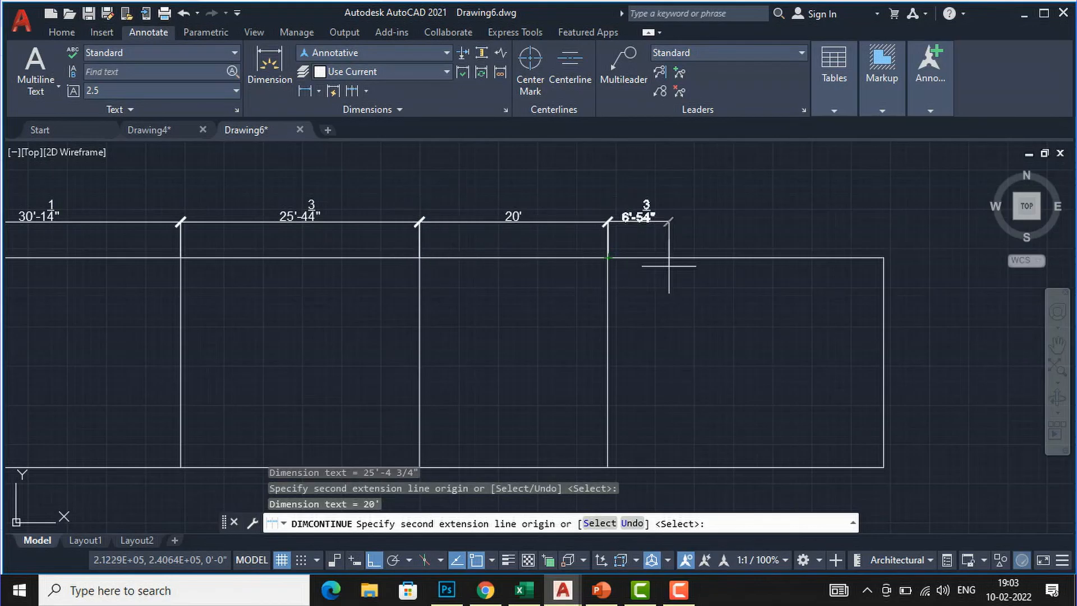
{"action": "left_click", "coordinate": [884, 257]}
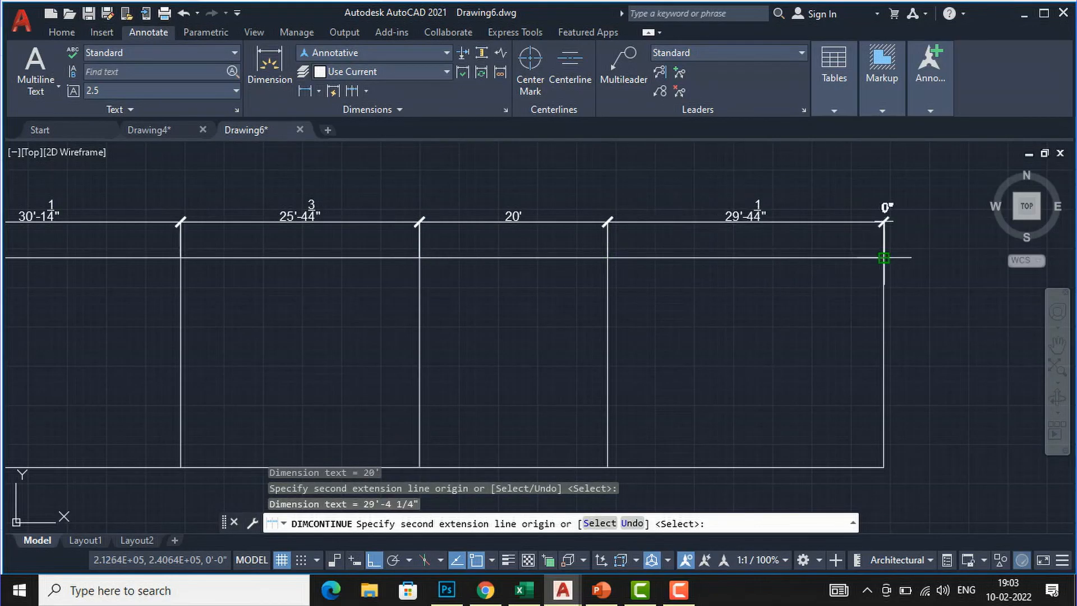
{"action": "scroll", "coordinate": [331, 246], "scroll_direction": "down", "scroll_amount": 4}
{"action": "scroll", "coordinate": [469, 269], "scroll_direction": "up", "scroll_amount": 2}
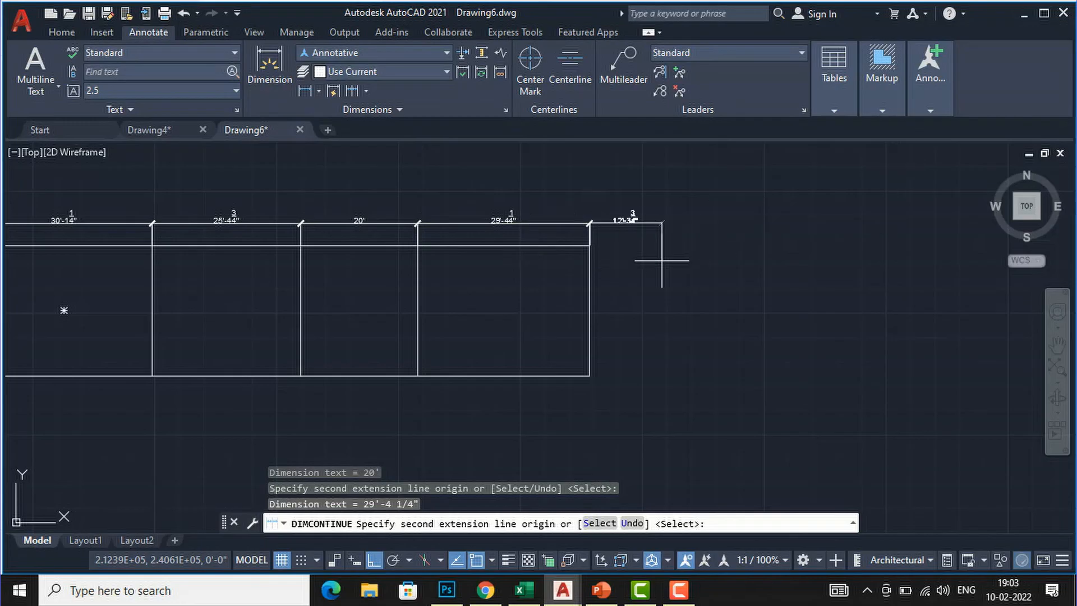
{"action": "key", "text": "Escape"}
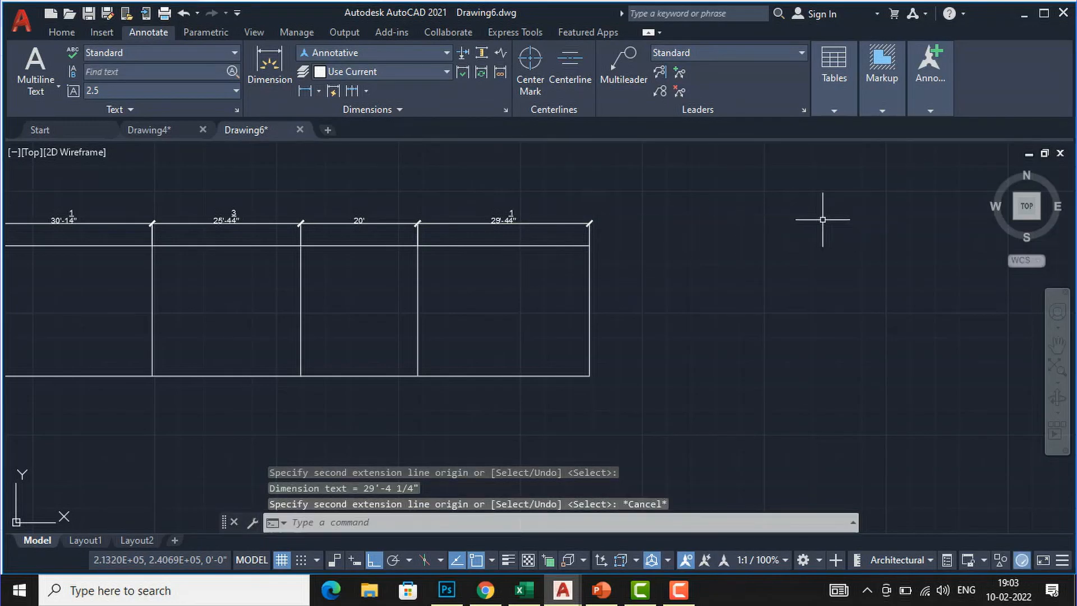
{"action": "scroll", "coordinate": [757, 219], "scroll_direction": "down", "scroll_amount": 3}
{"action": "scroll", "coordinate": [579, 219], "scroll_direction": "up", "scroll_amount": 5}
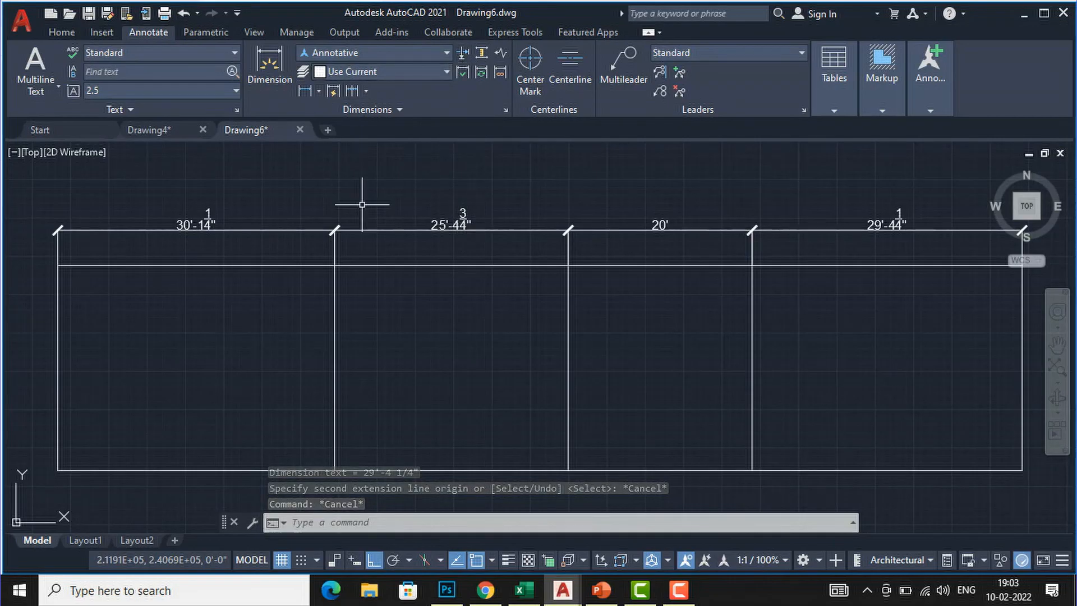
{"action": "scroll", "coordinate": [462, 237], "scroll_direction": "down", "scroll_amount": 3}
{"action": "scroll", "coordinate": [462, 237], "scroll_direction": "down", "scroll_amount": 4}
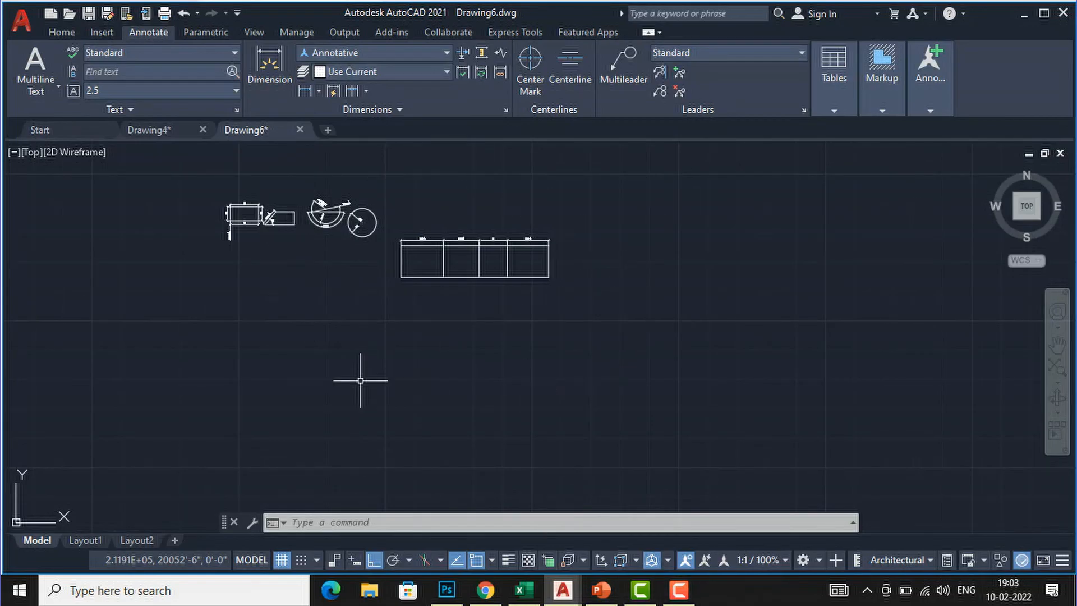
{"action": "scroll", "coordinate": [167, 245], "scroll_direction": "up", "scroll_amount": 2}
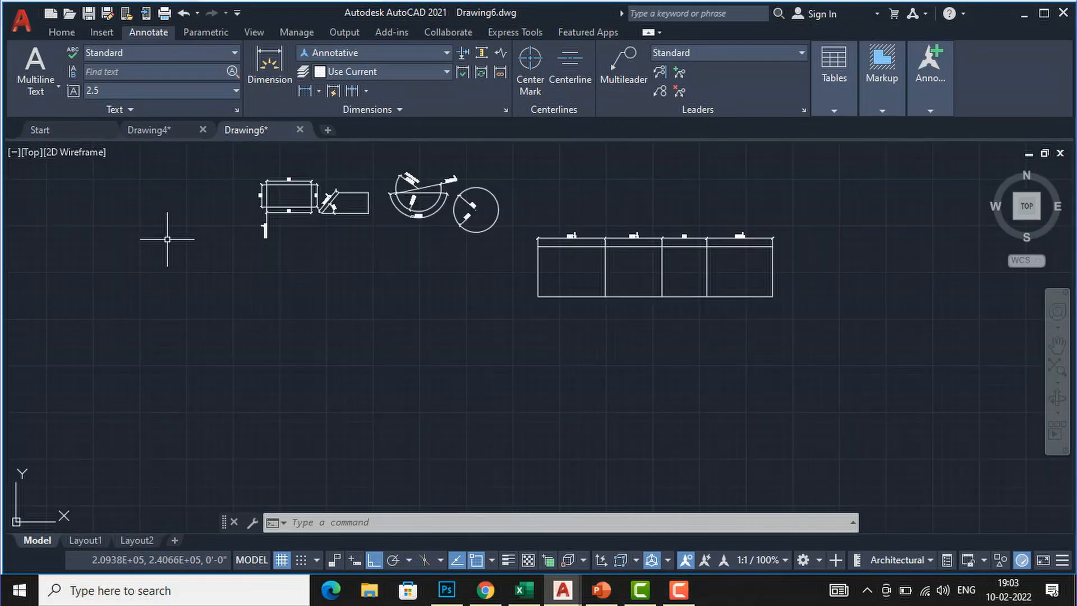